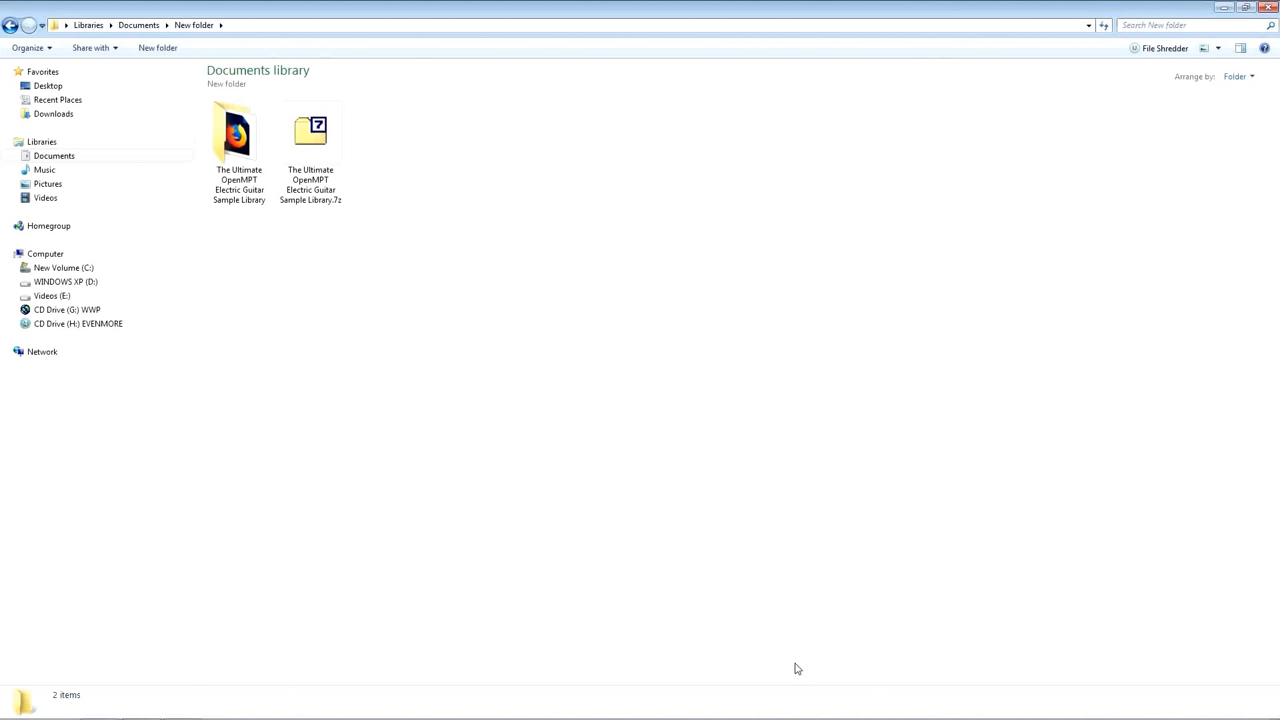
# Step: Open The Ultimate OpenMPT Electric Guitar Sample Library folder in Explorer
pyautogui.click(321, 153)
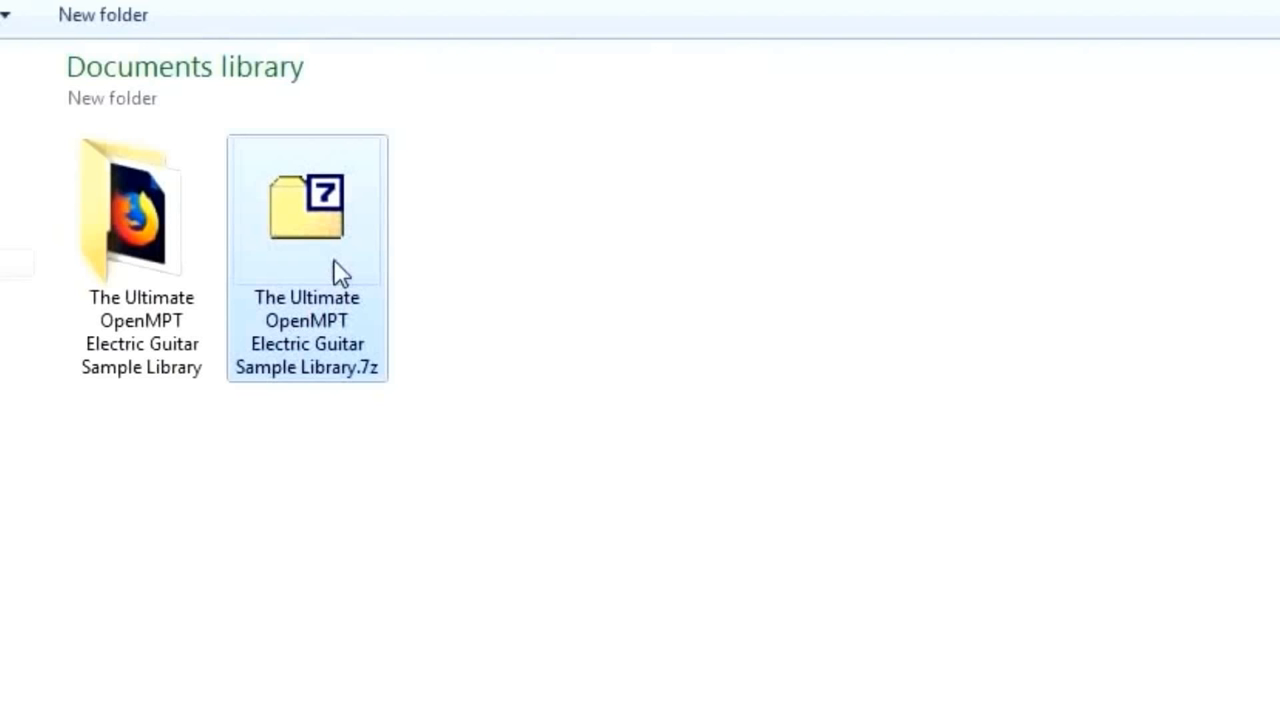
pyautogui.doubleClick(139, 240)
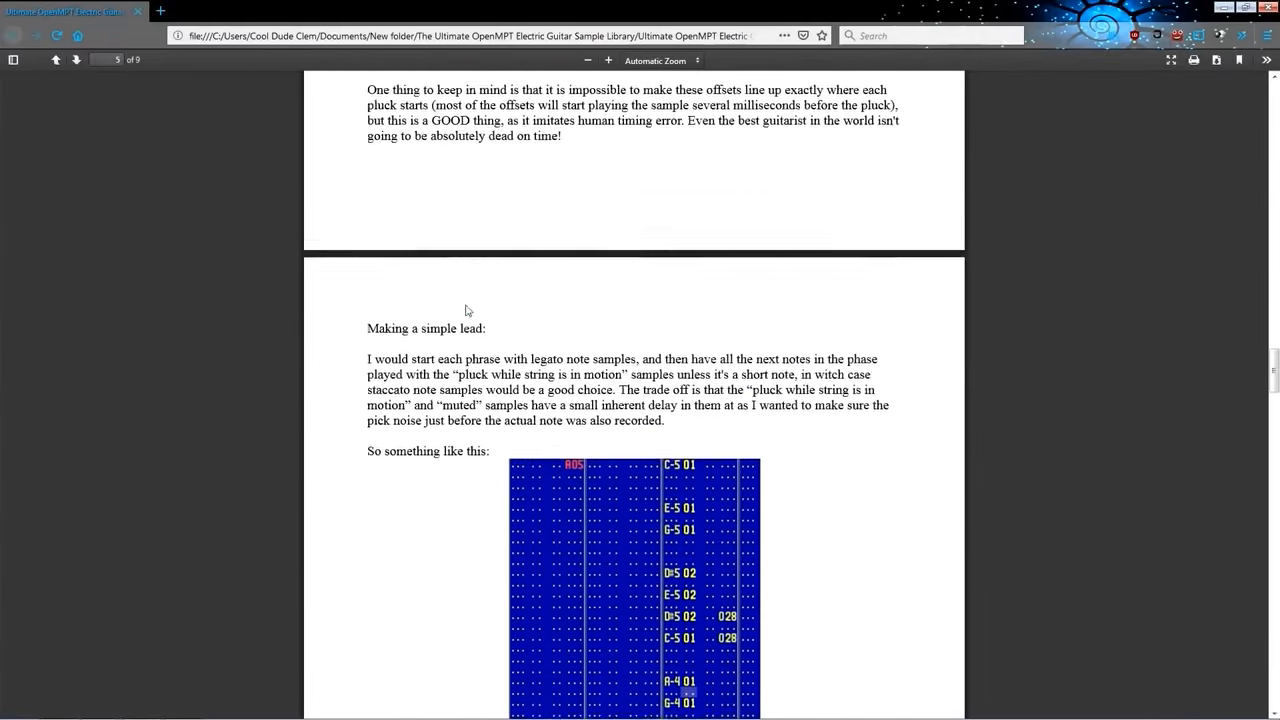
pyautogui.scroll(-5, 466, 311)
pyautogui.scroll(-5, 466, 311)
pyautogui.scroll(-5, 466, 311)
pyautogui.scroll(-3, 469, 309)
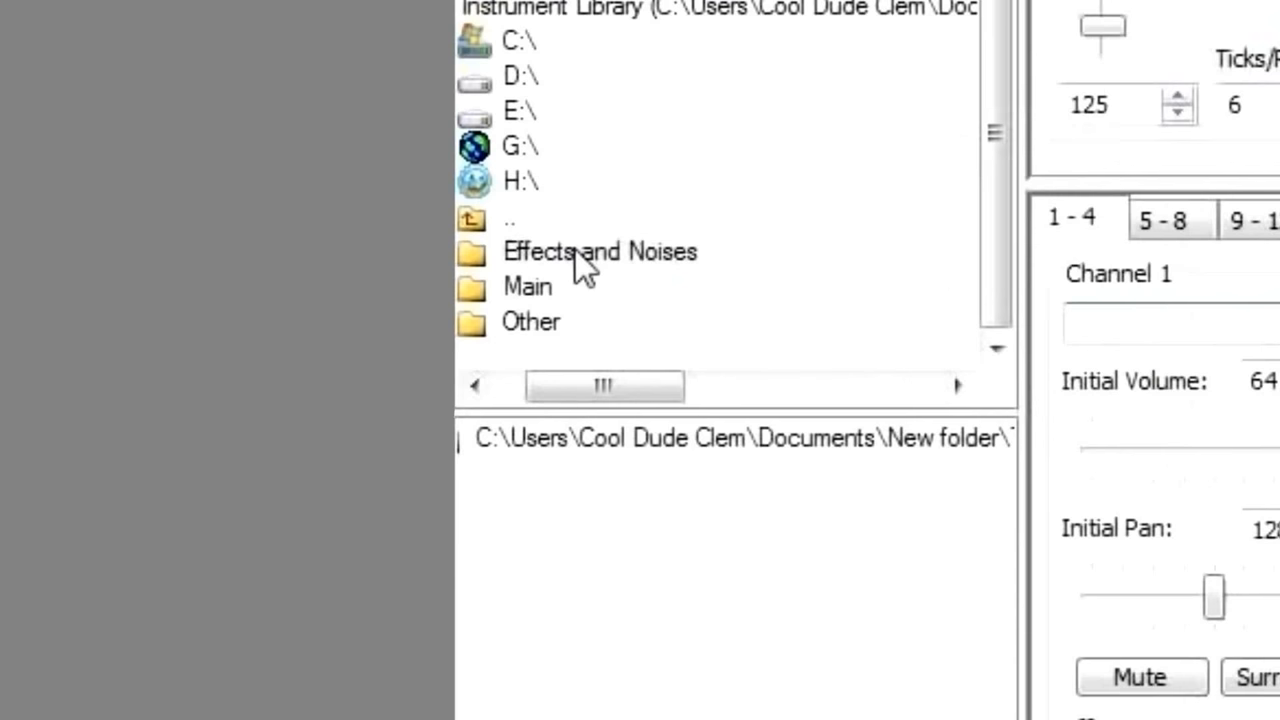
# Step: Browse Effects and Noises, Main and Other library folders, then list the Other folder's instruments
pyautogui.click(575, 249)
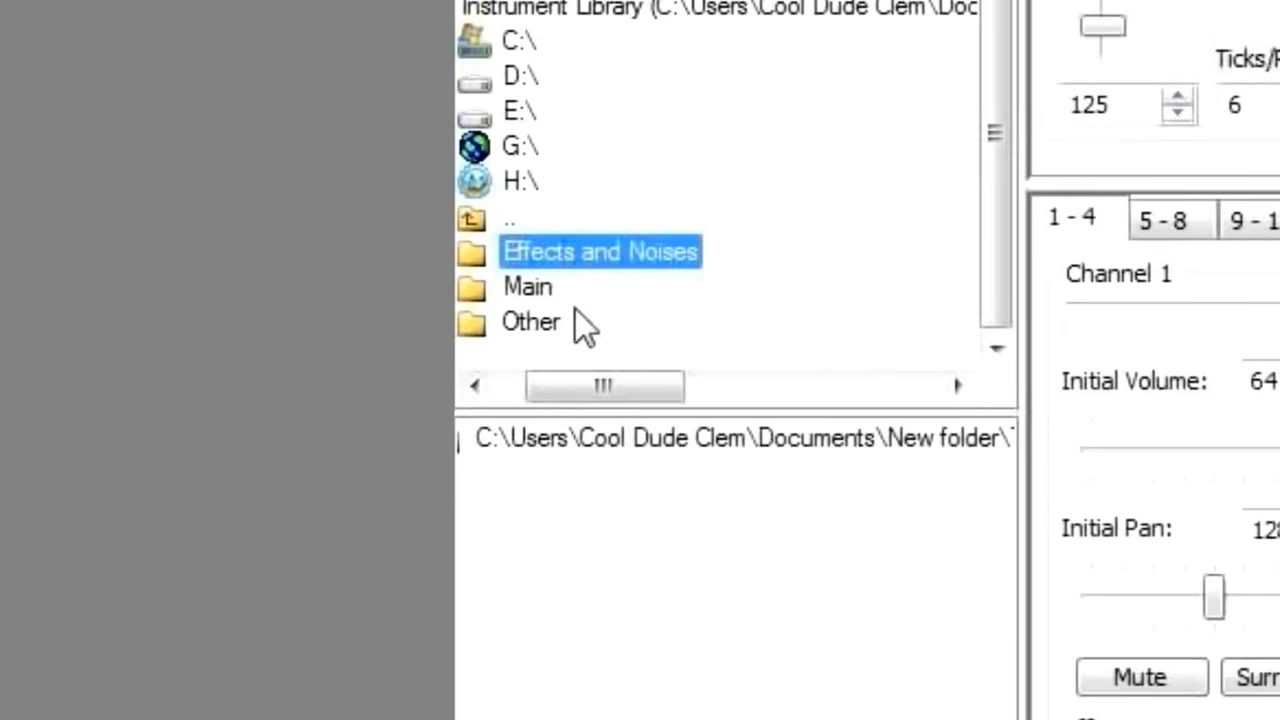
pyautogui.click(522, 284)
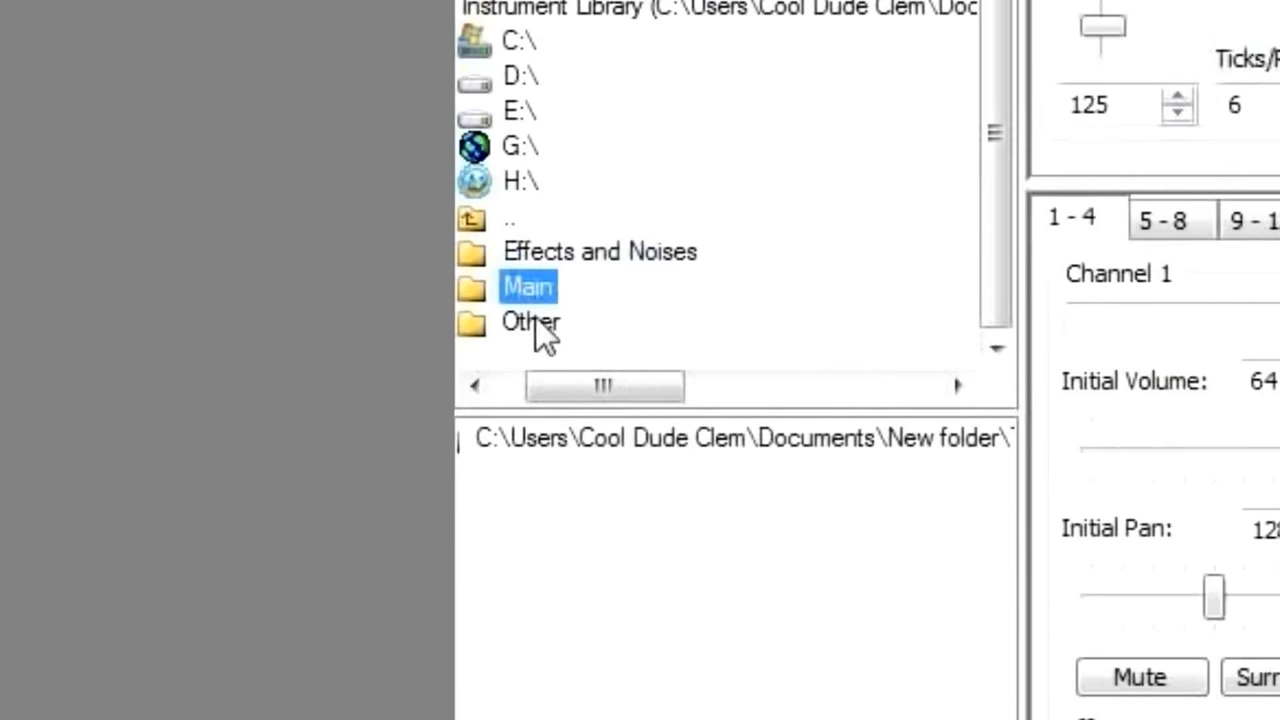
pyautogui.click(535, 318)
pyautogui.click(566, 260)
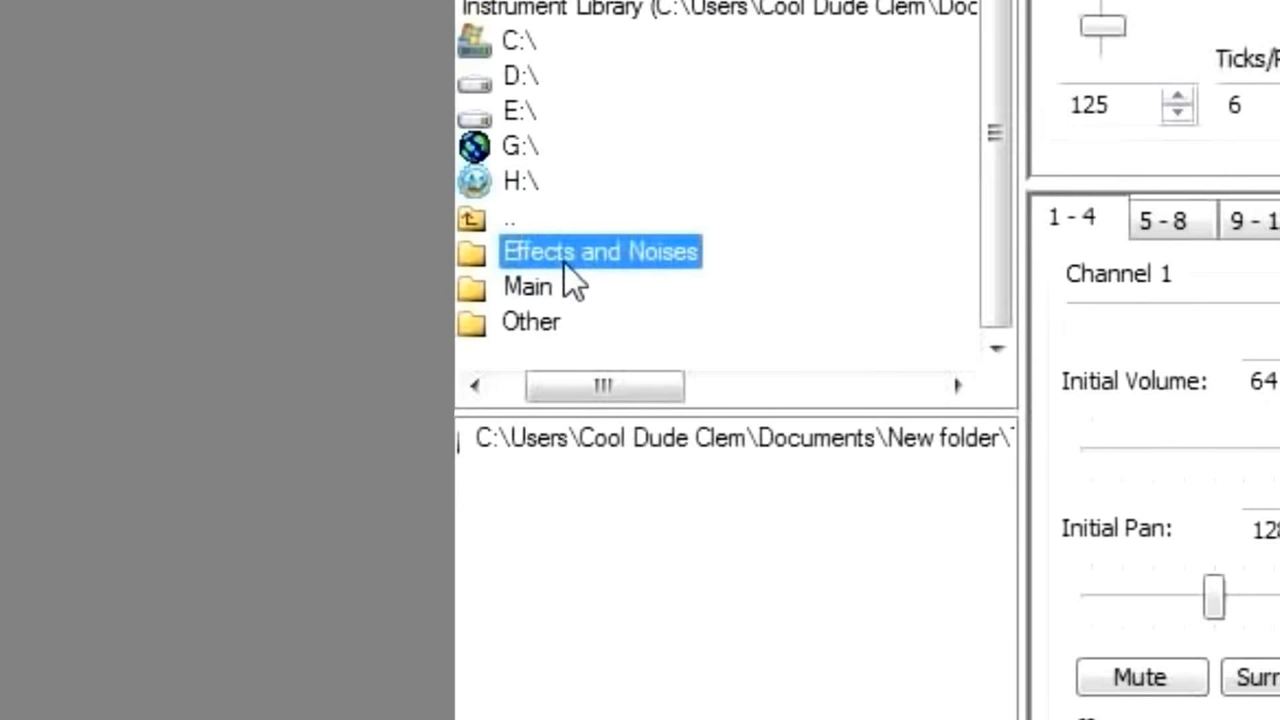
pyautogui.click(560, 285)
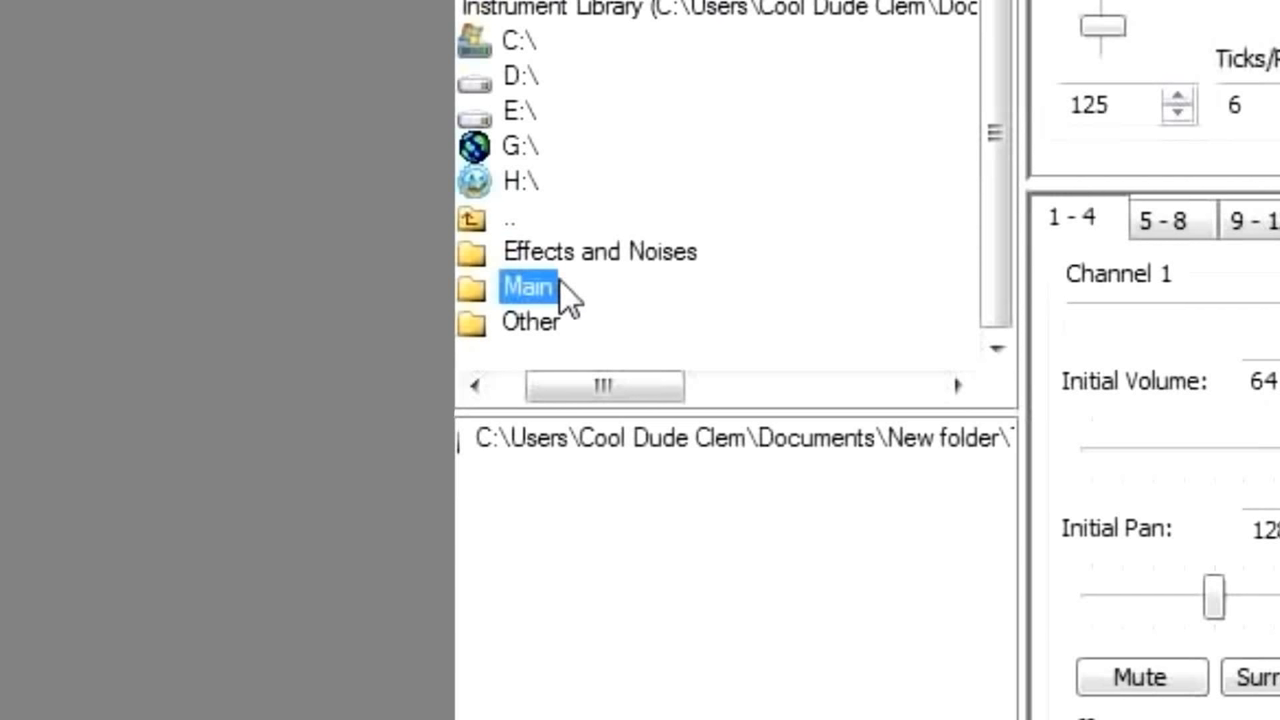
pyautogui.click(542, 322)
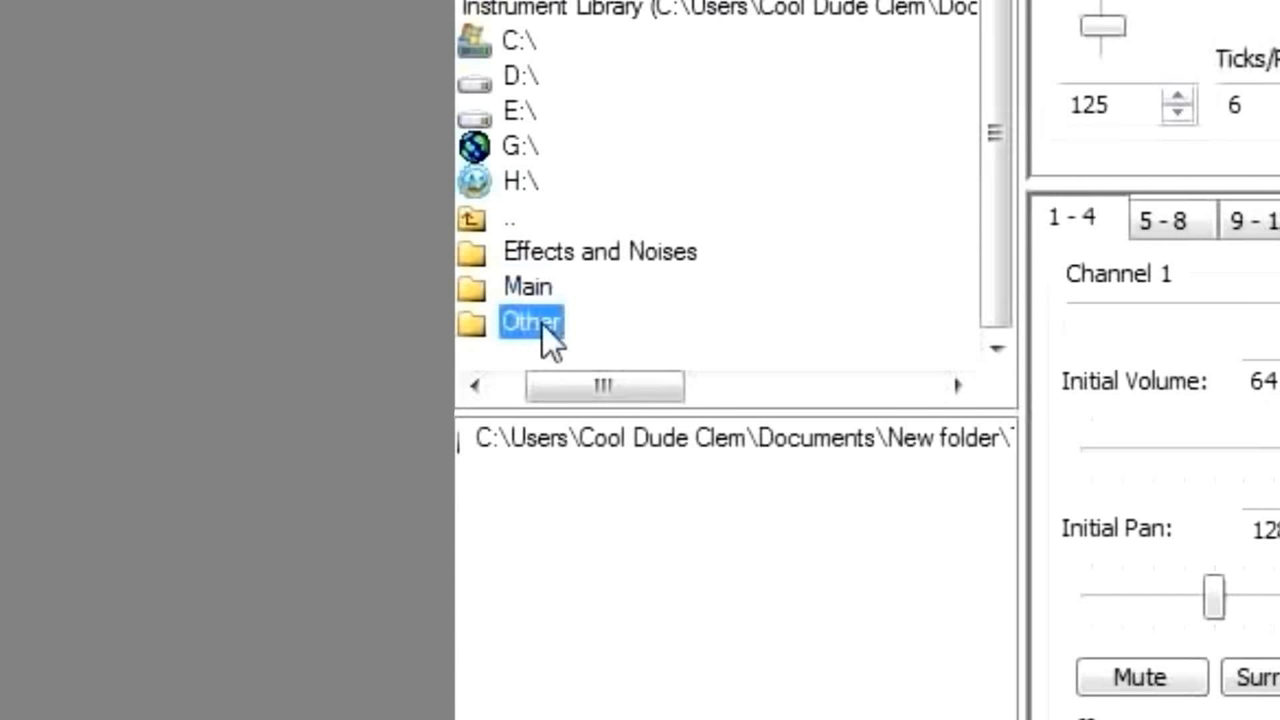
pyautogui.doubleClick(542, 322)
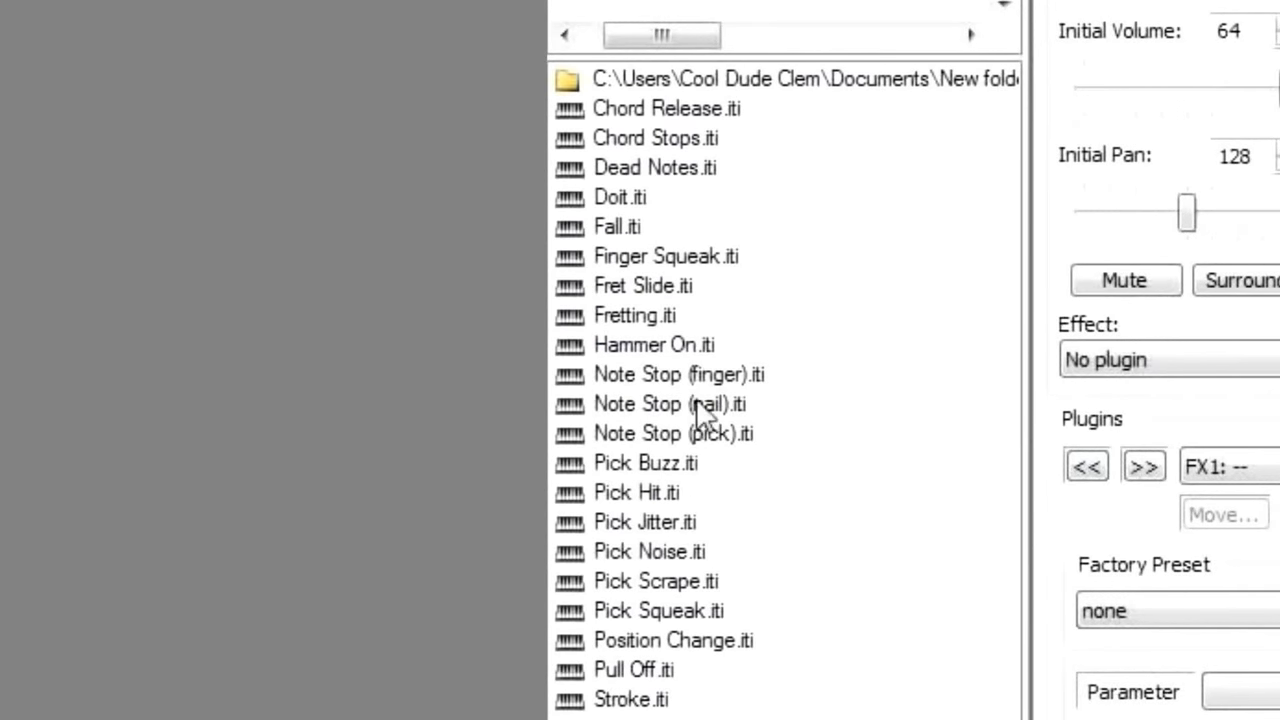
# Step: Audition effect instruments from Chord Release through Chord Stops, Doit, Fall, Finger Squeak, Fretting to Pull Off
pyautogui.click(642, 106)
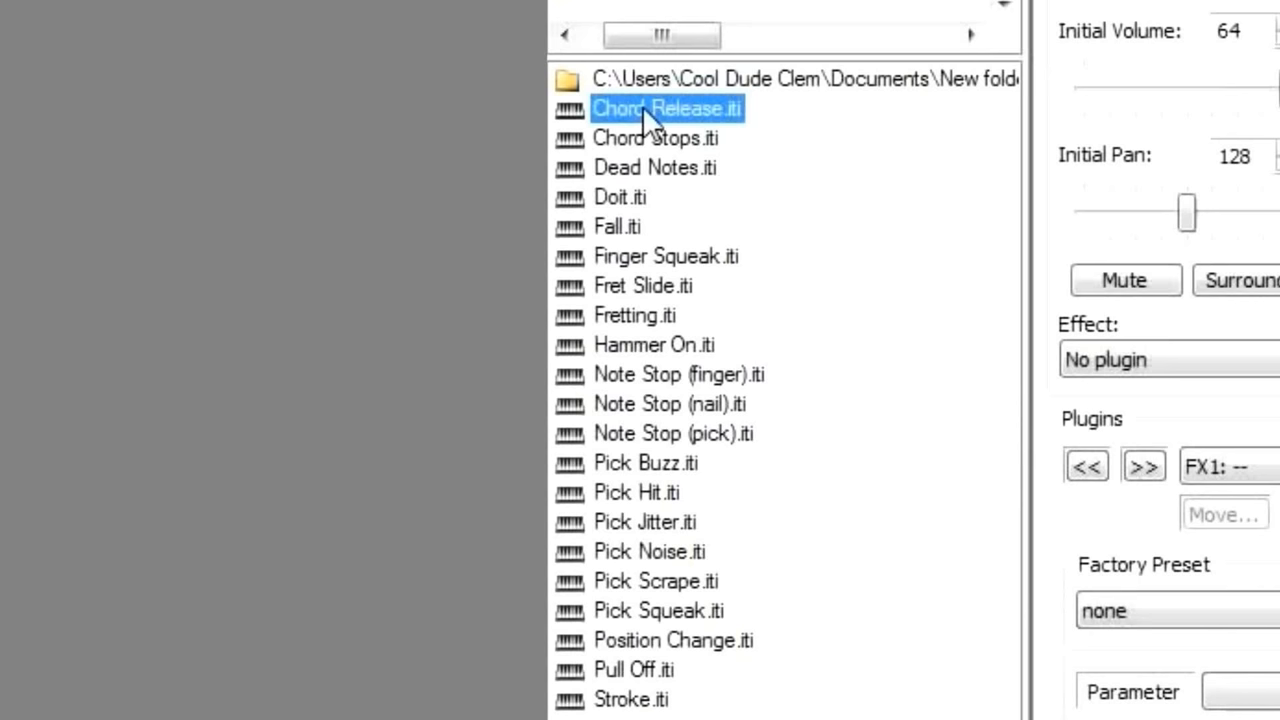
pyautogui.press('Down')
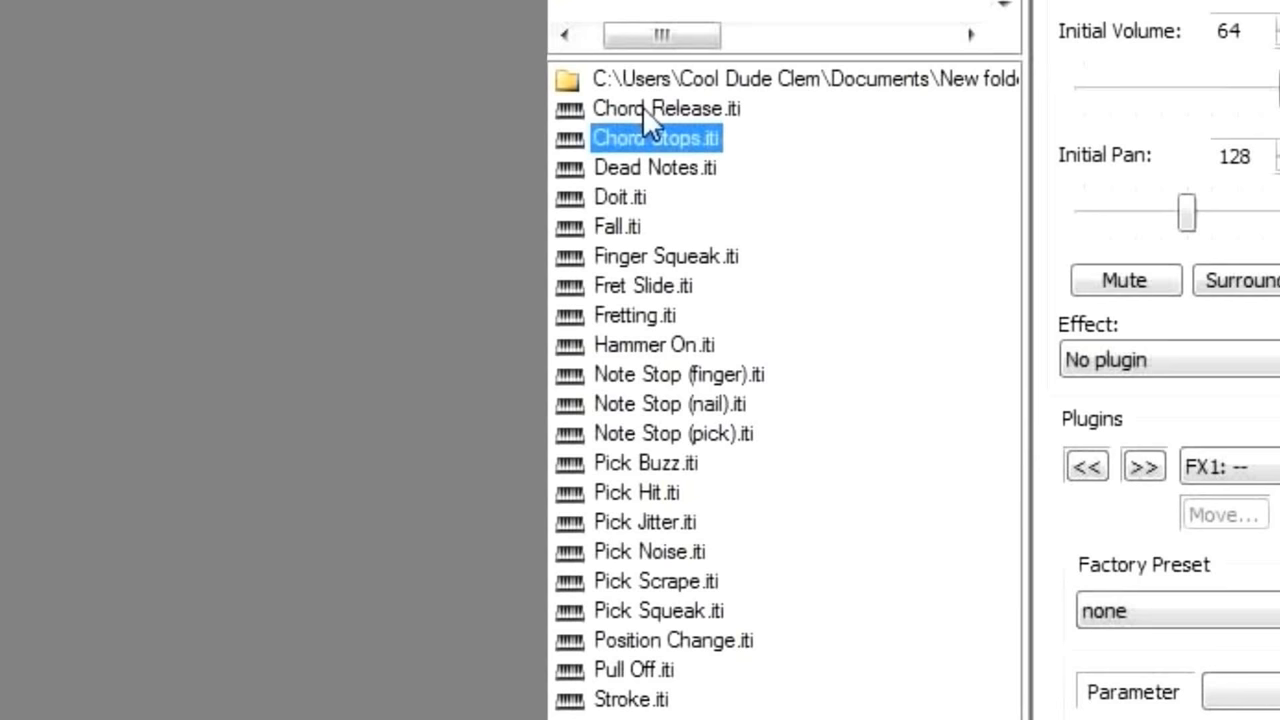
pyautogui.press('Down')
pyautogui.press('Down')
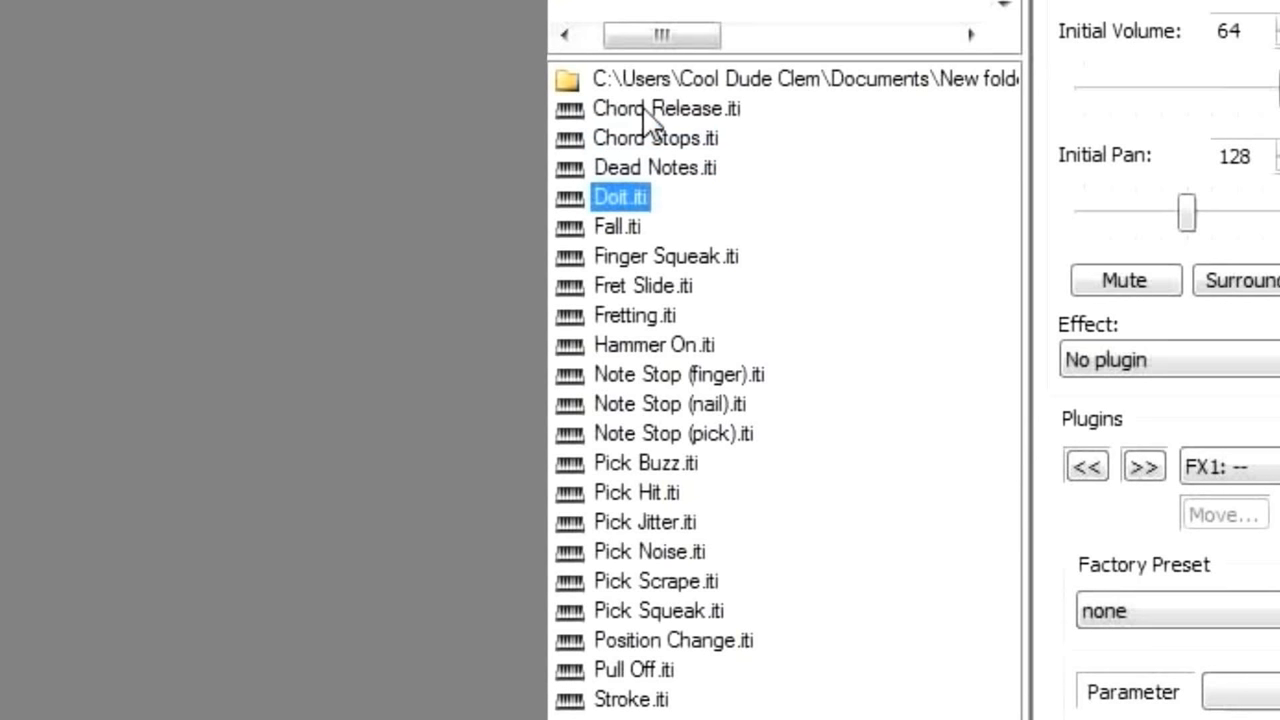
pyautogui.press('Down')
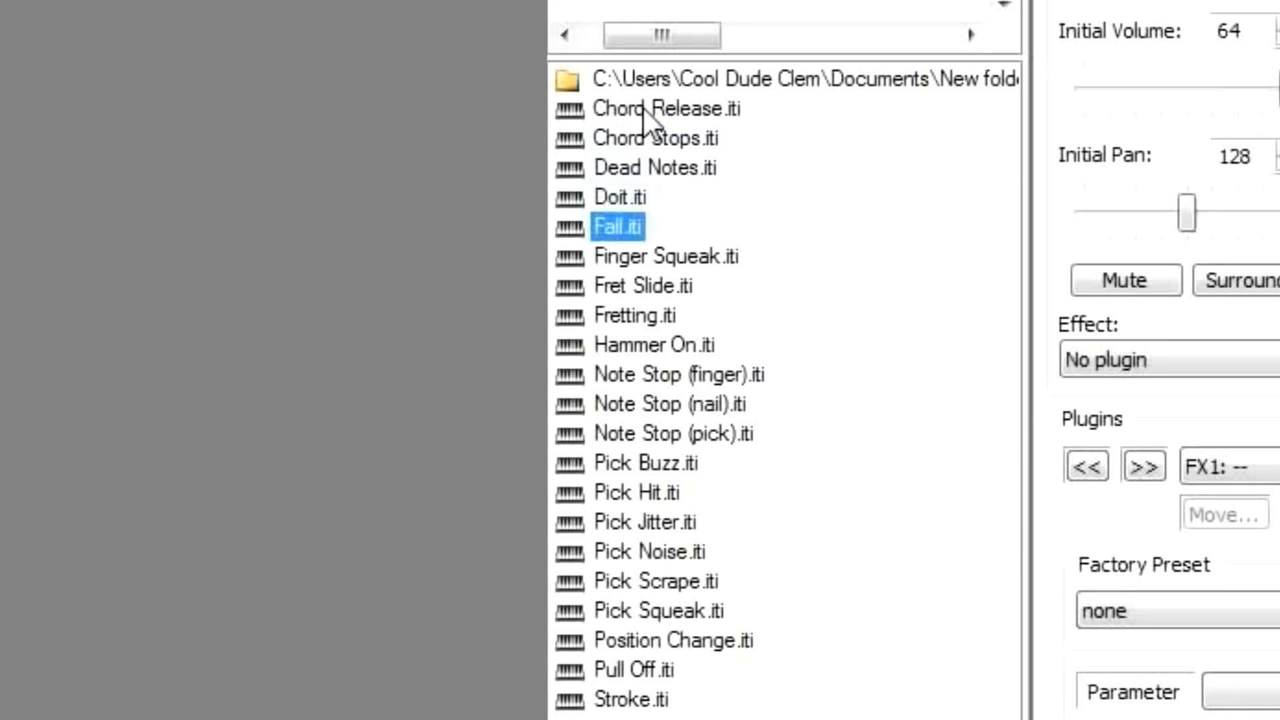
pyautogui.press('Down')
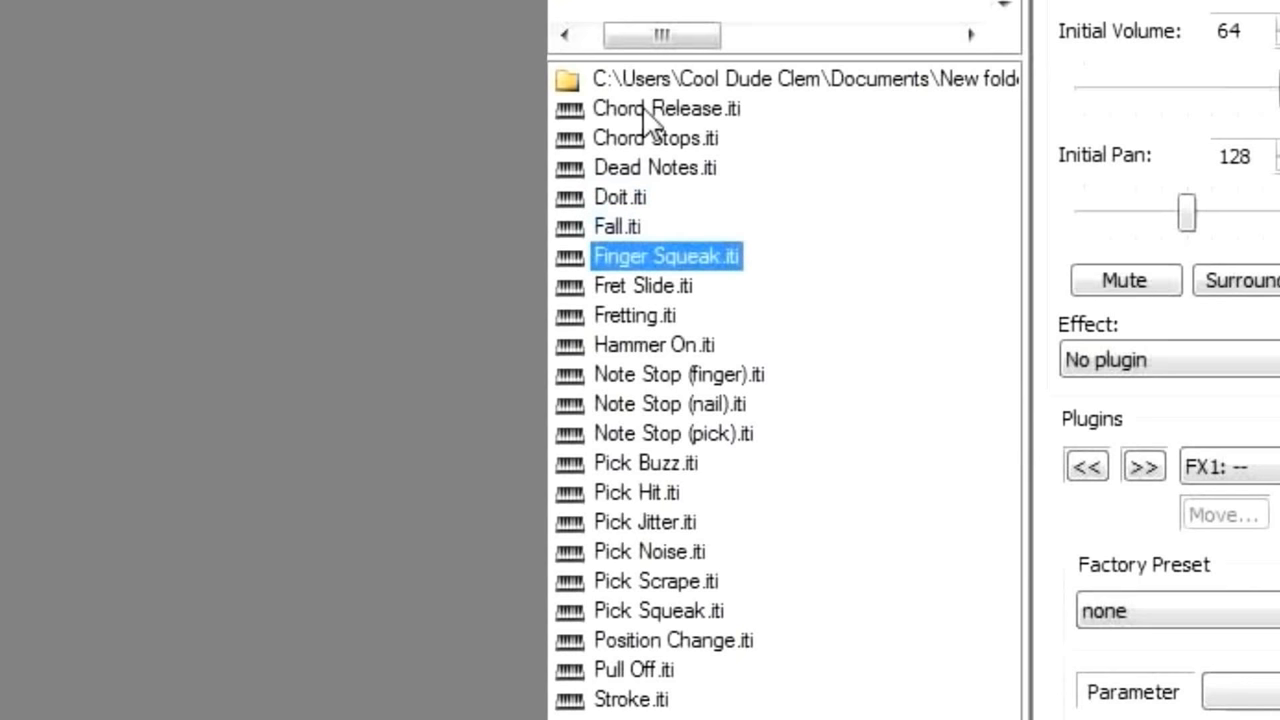
pyautogui.press('Down')
pyautogui.press('Down')
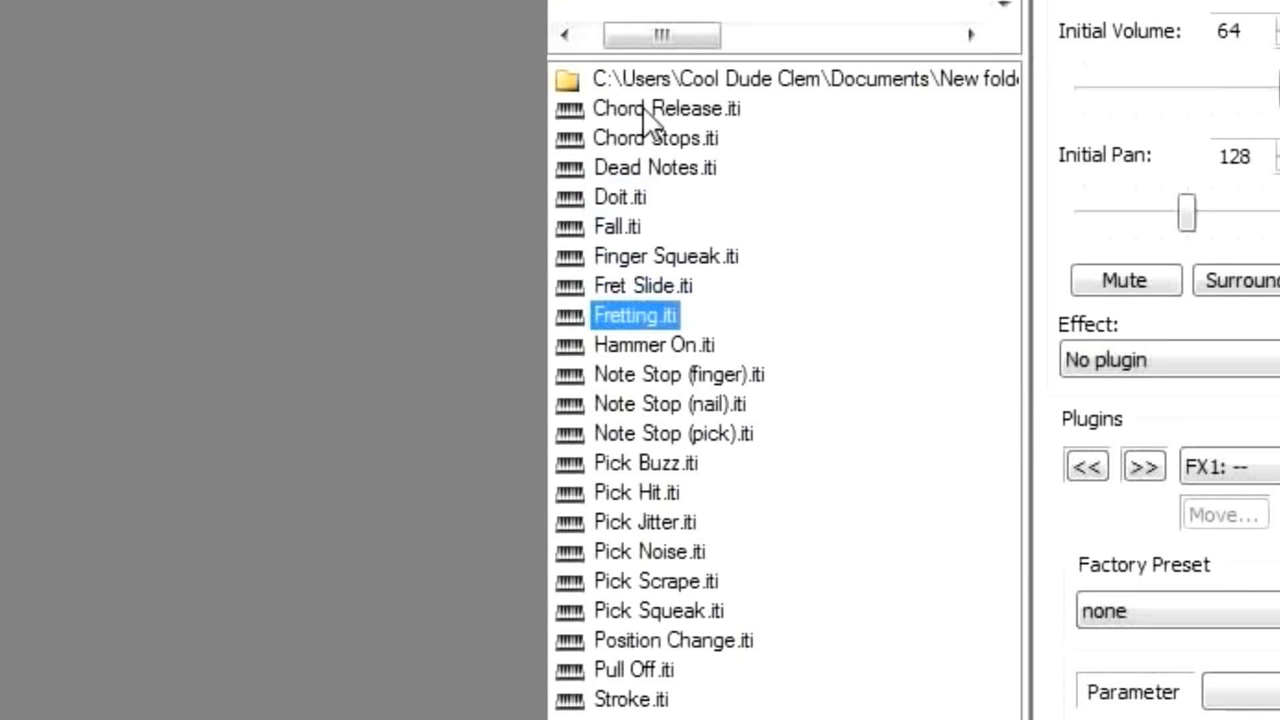
pyautogui.press('Down')
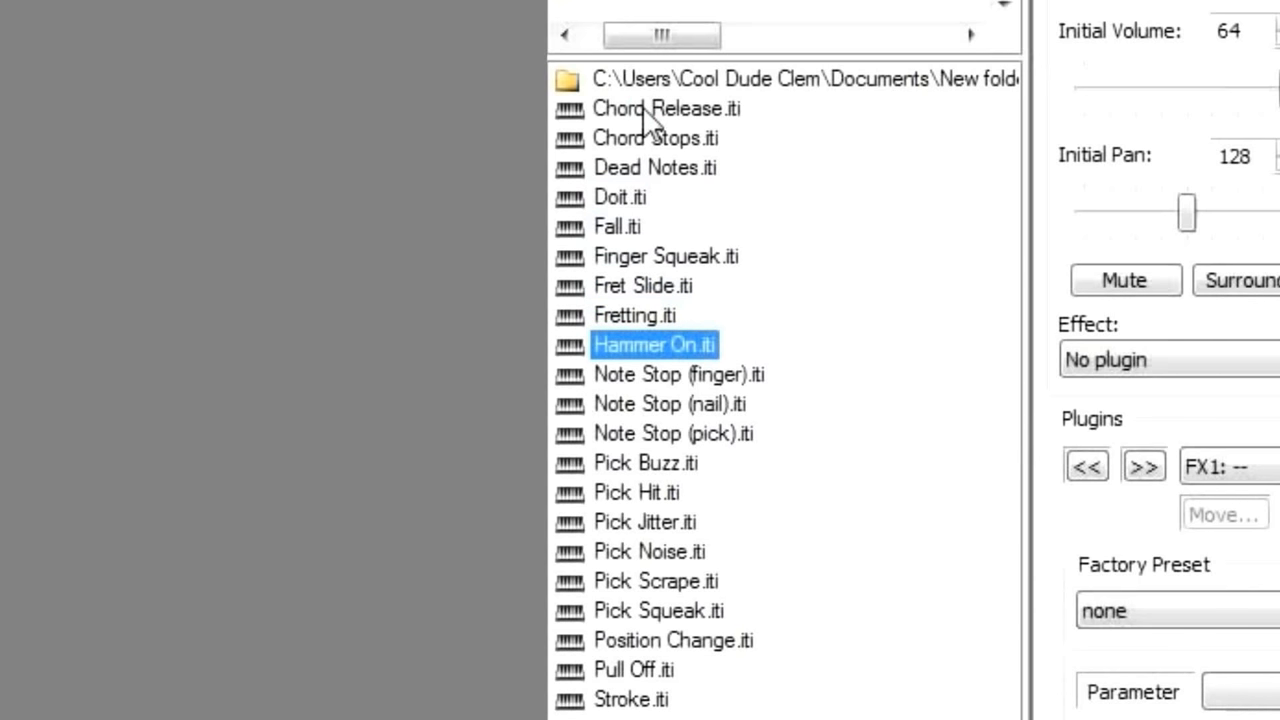
pyautogui.press('Down')
pyautogui.press('Down')
pyautogui.press('Down')
pyautogui.press('Down')
pyautogui.press('Down')
pyautogui.press('Down')
pyautogui.press('Down')
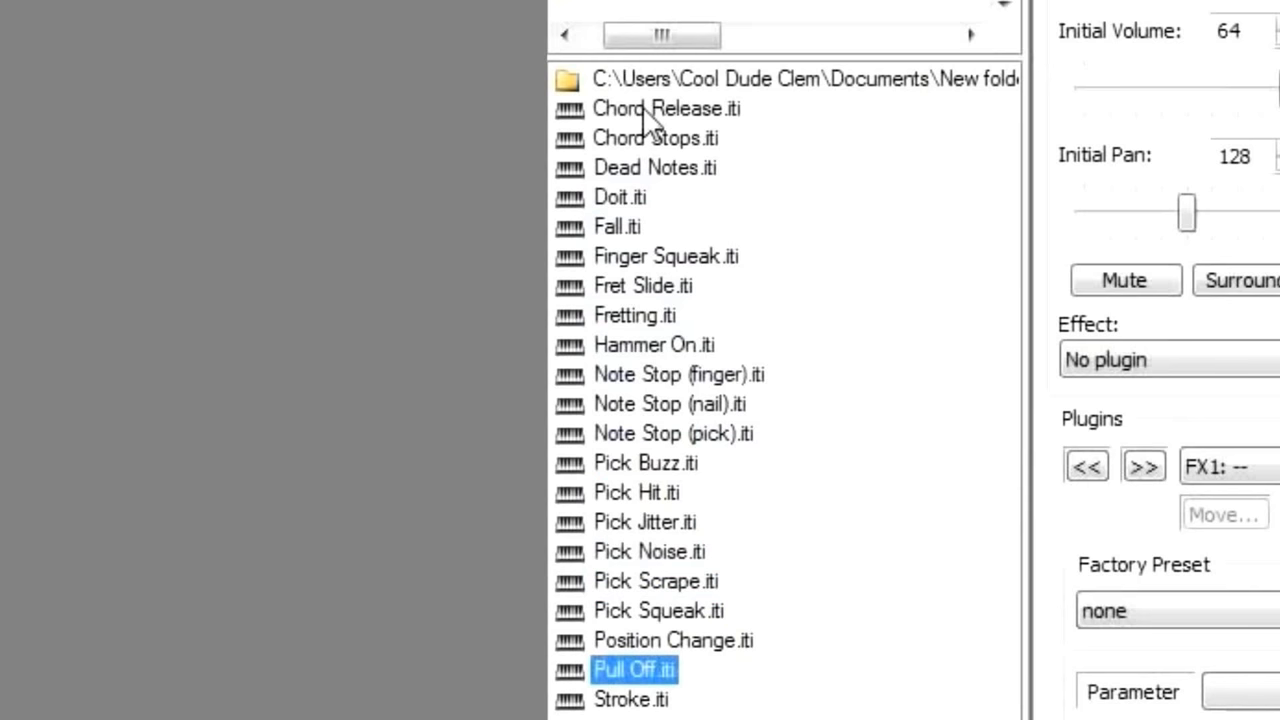
# Step: Audition the Note Stop finger, nail and pick instruments, then Position Change and Stroke
pyautogui.press('Up')
pyautogui.press('Up')
pyautogui.press('Up')
pyautogui.press('Up')
pyautogui.press('Up')
pyautogui.press('Up')
pyautogui.press('Up')
pyautogui.press('Up')
pyautogui.press('Up')
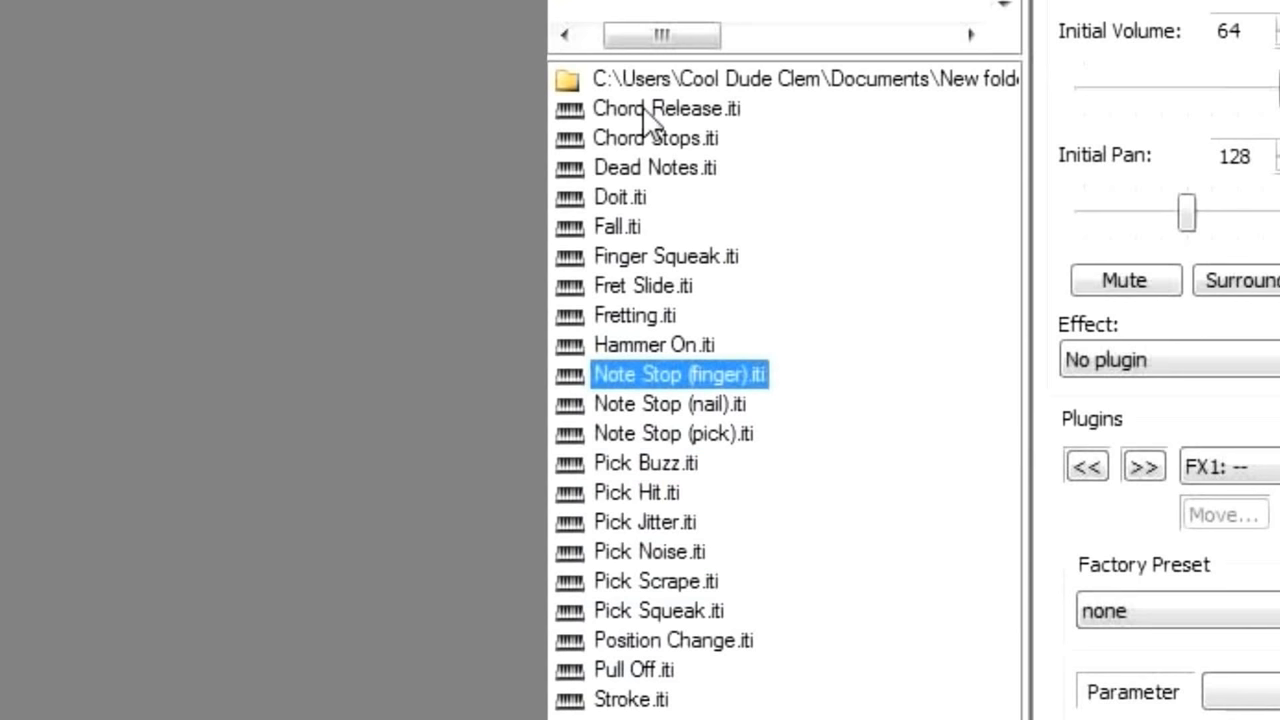
pyautogui.press('Down')
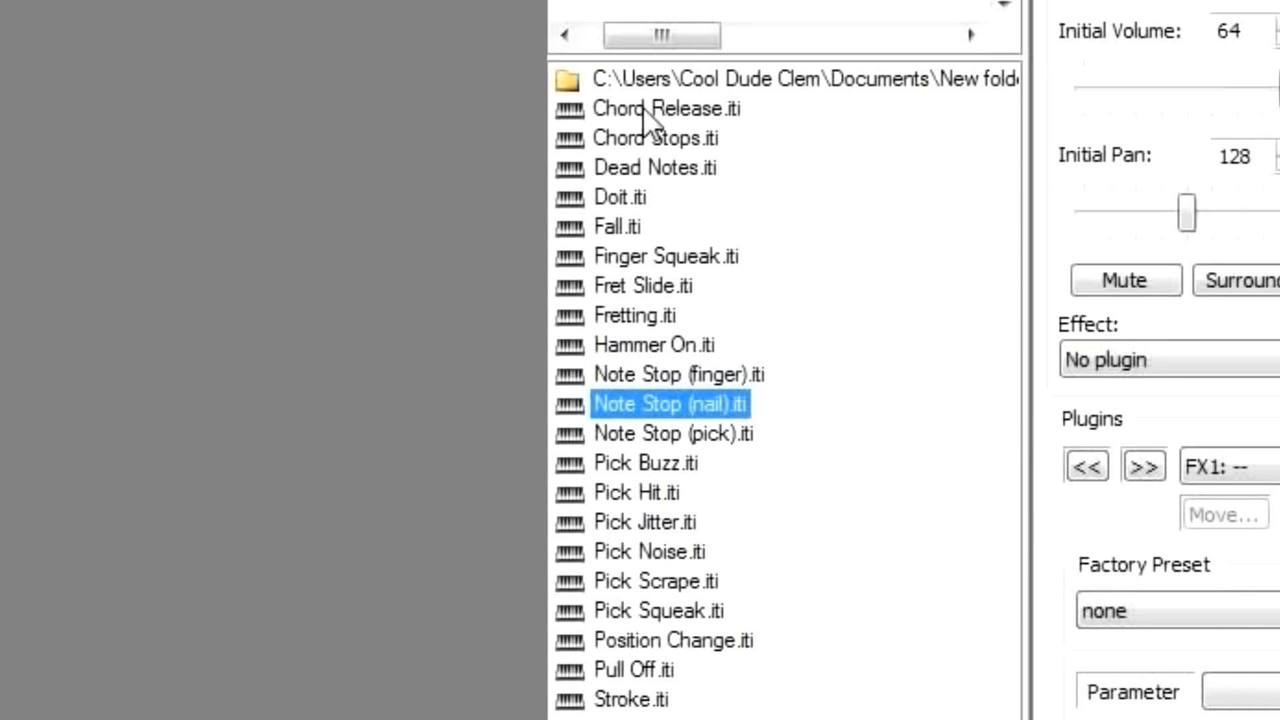
pyautogui.press('Down')
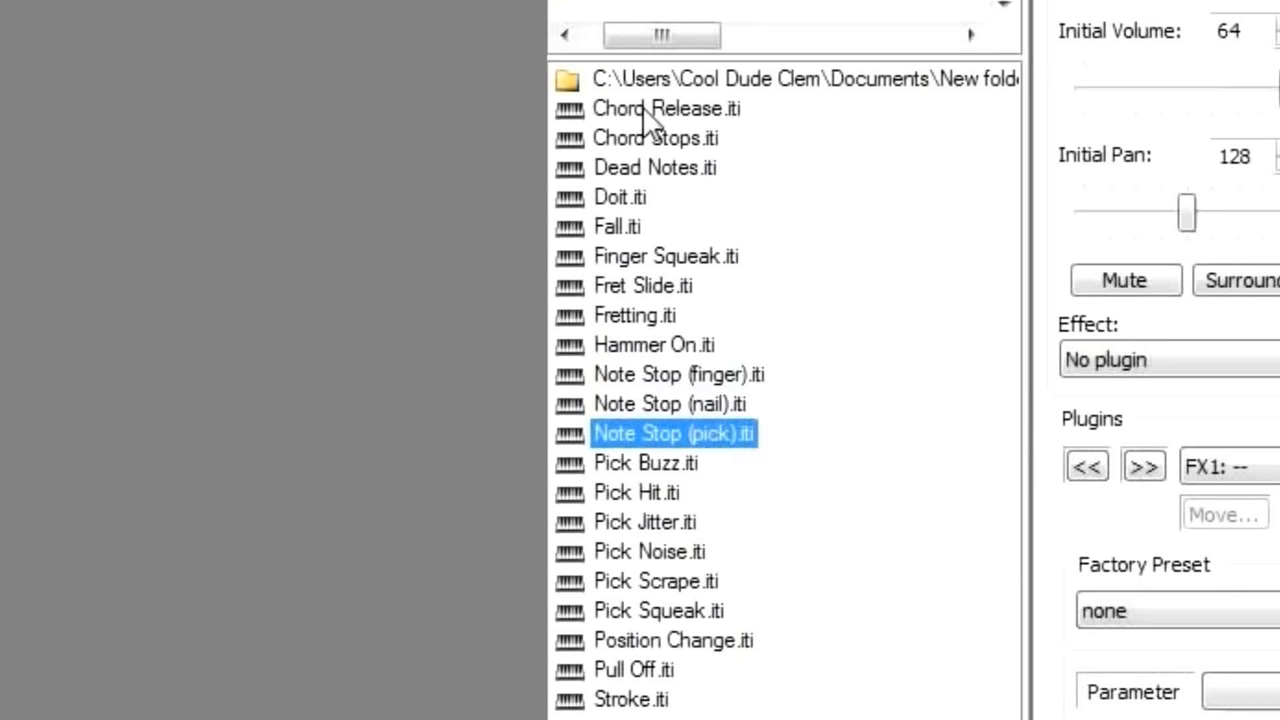
pyautogui.press('p')
pyautogui.press('o')
pyautogui.press('s')
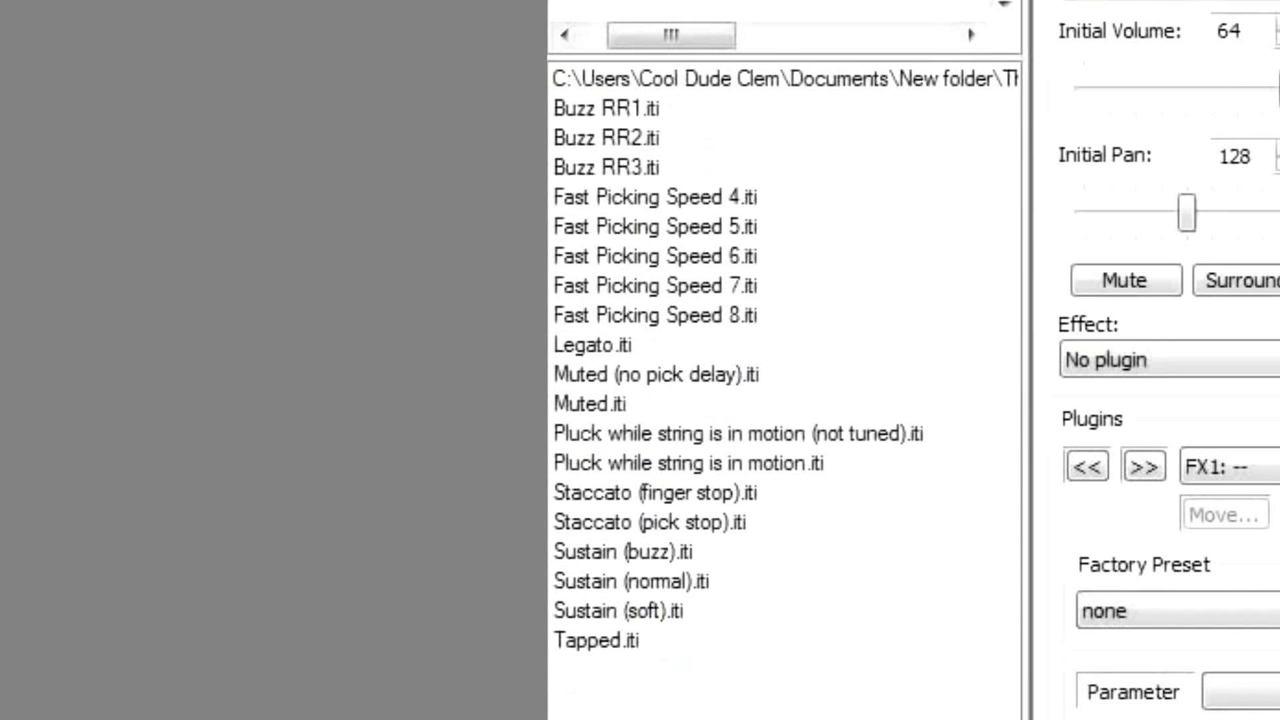
pyautogui.click(638, 108)
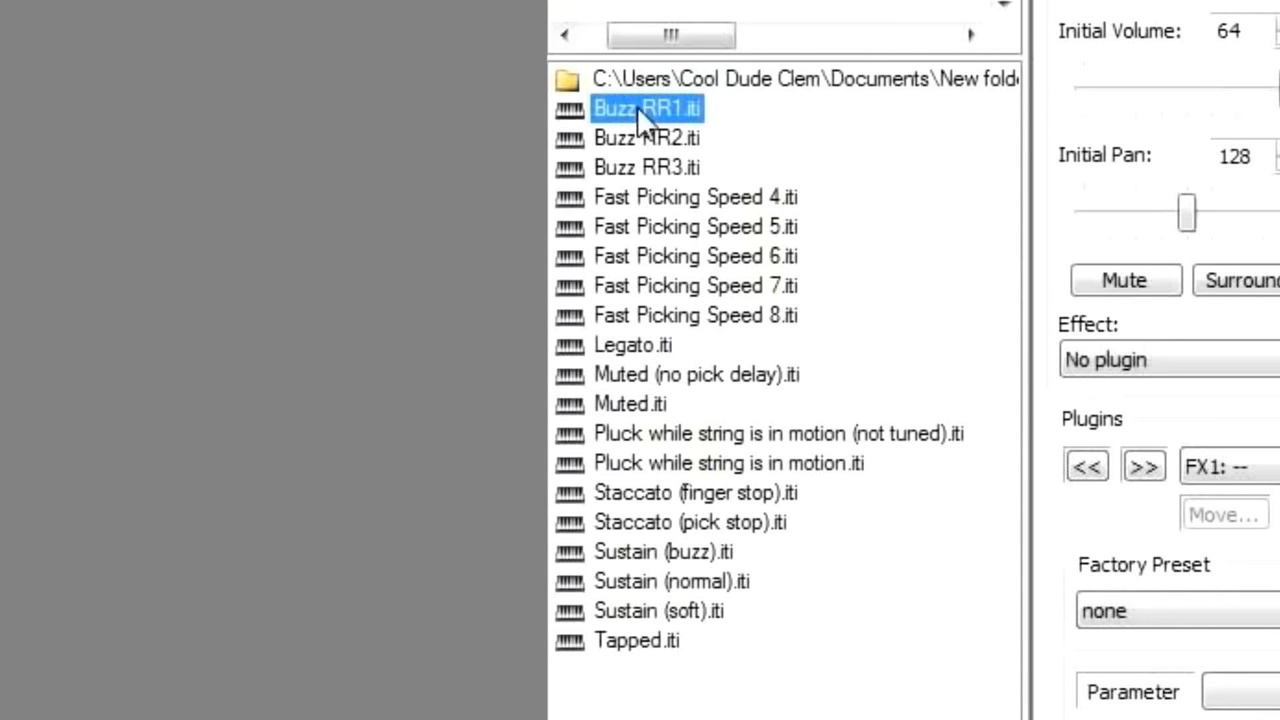
pyautogui.press('Down')
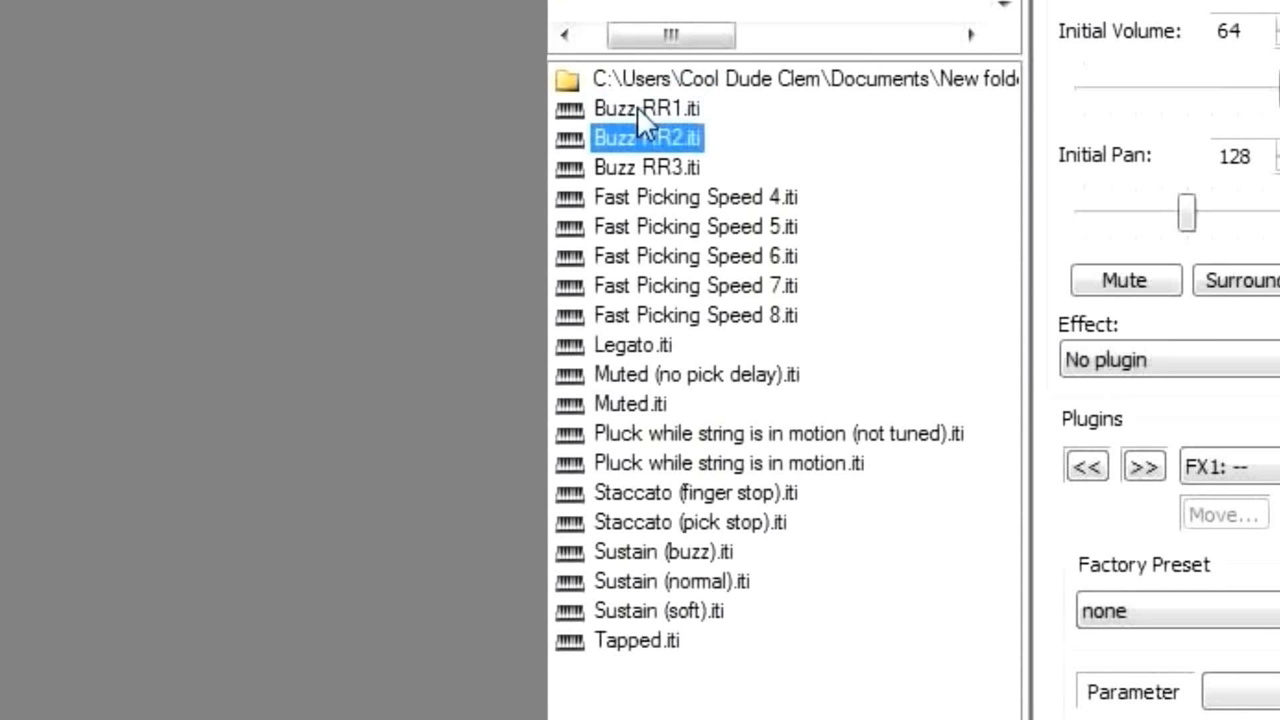
pyautogui.press('Down')
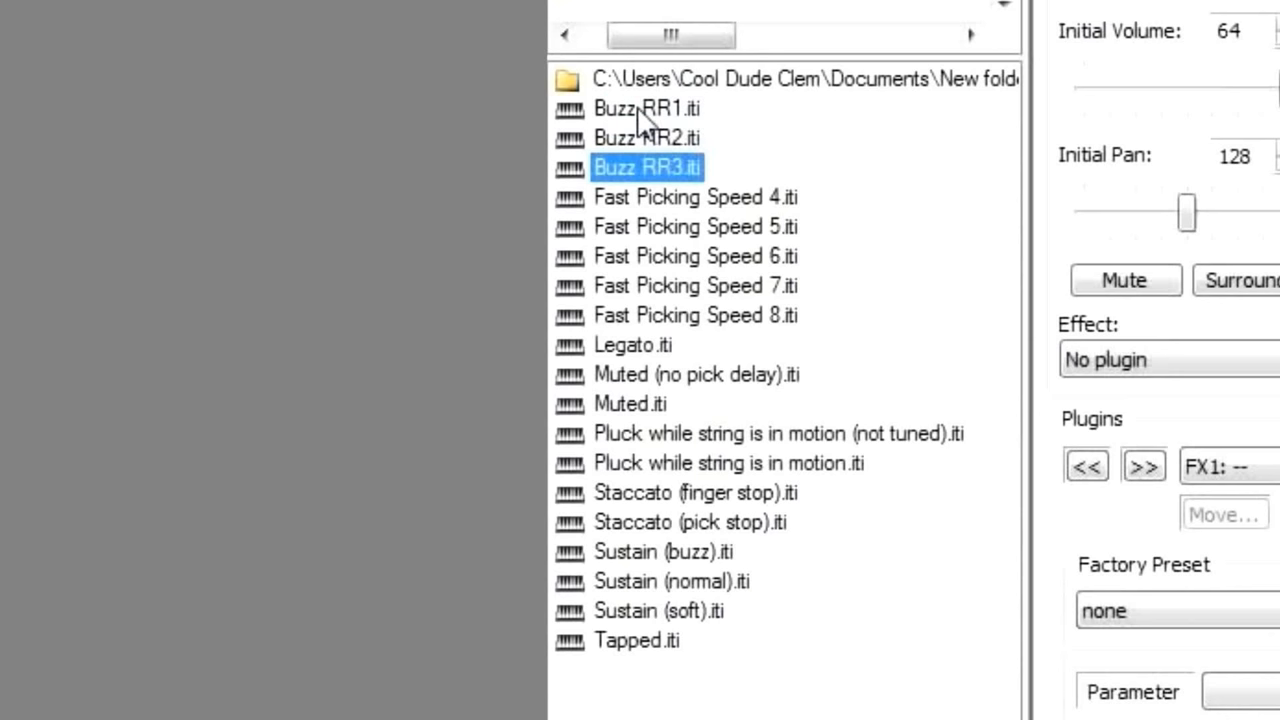
pyautogui.press('Down')
pyautogui.press('Down')
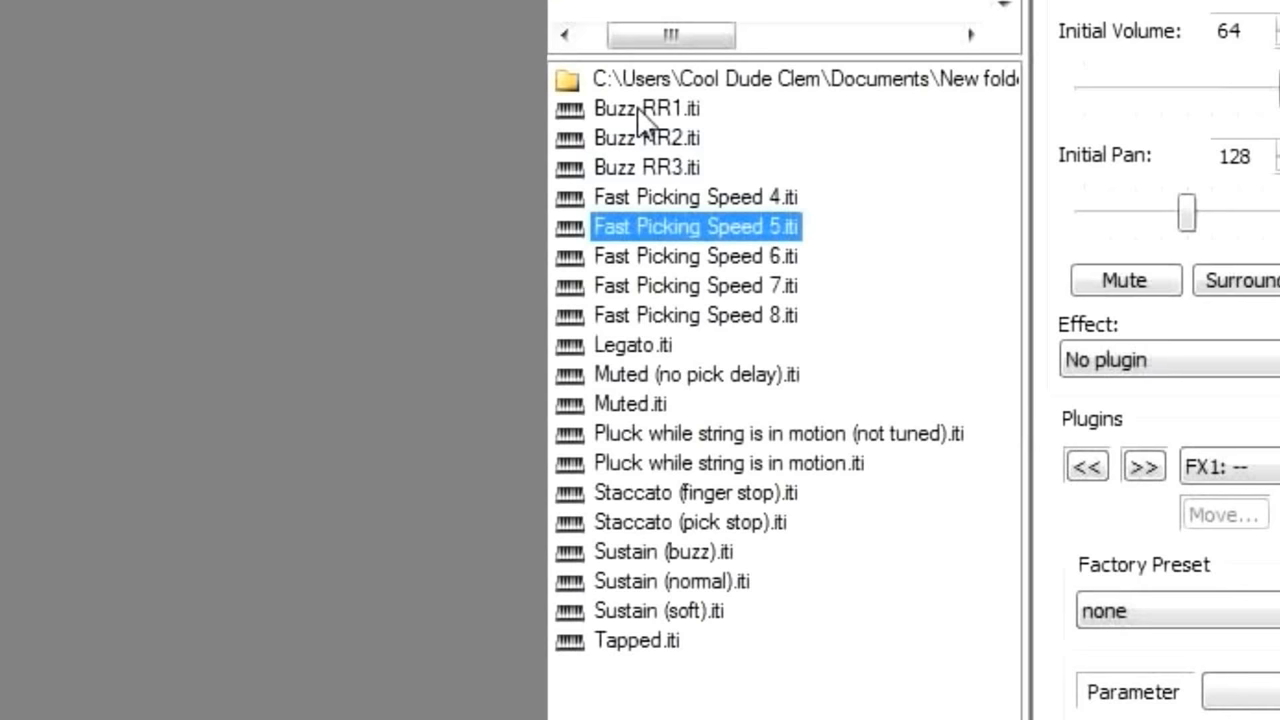
pyautogui.press('Up')
pyautogui.press('Down')
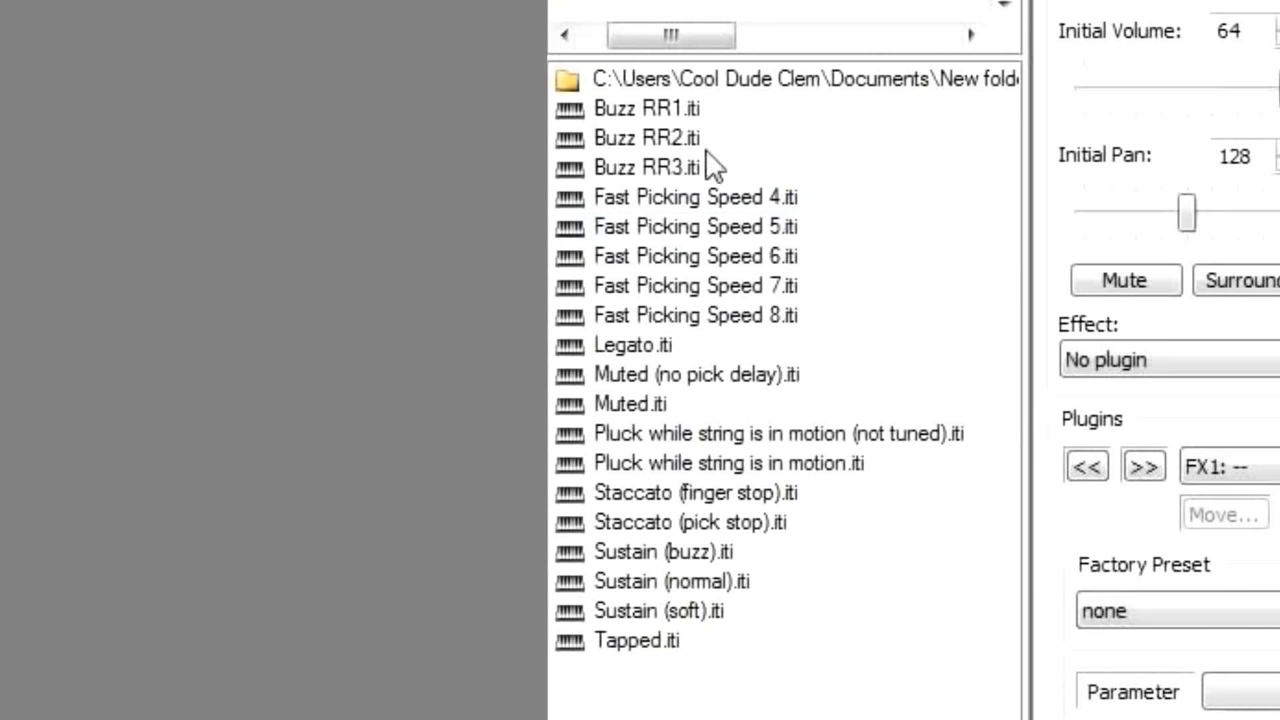
pyautogui.click(727, 226)
pyautogui.click(680, 283)
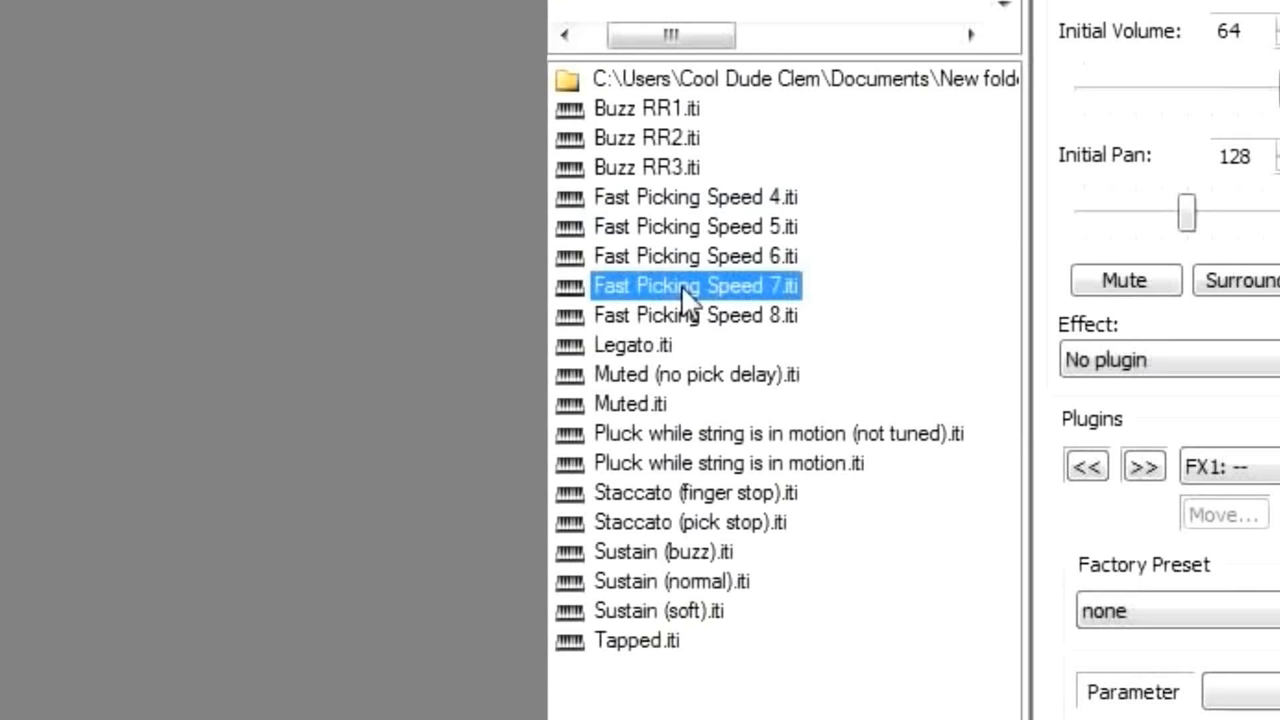
# Step: Audition Legato, Muted, Pluck, the three Sustain variants and Tapped, then enter the per-string folder
pyautogui.click(650, 345)
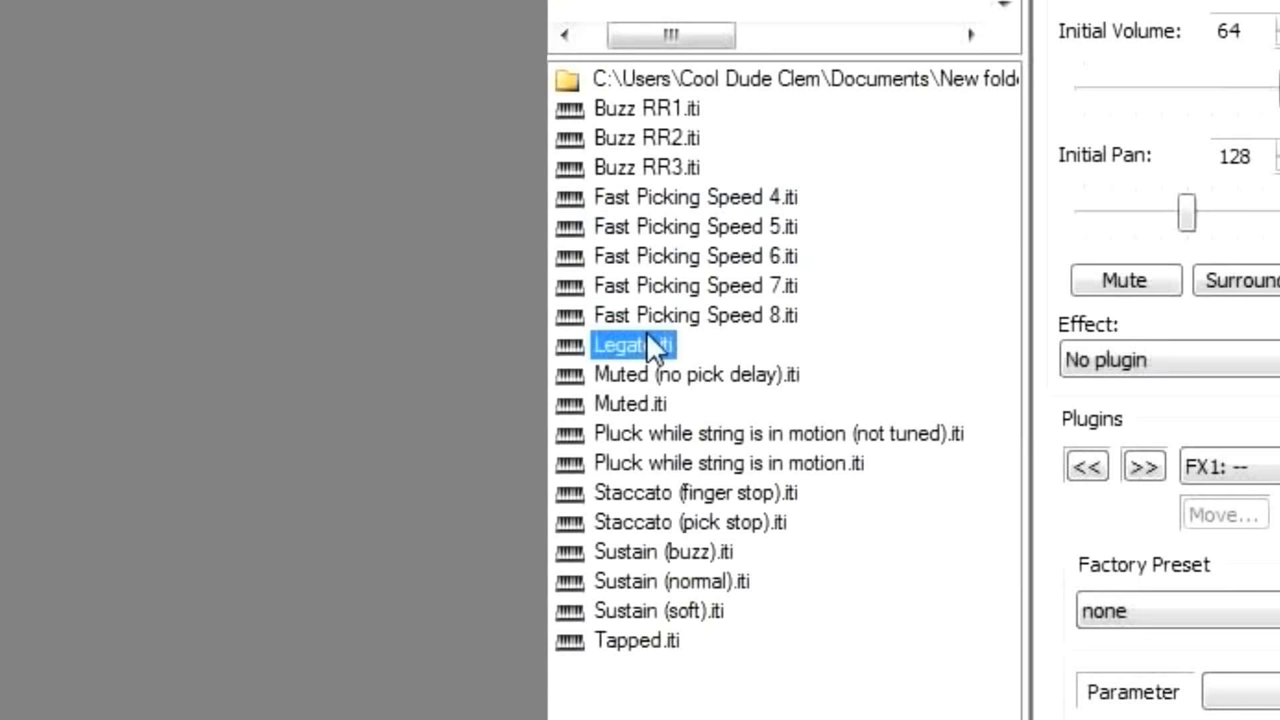
pyautogui.press('Down')
pyautogui.press('Down')
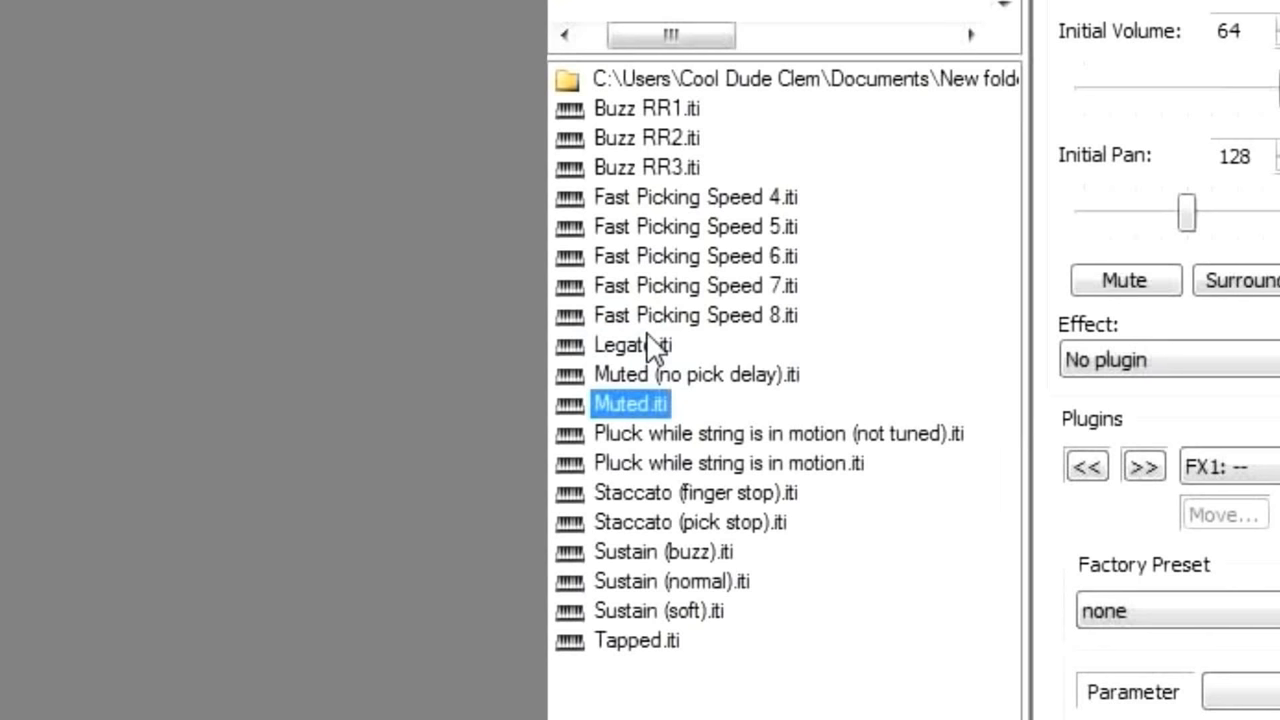
pyautogui.press('Down')
pyautogui.press('Down')
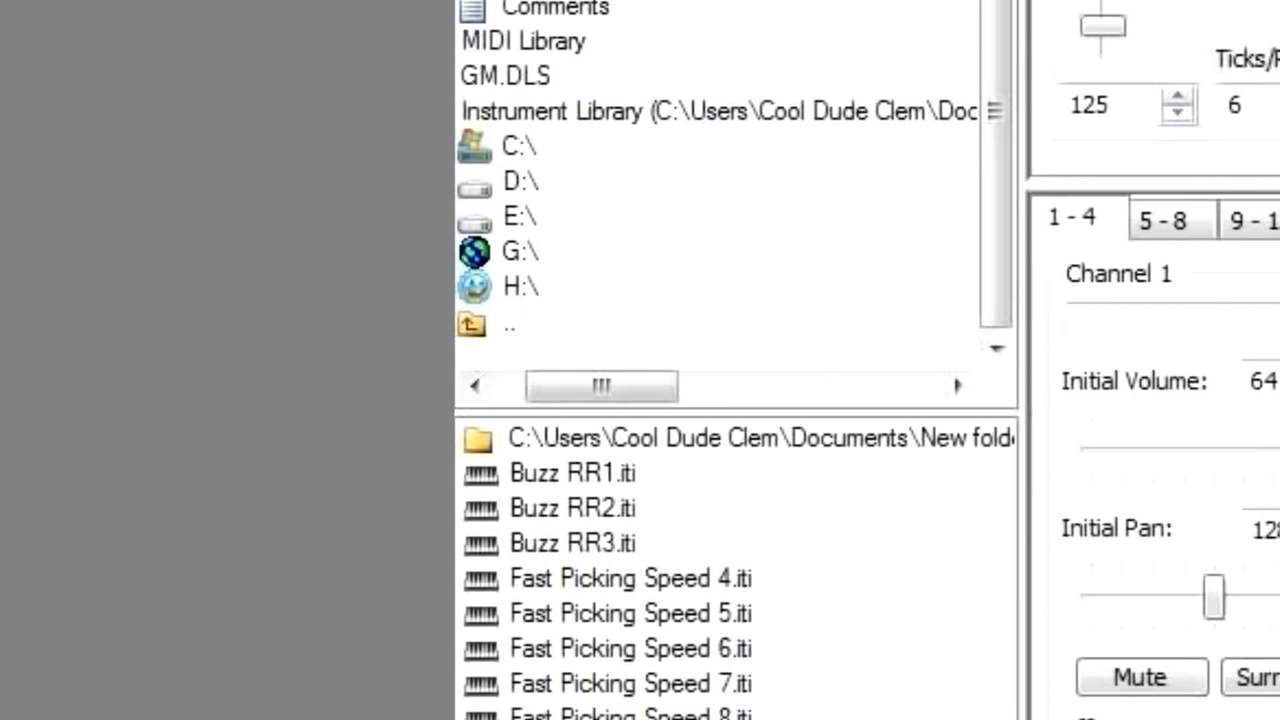
pyautogui.press('Down')
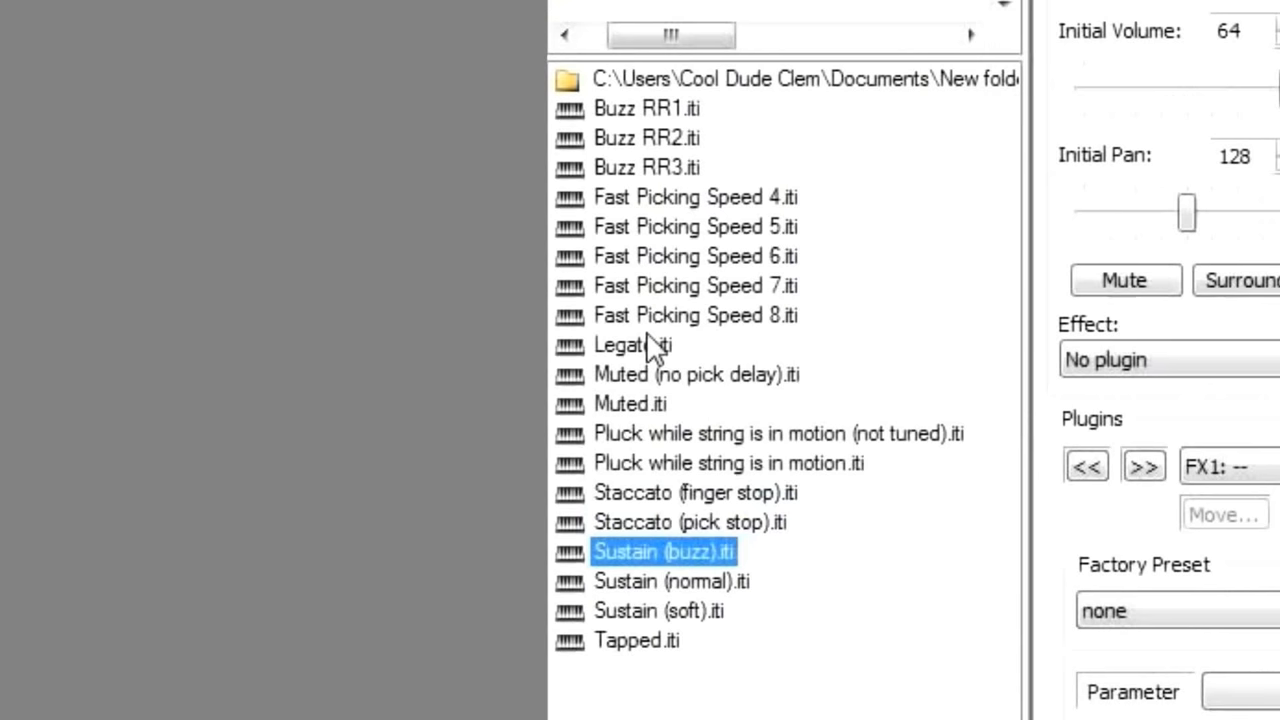
pyautogui.press('Down')
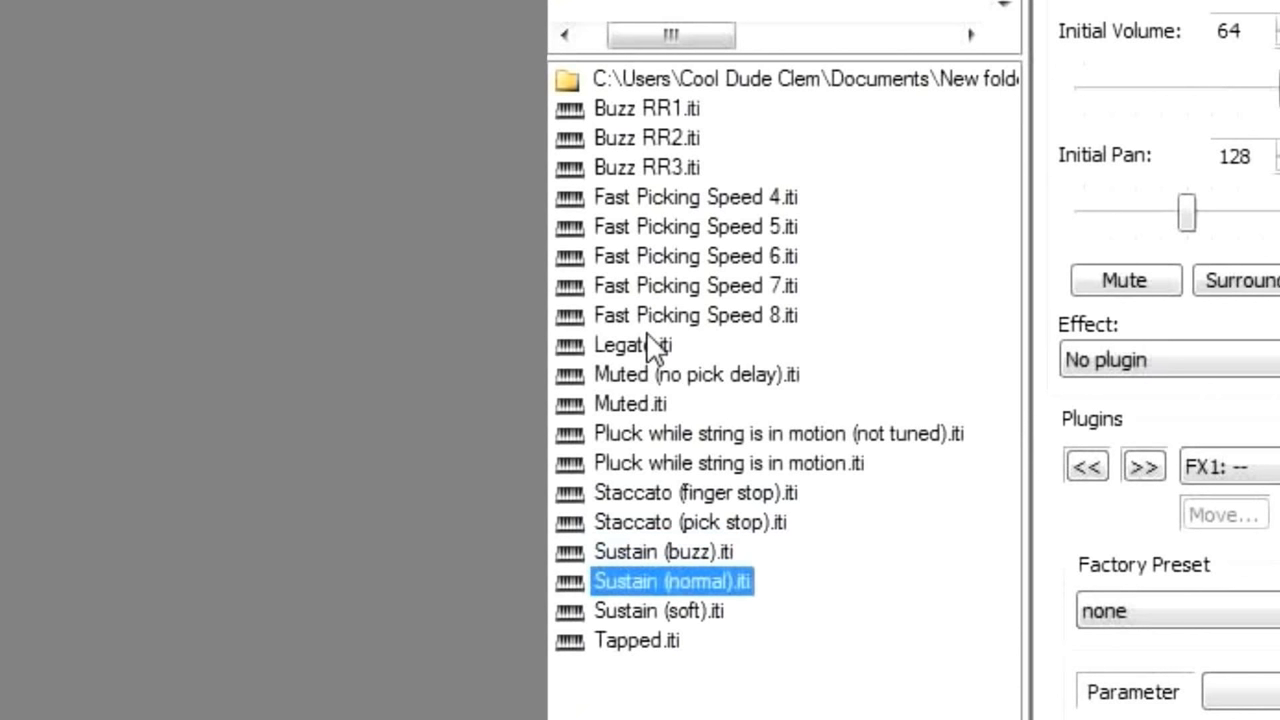
pyautogui.press('Down')
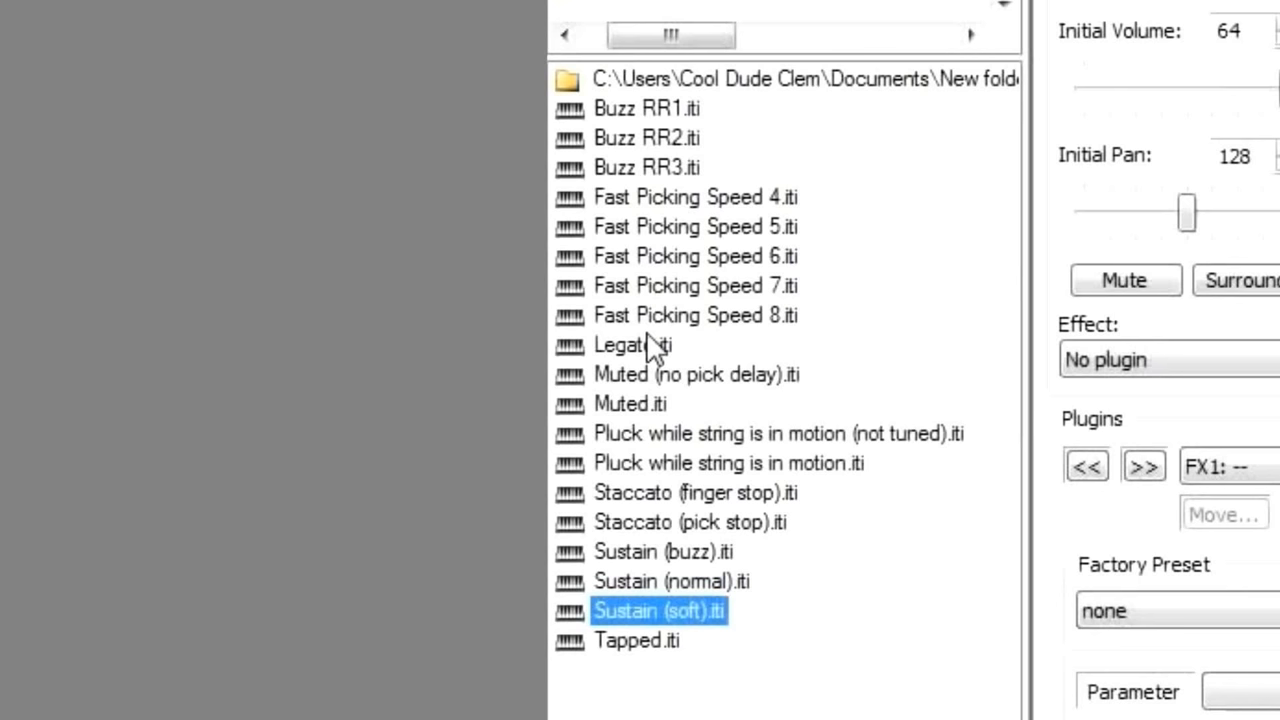
pyautogui.press('Down')
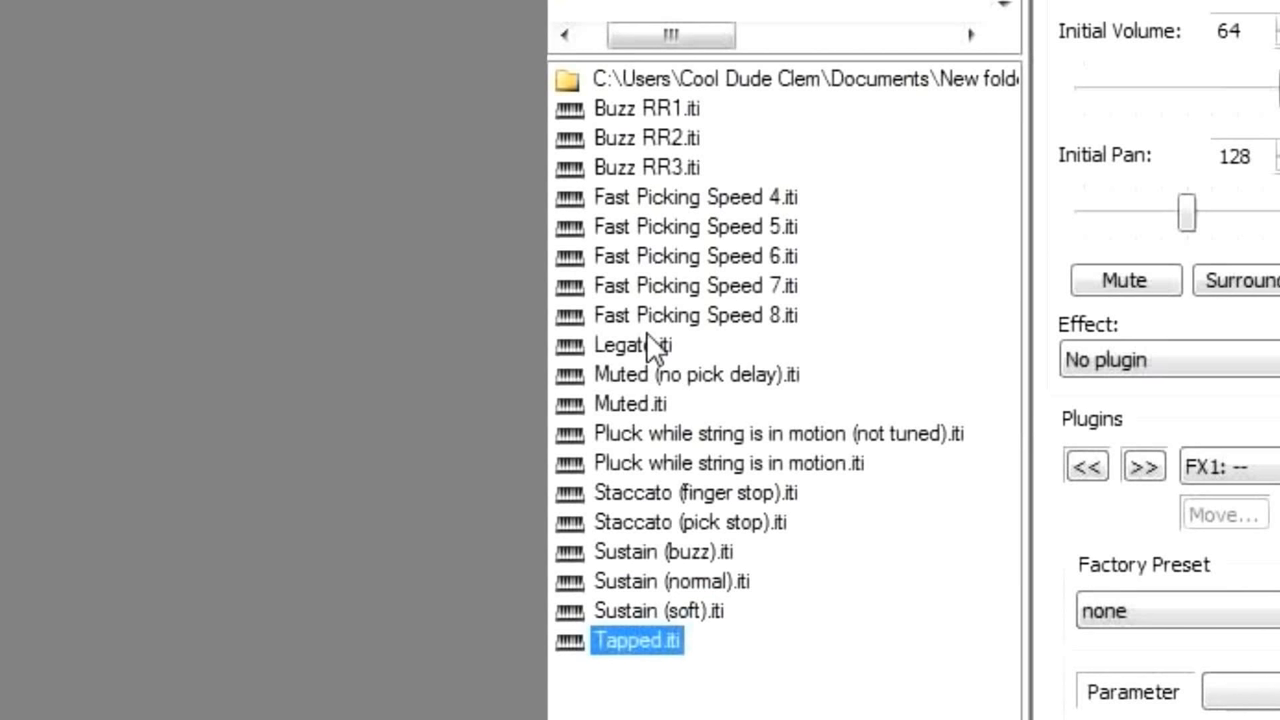
pyautogui.click(582, 8)
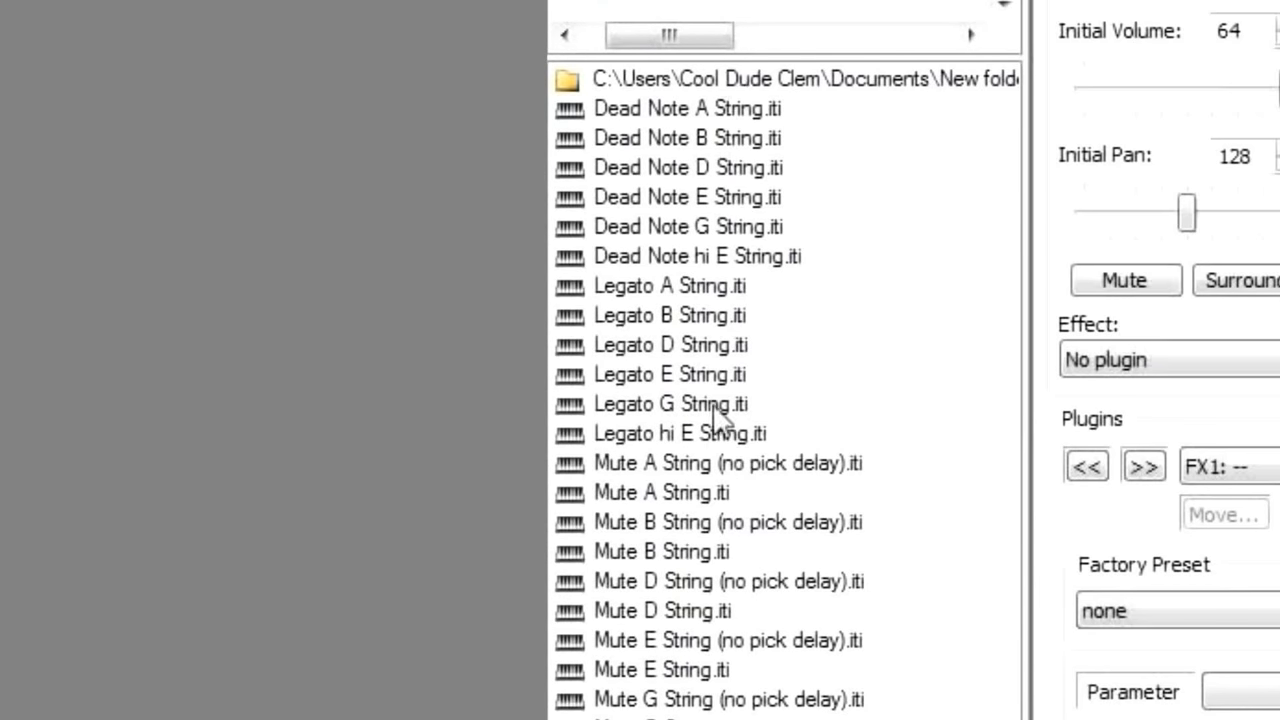
# Step: Select the Legato D String instrument file, then clear the selection
pyautogui.click(696, 350)
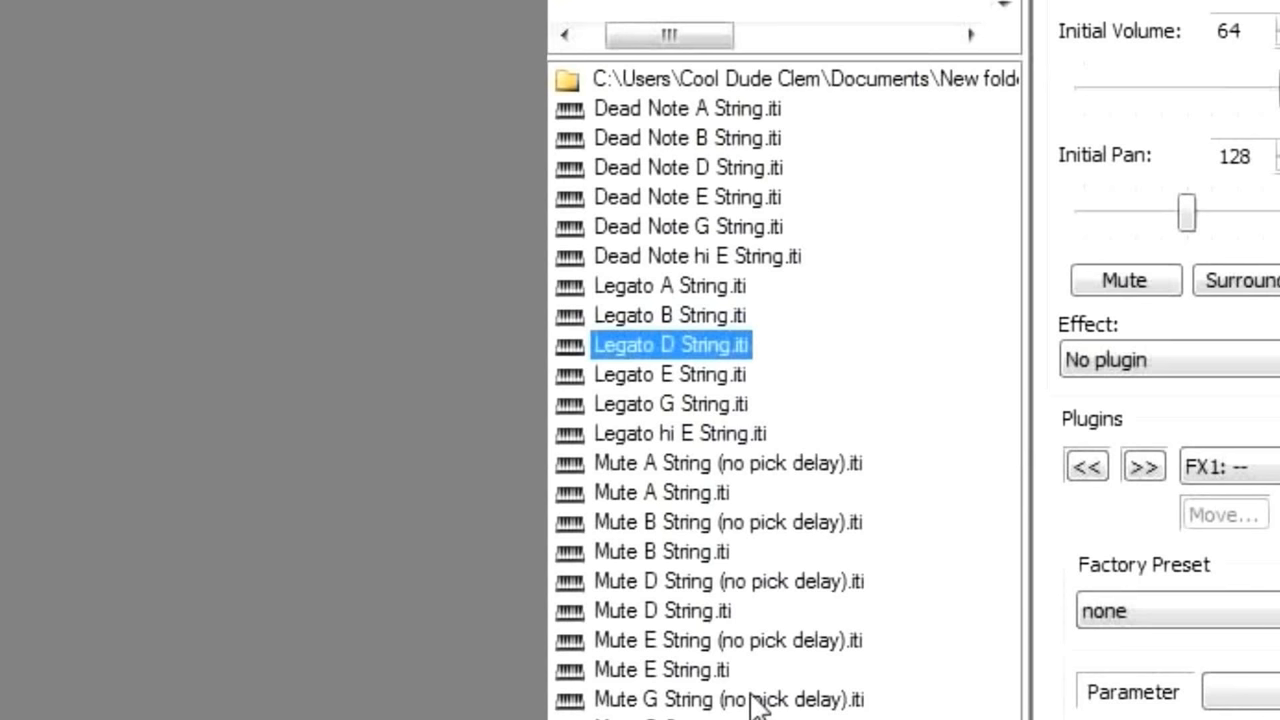
pyautogui.click(560, 5)
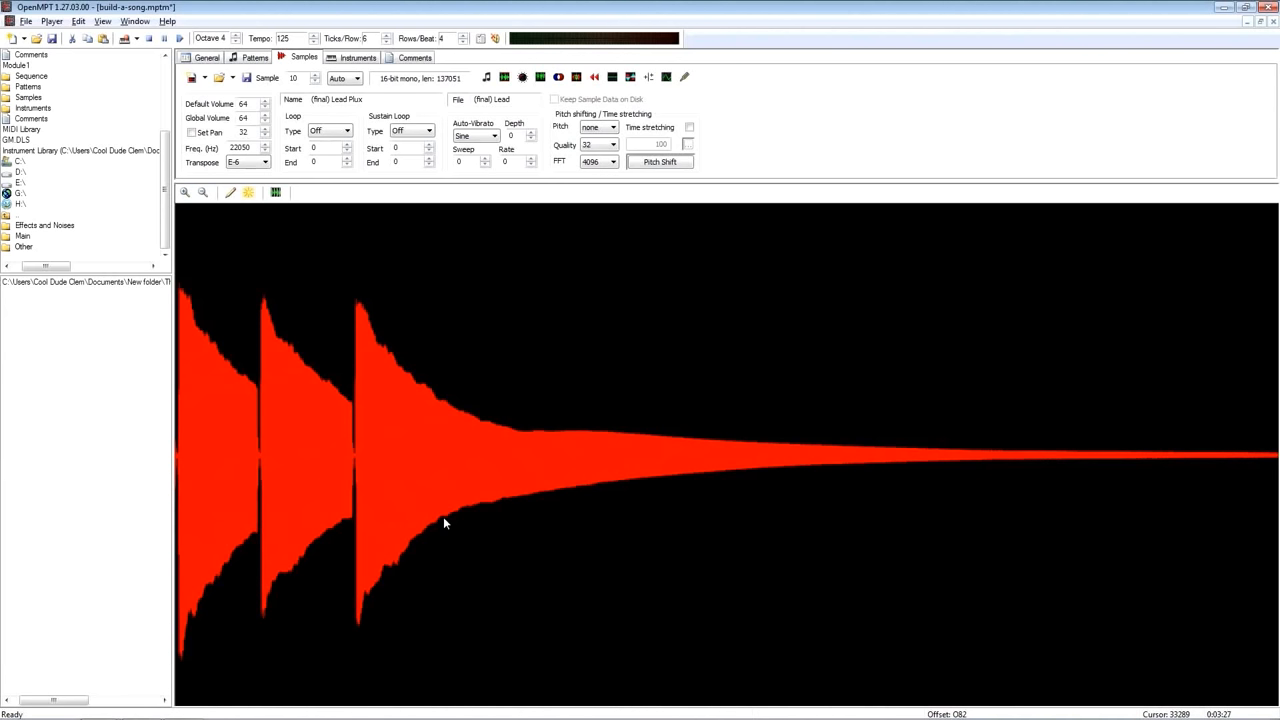
pyautogui.click(486, 78)
pyautogui.moveTo(258, 420); pyautogui.dragTo(197, 416)
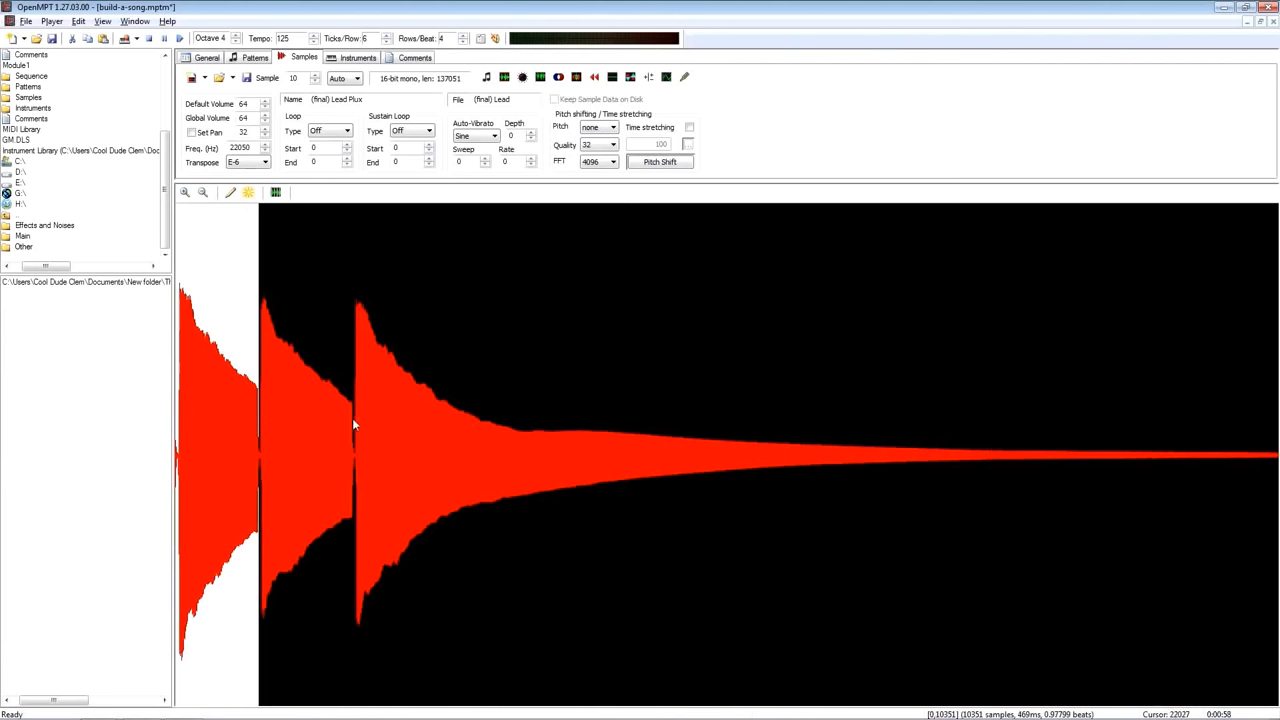
pyautogui.moveTo(355, 420); pyautogui.dragTo(258, 420)
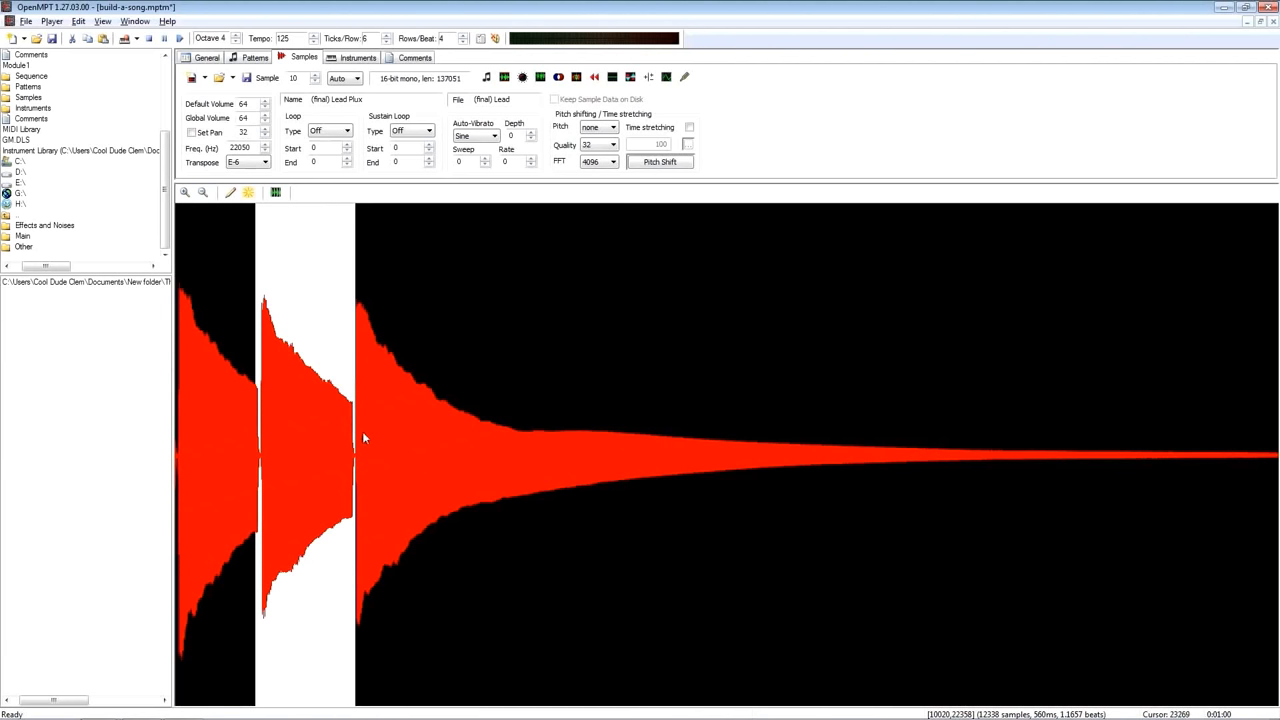
pyautogui.click(362, 437)
pyautogui.moveTo(354, 427)
pyautogui.mouseDown()
pyautogui.moveTo(595, 452)
pyautogui.moveTo(1278, 458)
pyautogui.mouseUp()
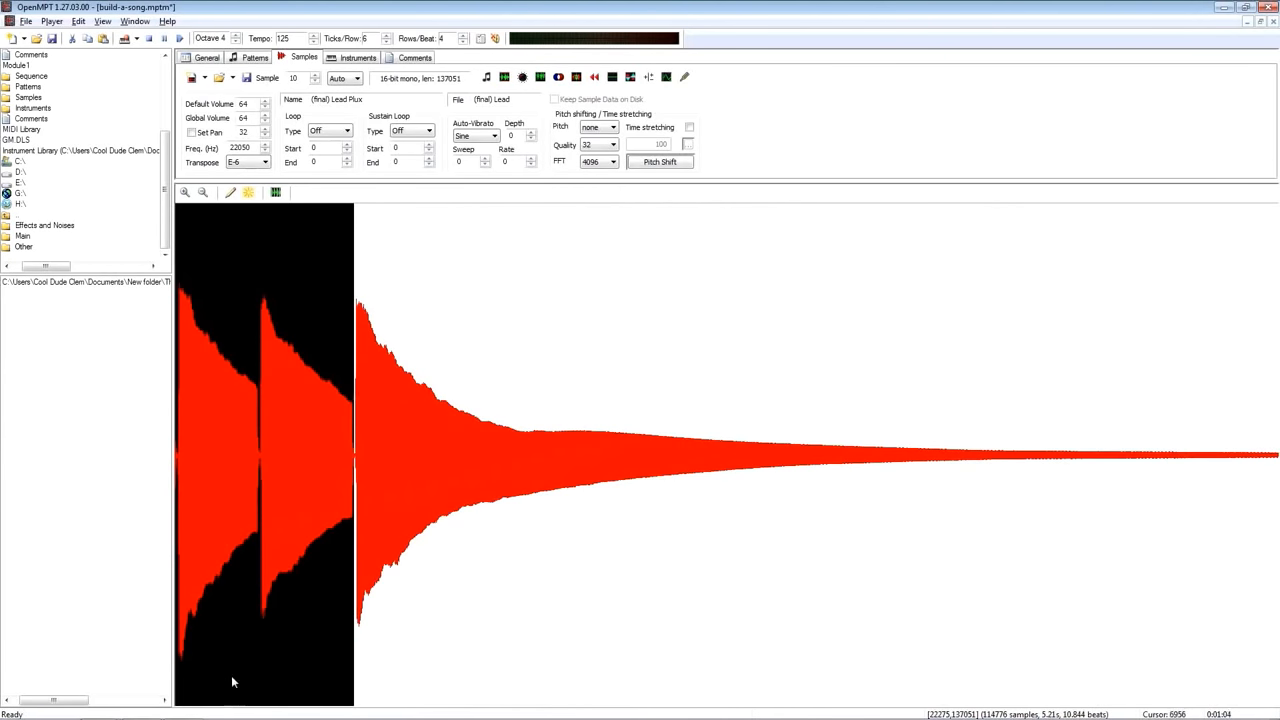
pyautogui.click(259, 487)
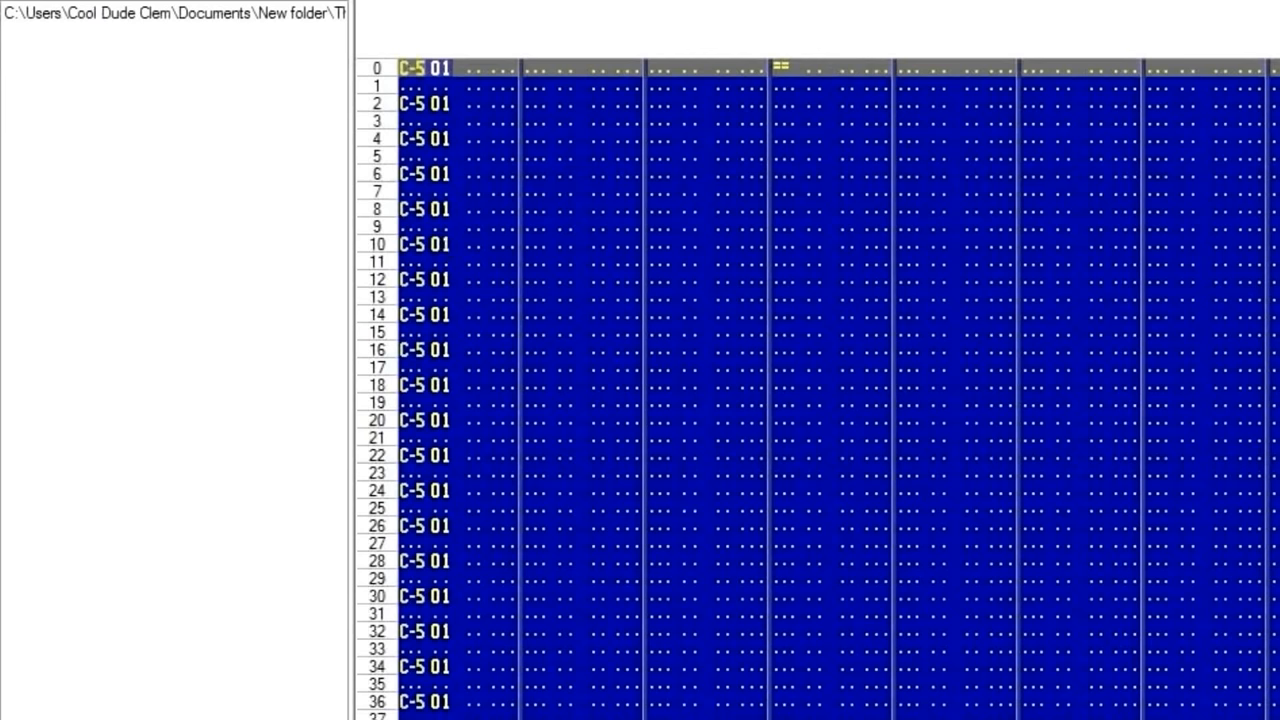
# Step: Paste offset values 028 and 056 onto the repeating C-5 notes and play to hear the round robins
pyautogui.press('F5')
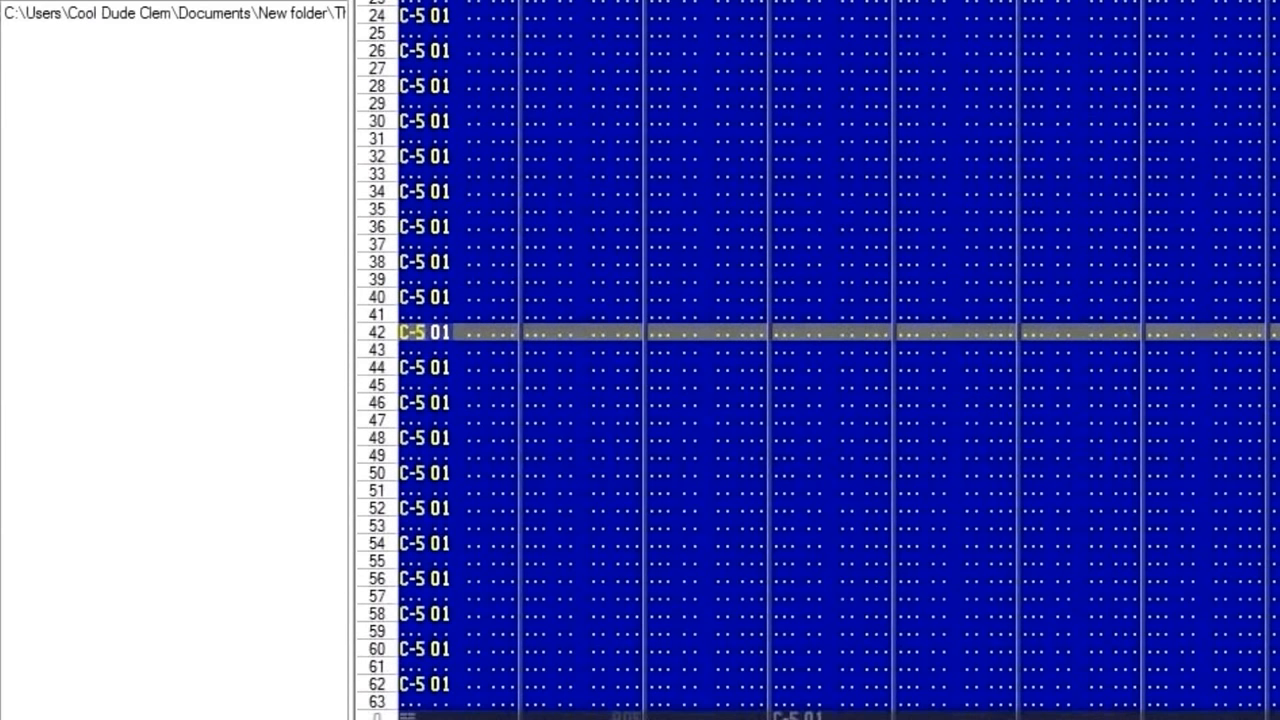
pyautogui.scroll(7, 800, 360)
pyautogui.press('Home')
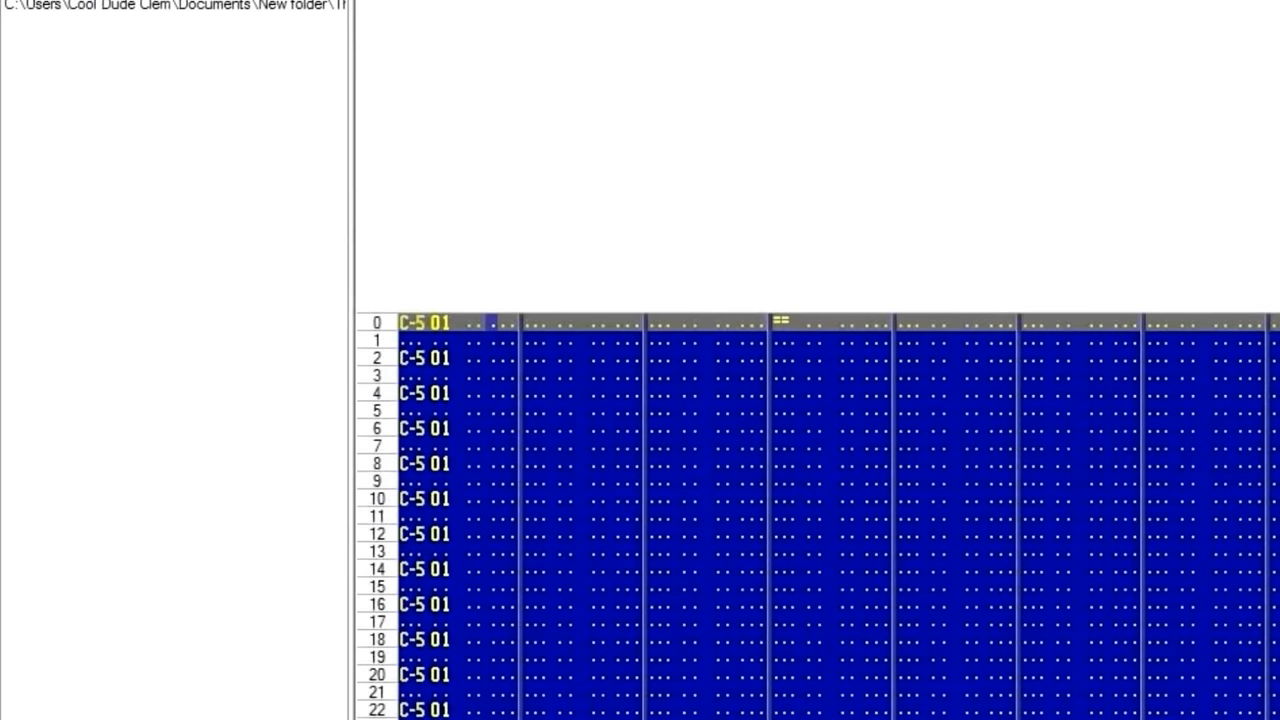
pyautogui.hotkey('ctrl', 'v')
pyautogui.press('F5')
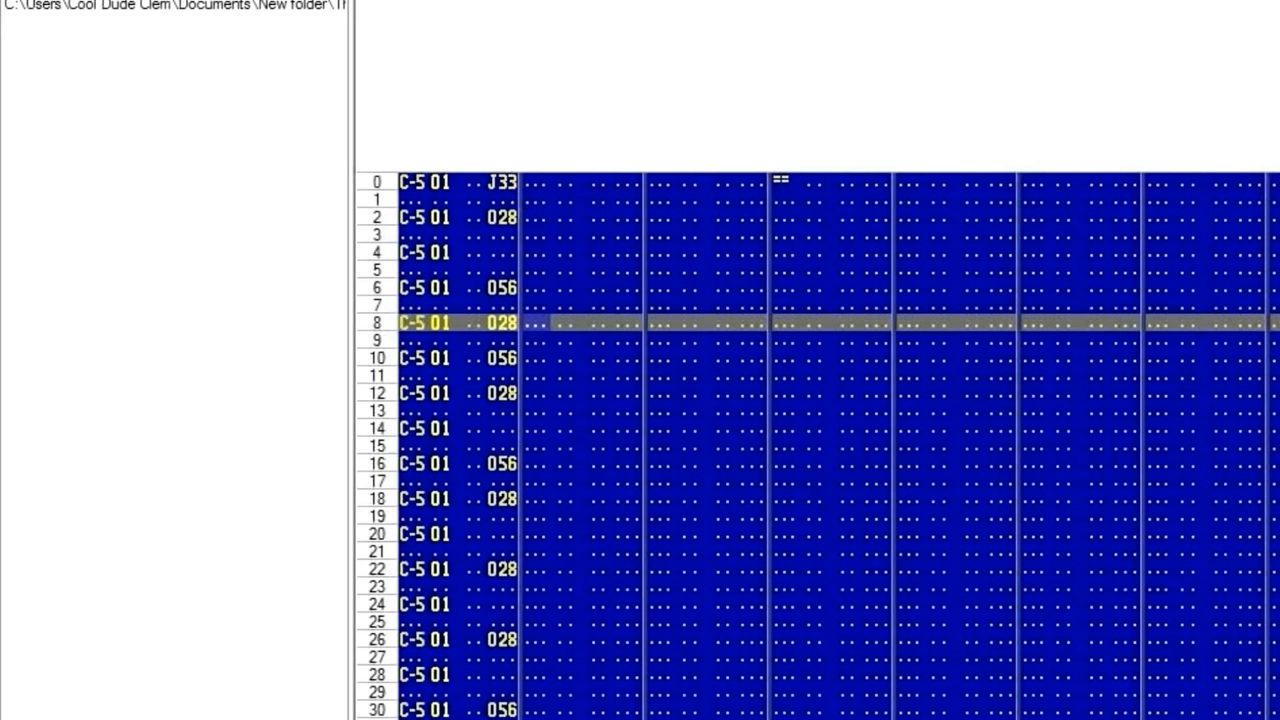
pyautogui.press('F6')
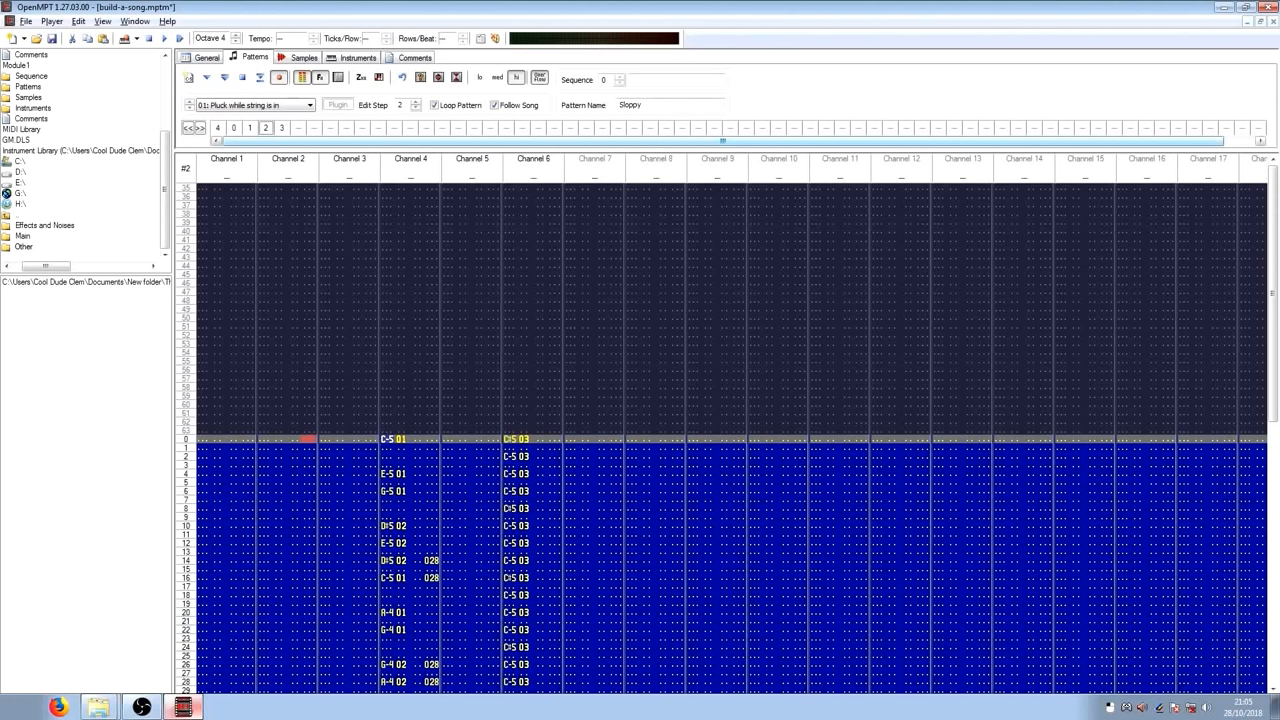
pyautogui.click(301, 58)
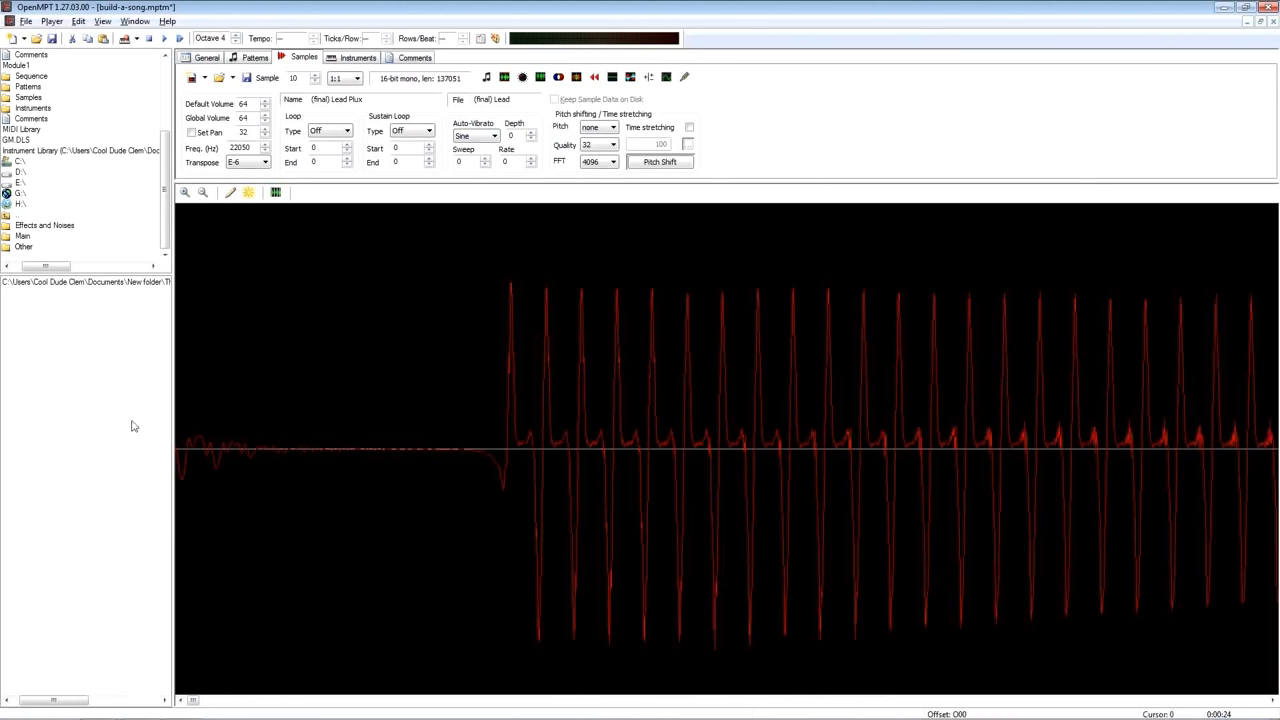
pyautogui.moveTo(177, 436); pyautogui.dragTo(486, 430)
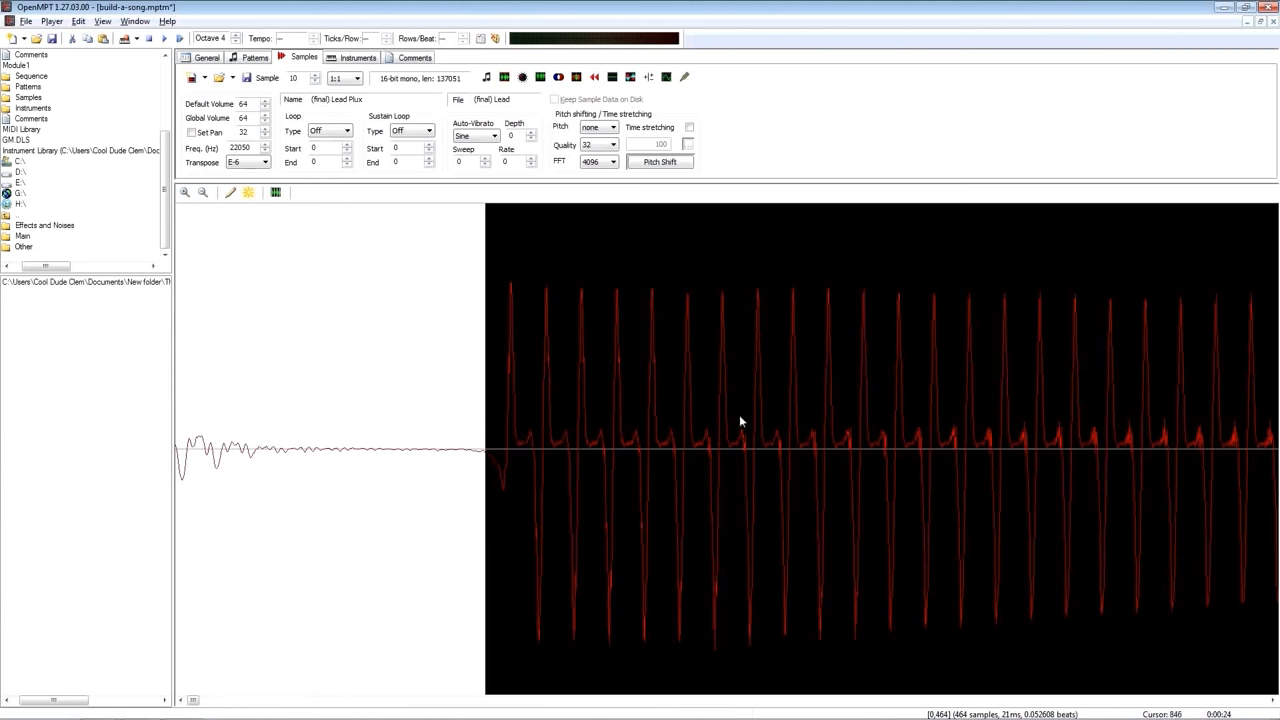
pyautogui.moveTo(1073, 458)
pyautogui.mouseDown()
pyautogui.moveTo(603, 412)
pyautogui.moveTo(478, 430)
pyautogui.mouseUp()
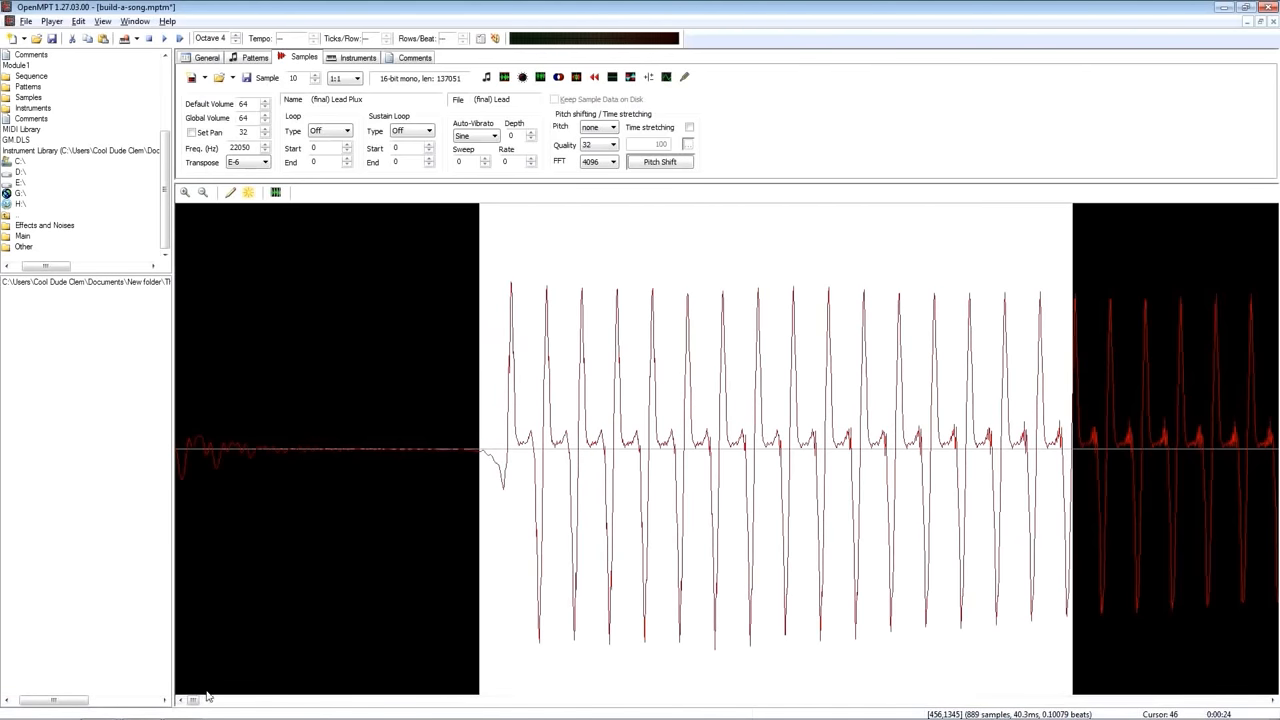
pyautogui.moveTo(195, 701); pyautogui.dragTo(272, 708)
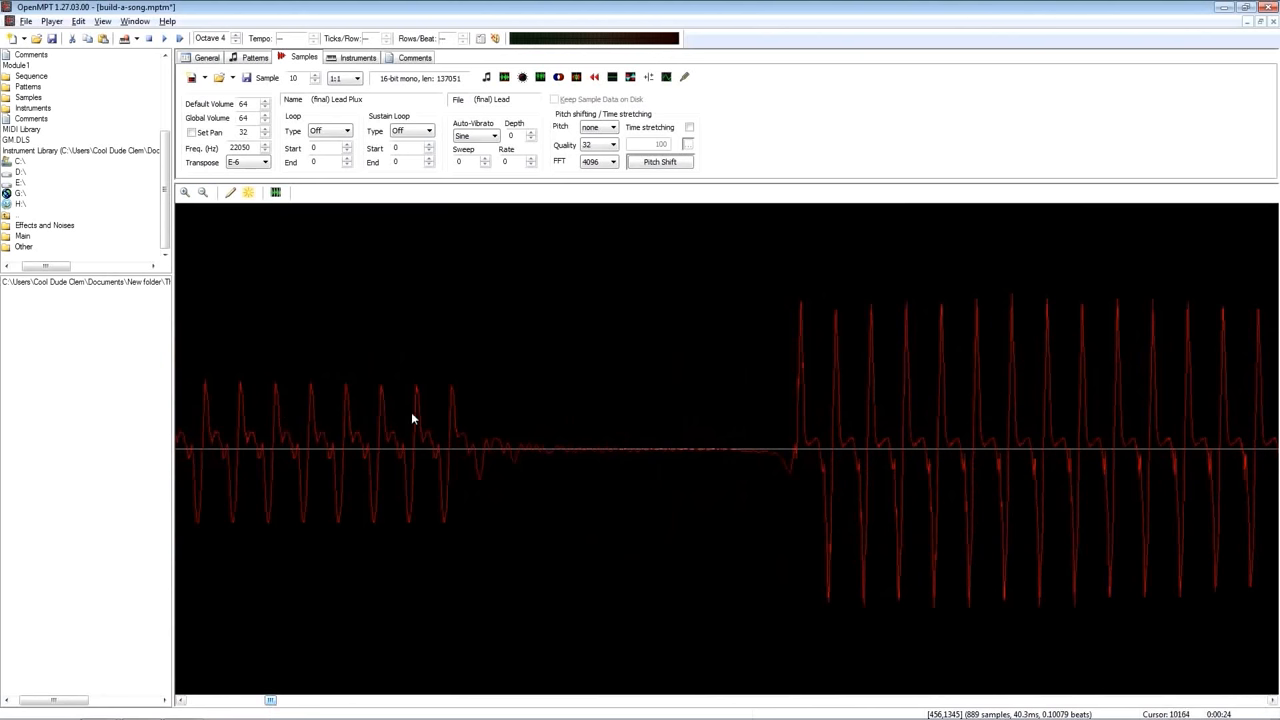
pyautogui.moveTo(464, 450); pyautogui.dragTo(776, 500)
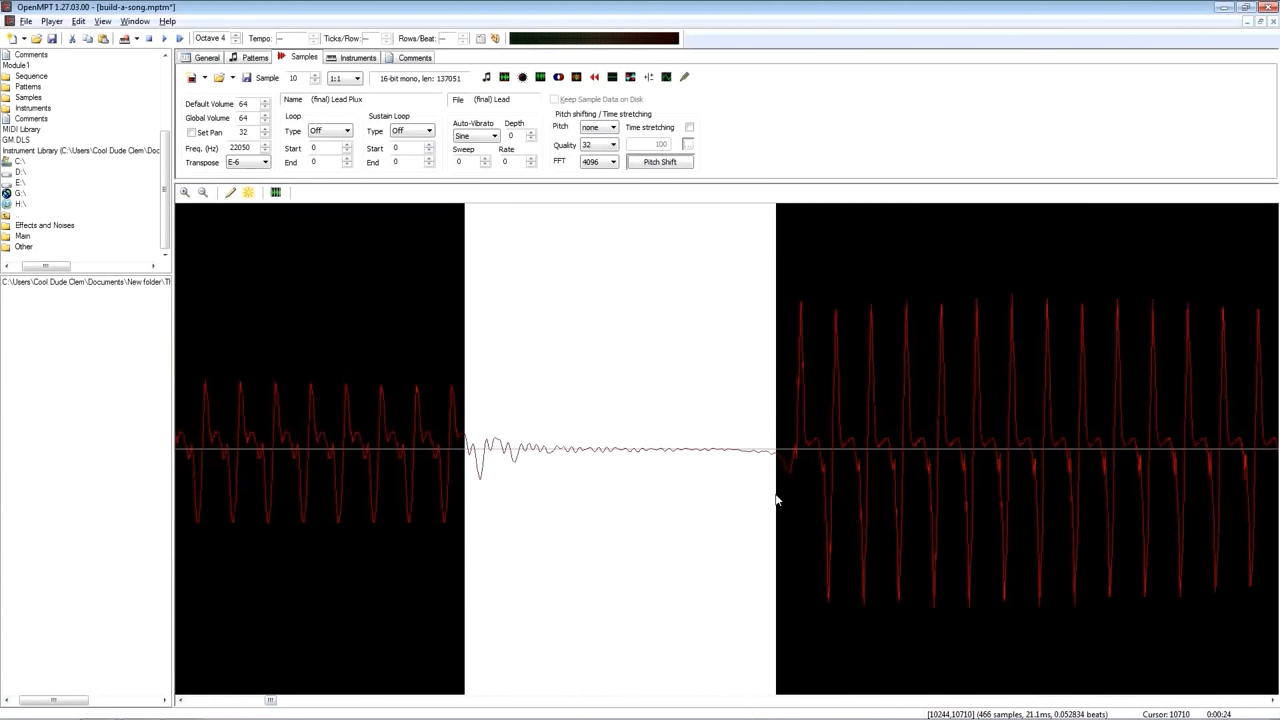
pyautogui.click(779, 500)
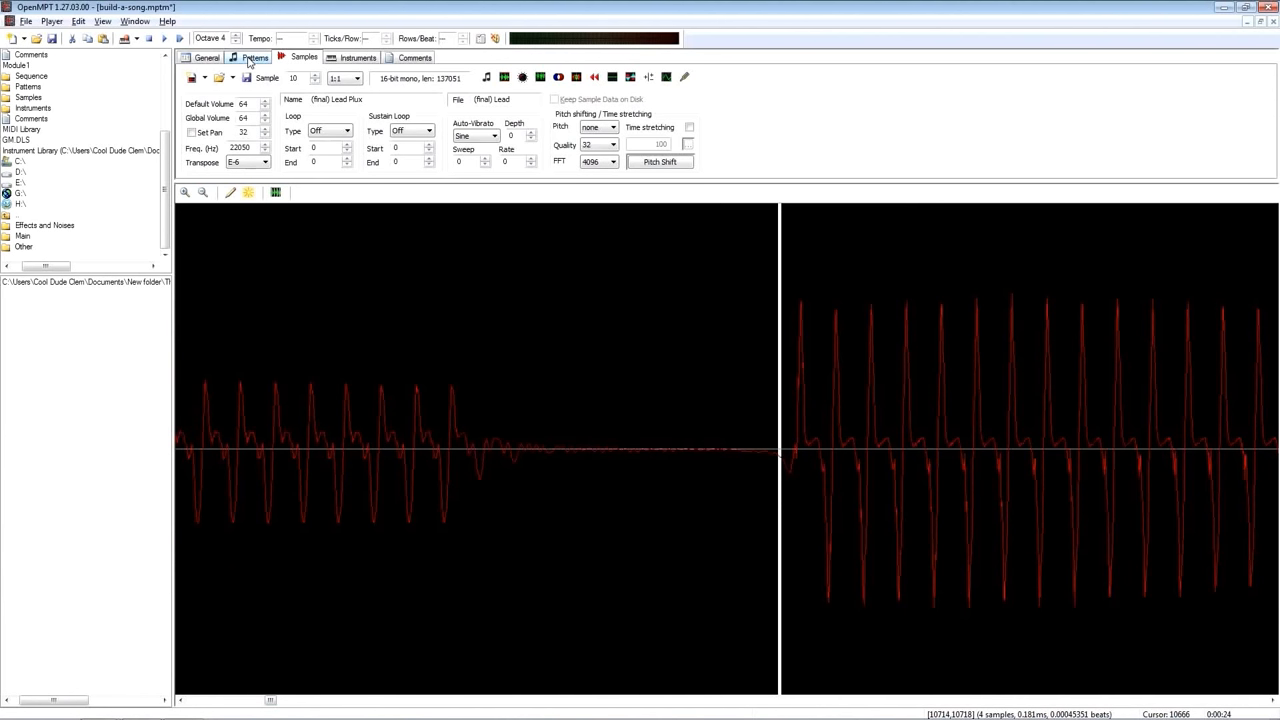
pyautogui.click(249, 60)
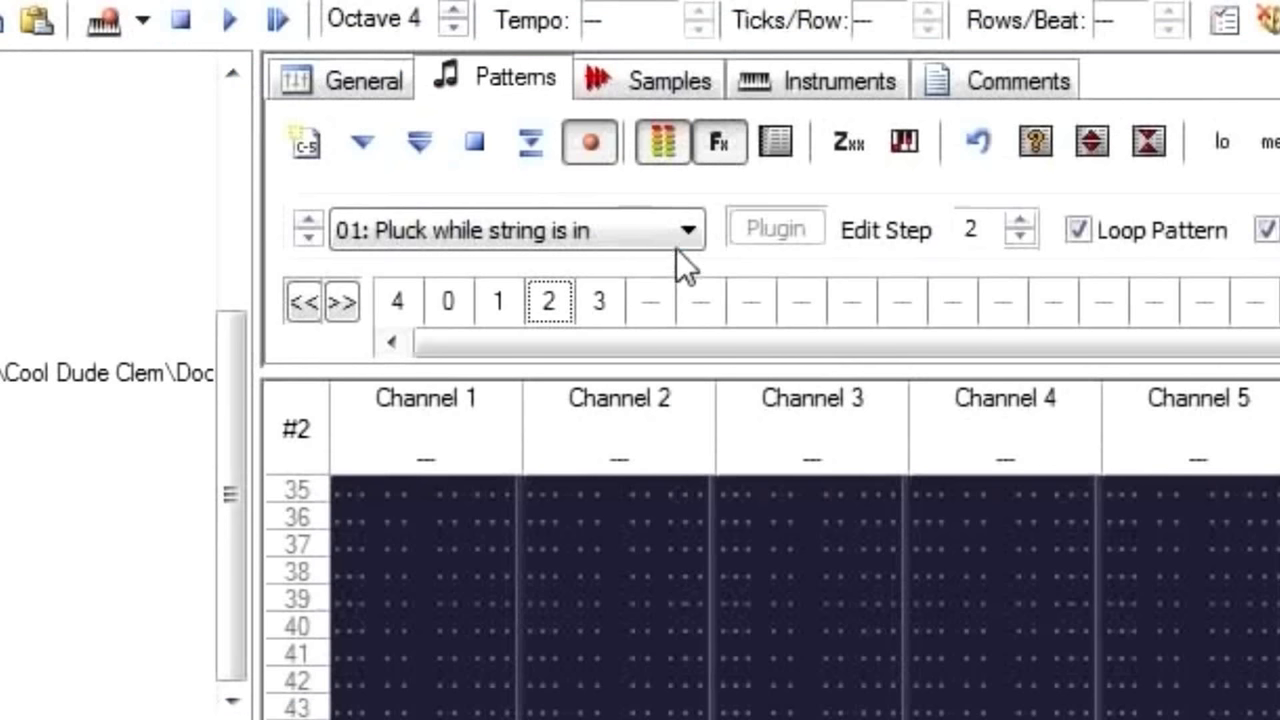
pyautogui.click(676, 248)
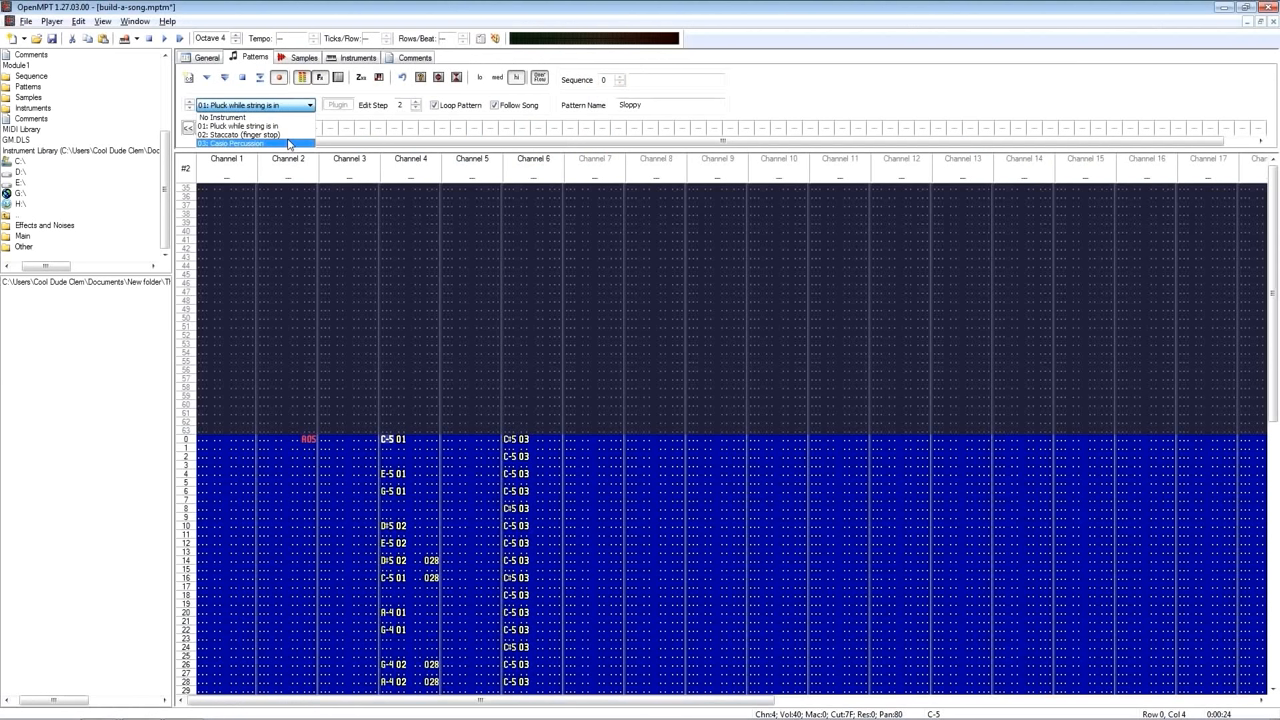
pyautogui.click(250, 126)
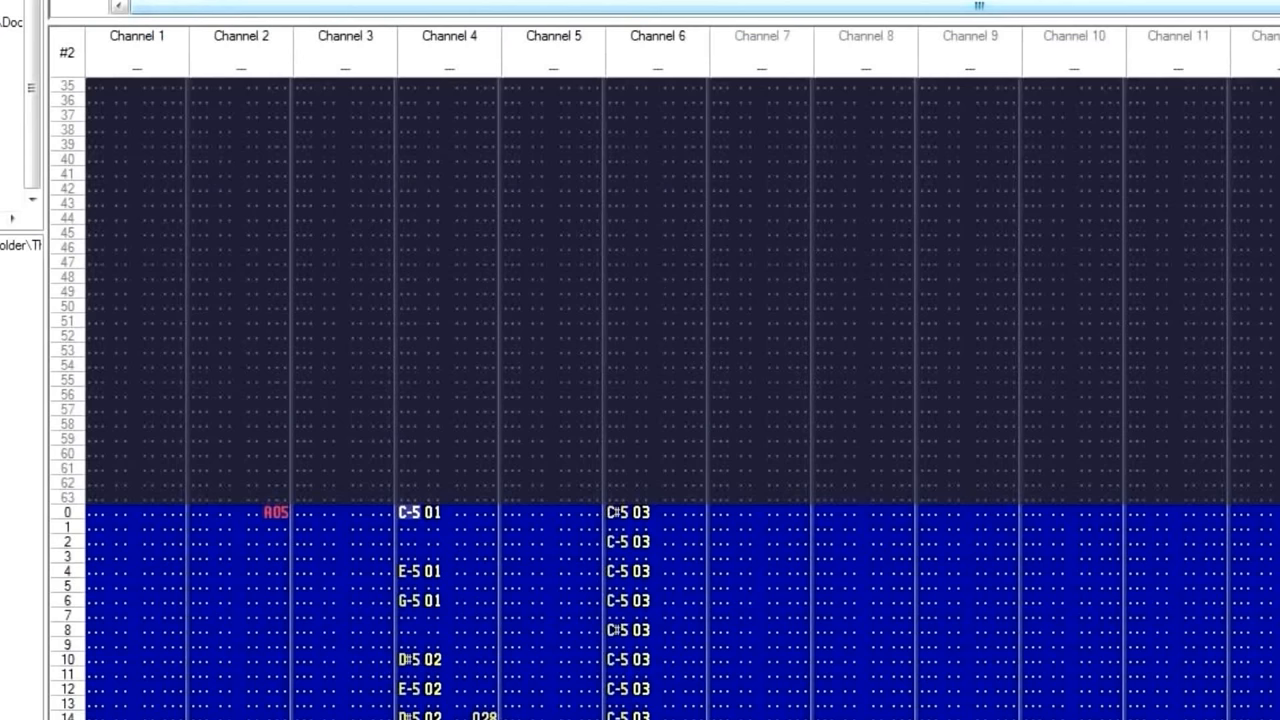
pyautogui.press('F6')
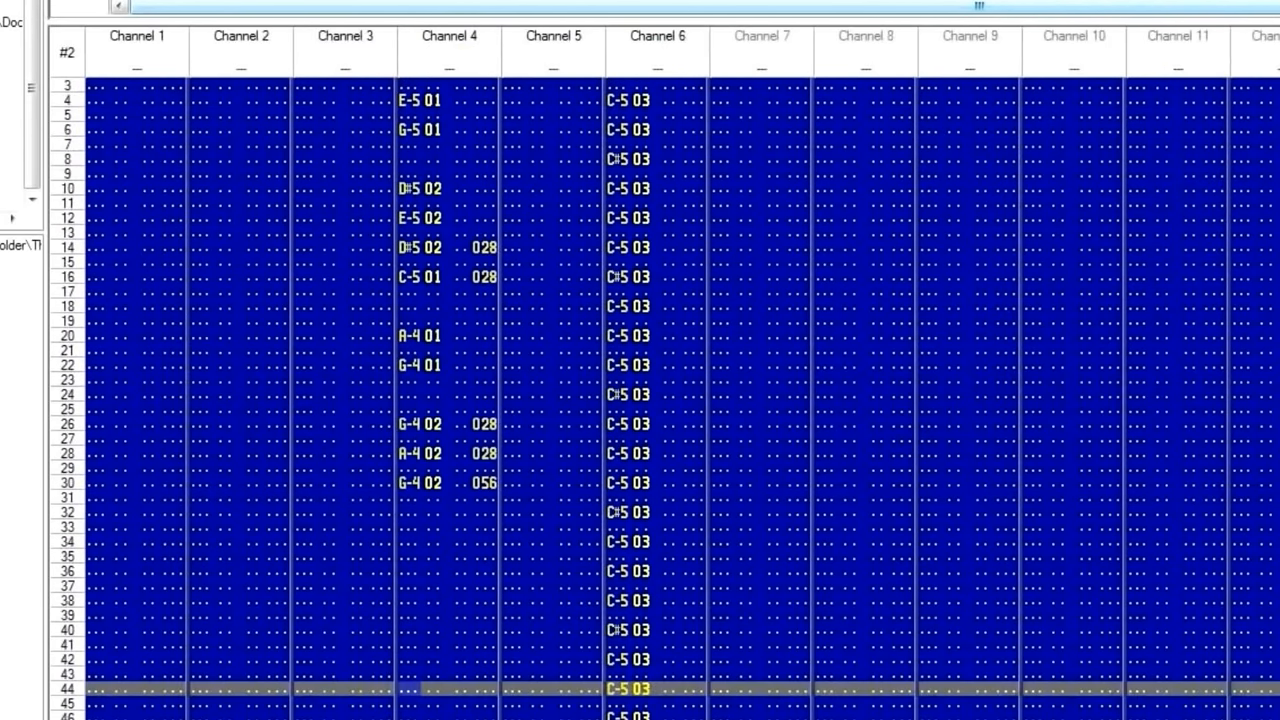
pyautogui.press('F8')
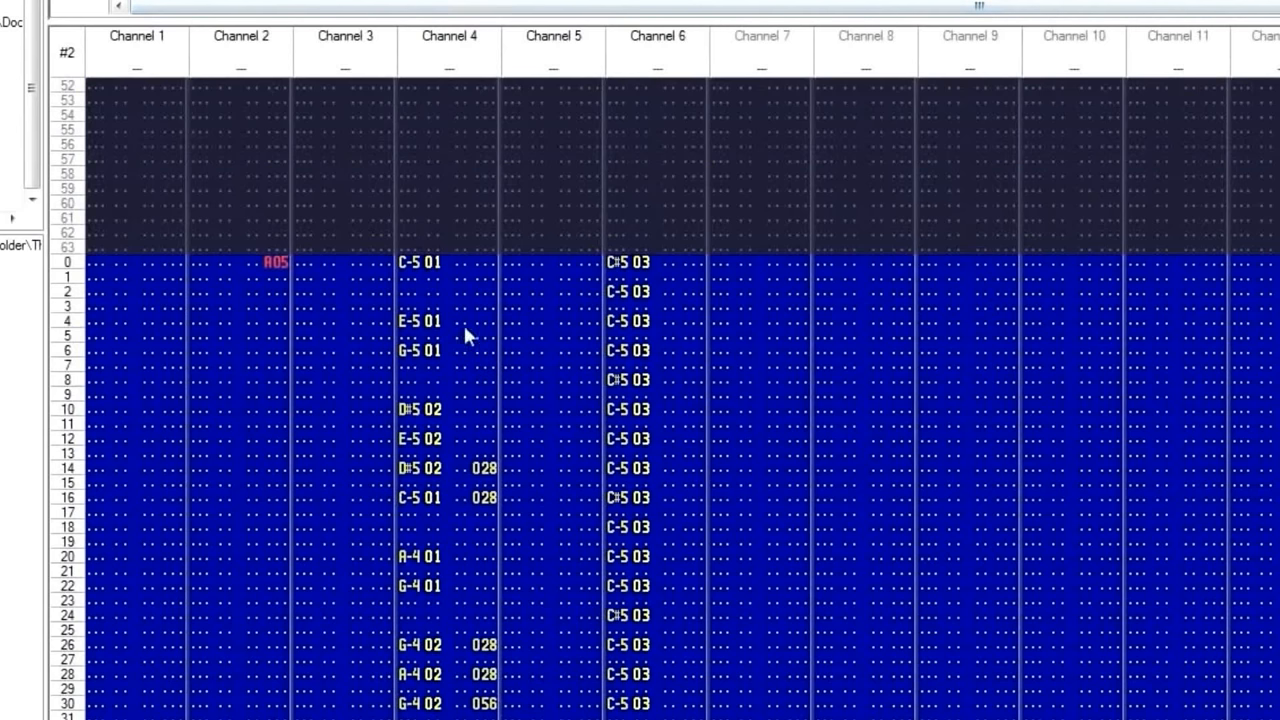
pyautogui.moveTo(400, 262); pyautogui.dragTo(464, 396)
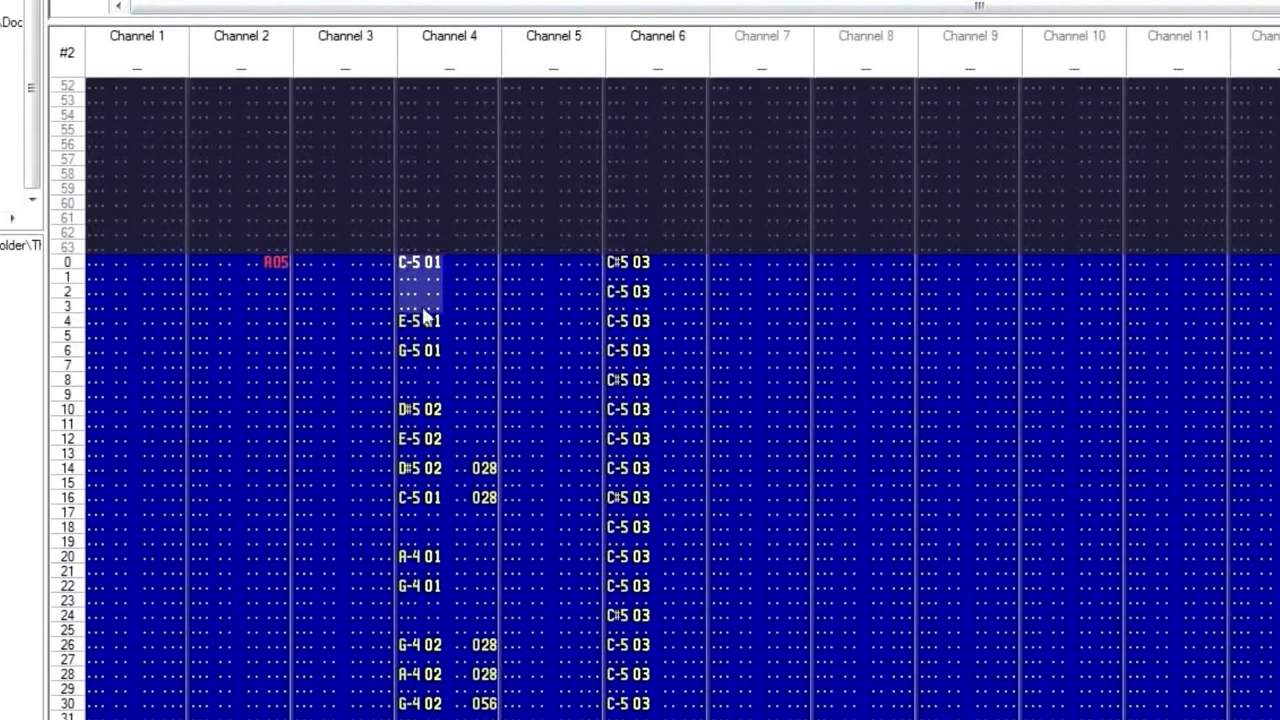
pyautogui.click(476, 381)
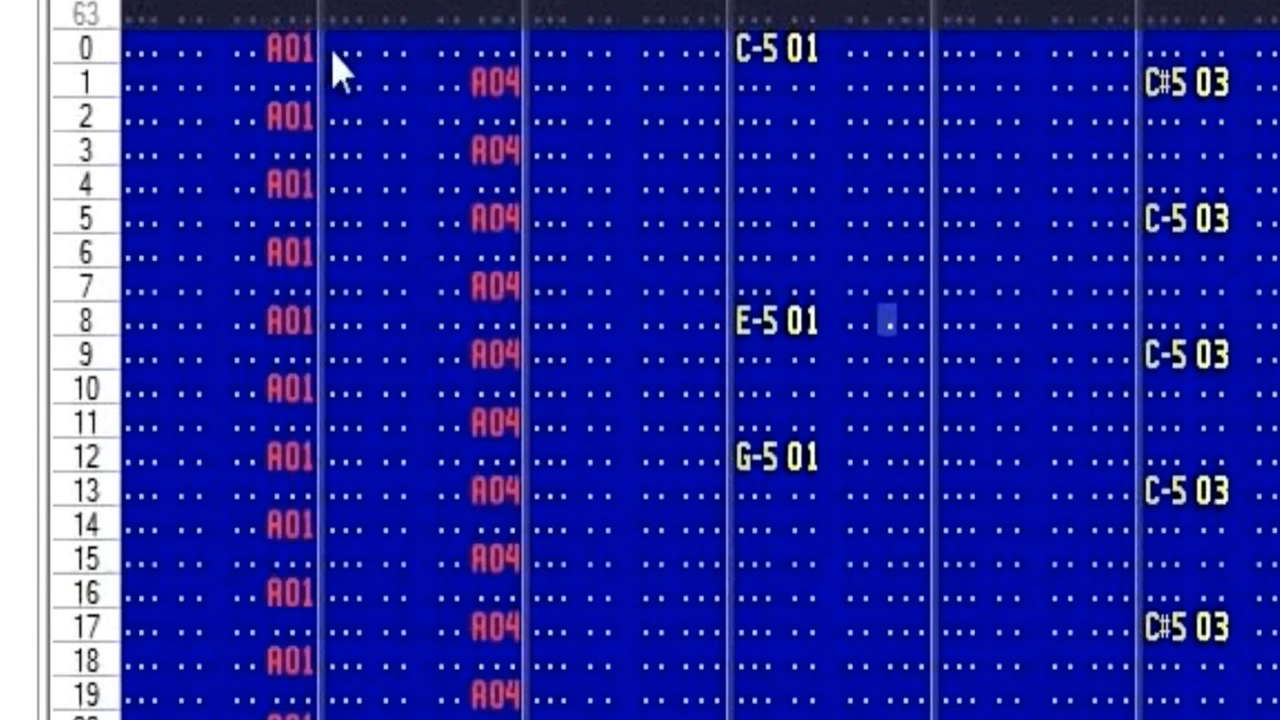
pyautogui.press('F7')
pyautogui.click(298, 50)
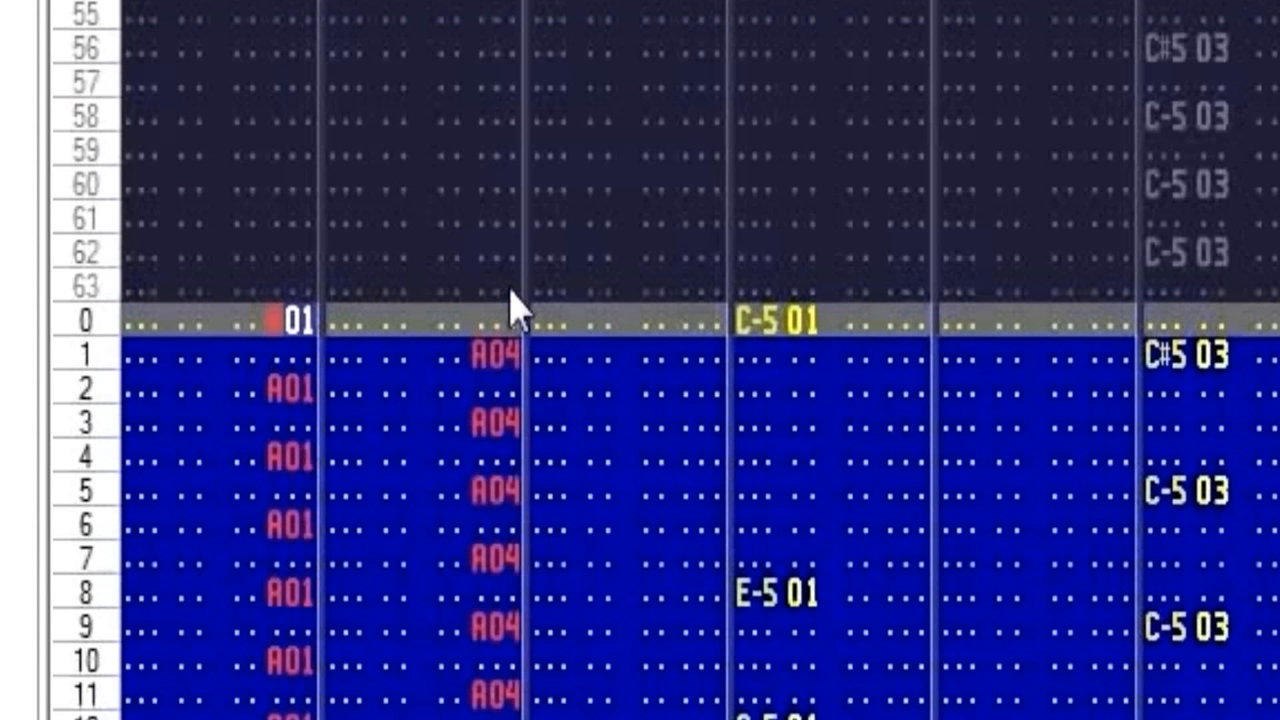
pyautogui.click(493, 352)
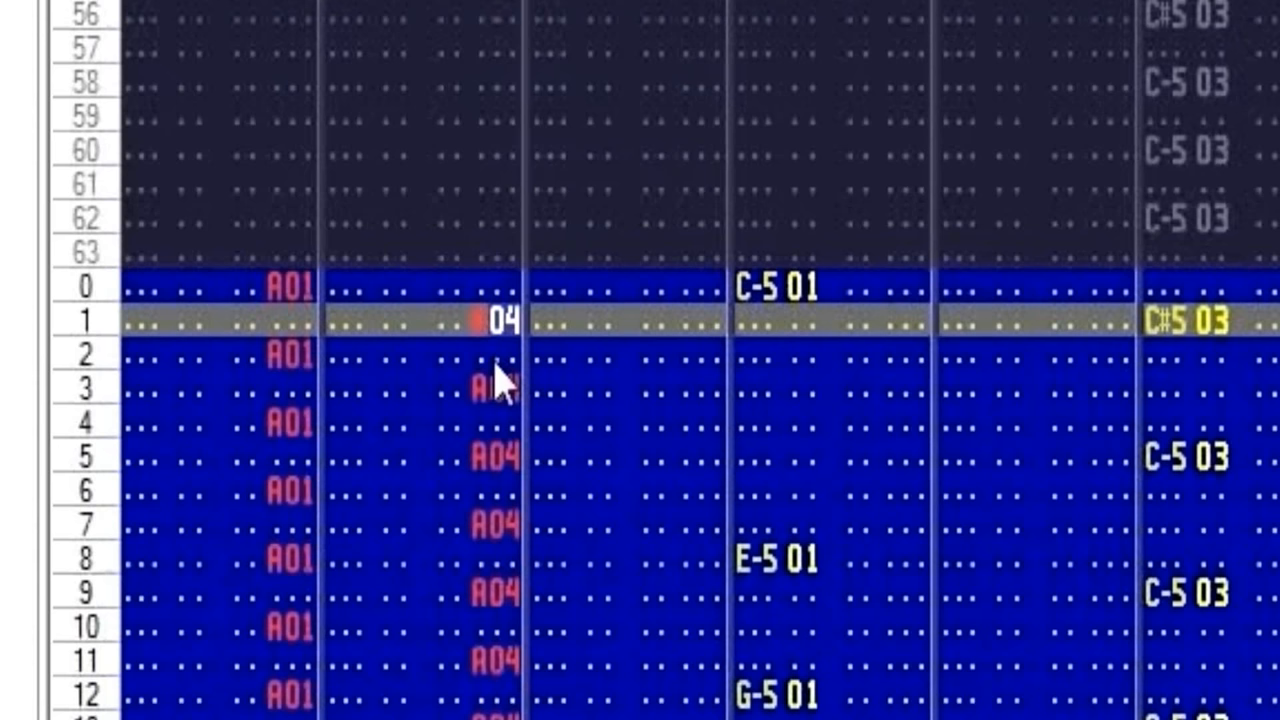
pyautogui.press('KP_Add')
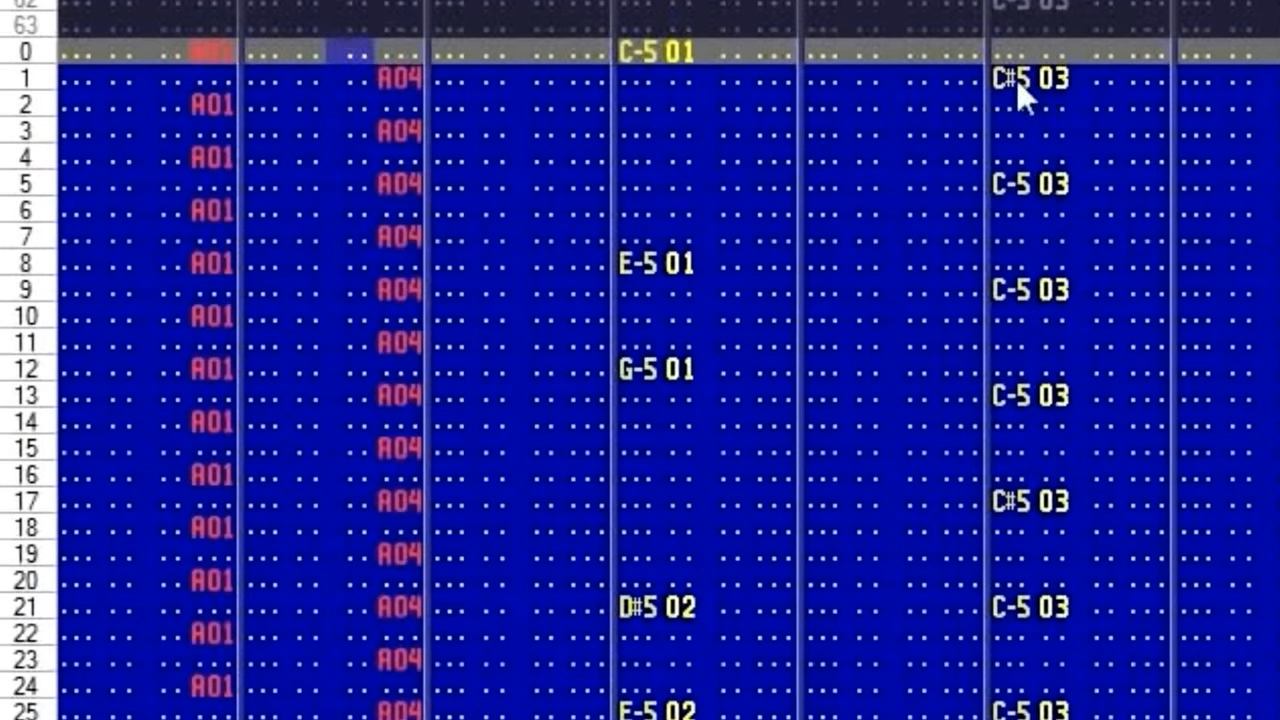
pyautogui.scroll(-4, 1016, 79)
pyautogui.scroll(-5, 1016, 79)
pyautogui.scroll(-7, 1016, 77)
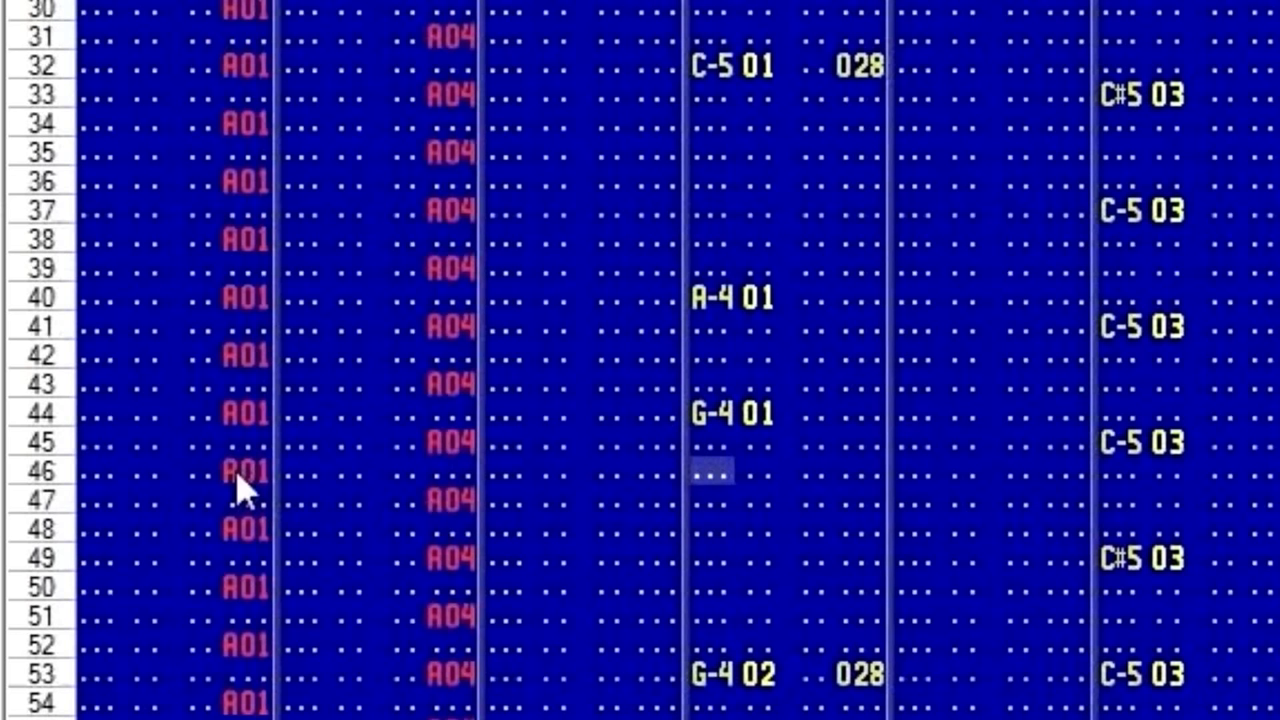
pyautogui.click(246, 397)
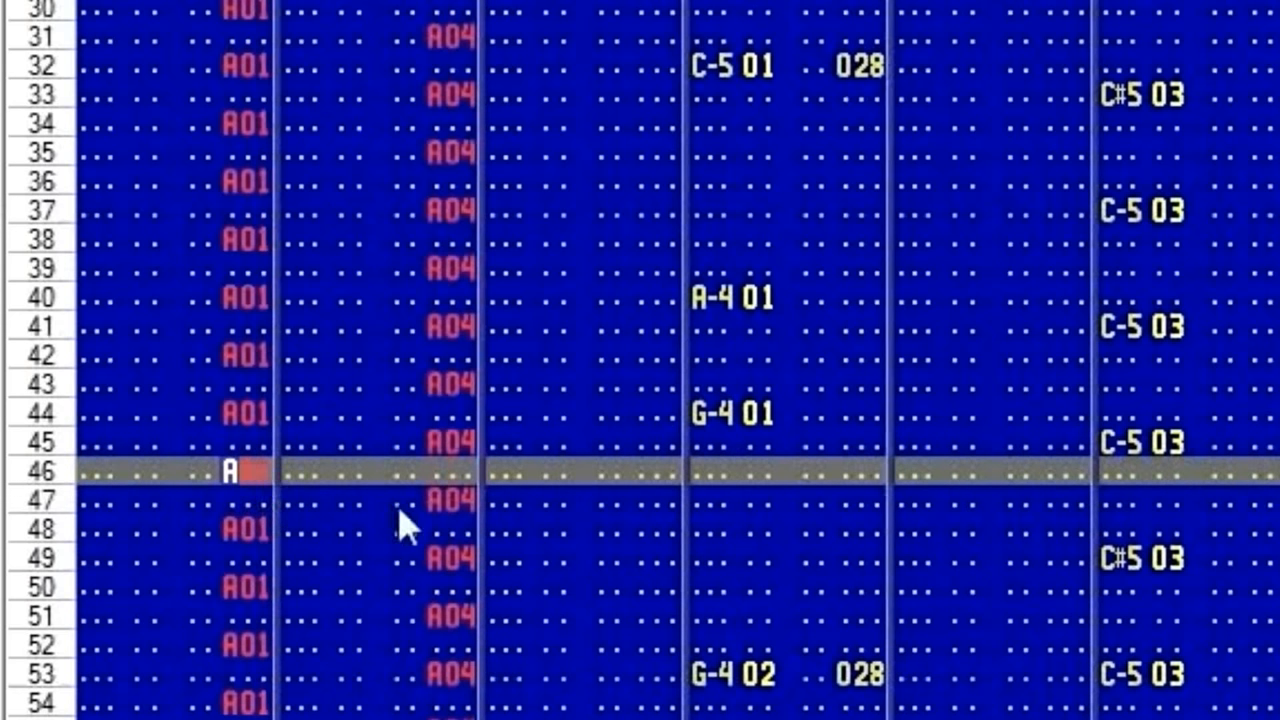
pyautogui.click(450, 506)
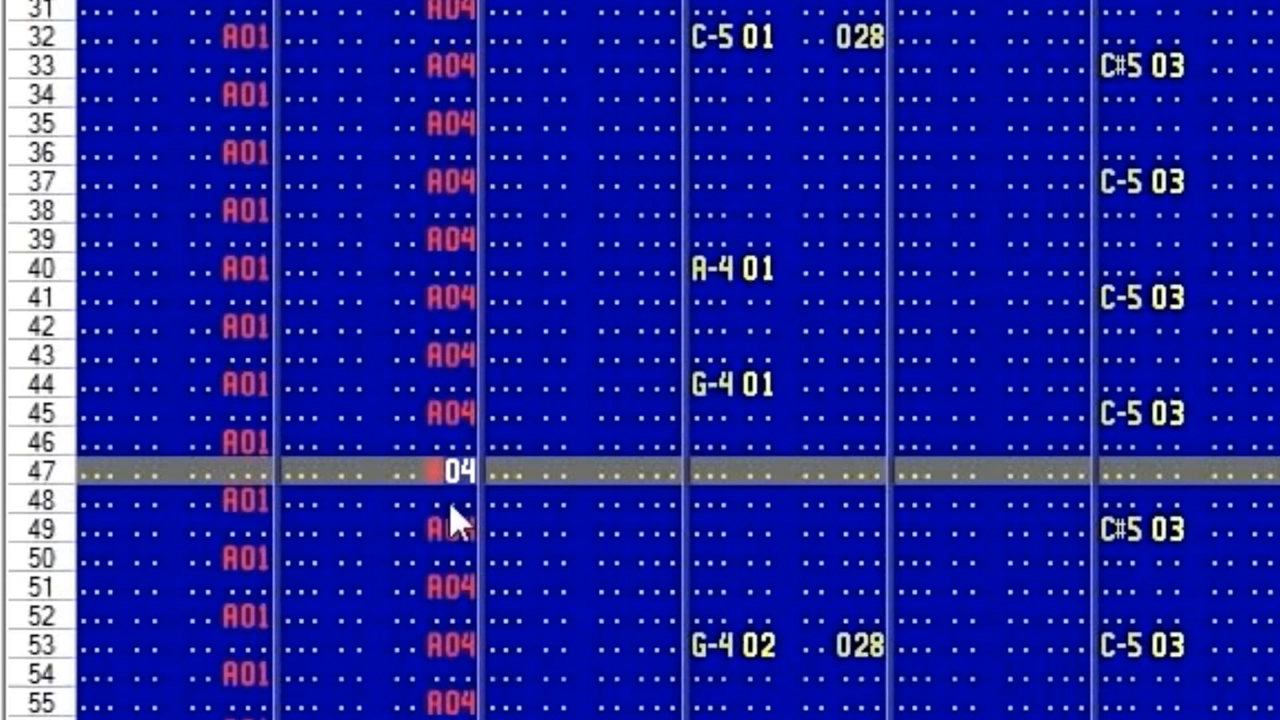
pyautogui.click(724, 530)
pyautogui.scroll(2, 729, 455)
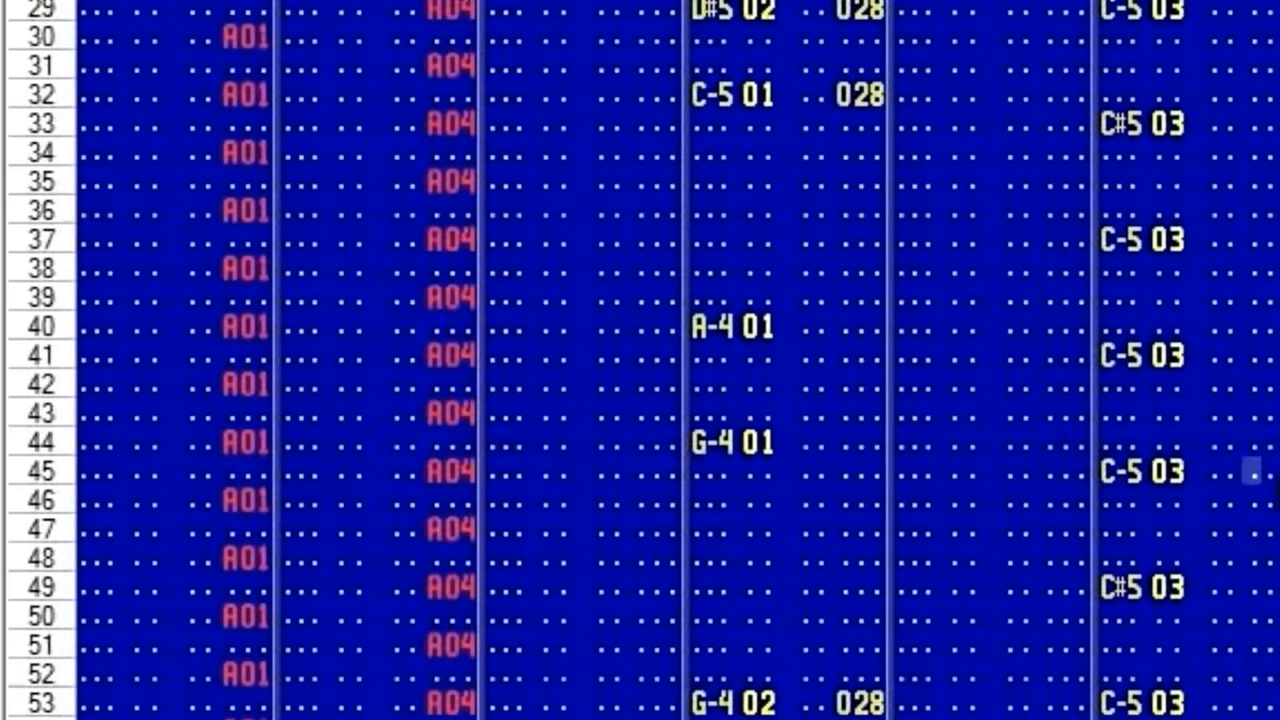
pyautogui.moveTo(80, 472)
pyautogui.mouseDown()
pyautogui.moveTo(237, 485)
pyautogui.moveTo(143, 485)
pyautogui.mouseUp()
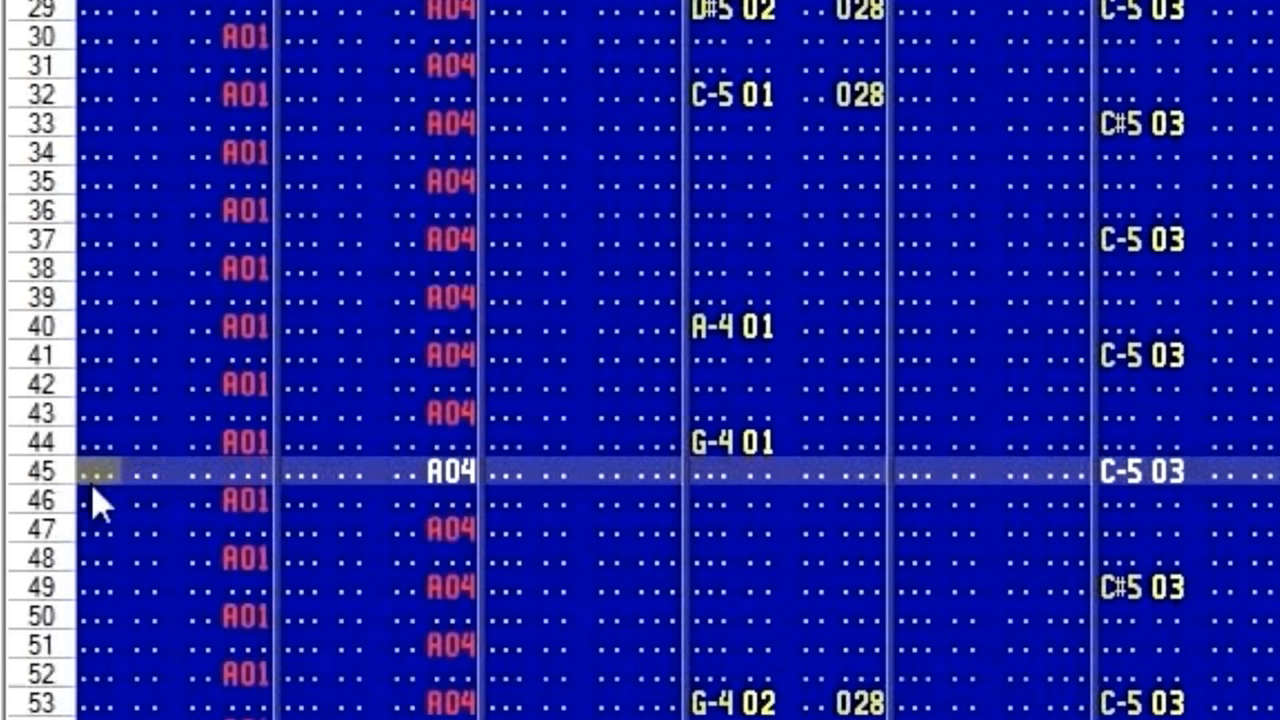
pyautogui.keyDown('shift'); pyautogui.click(1256, 466); pyautogui.keyUp('shift')
pyautogui.moveTo(1256, 462); pyautogui.dragTo(135, 448)
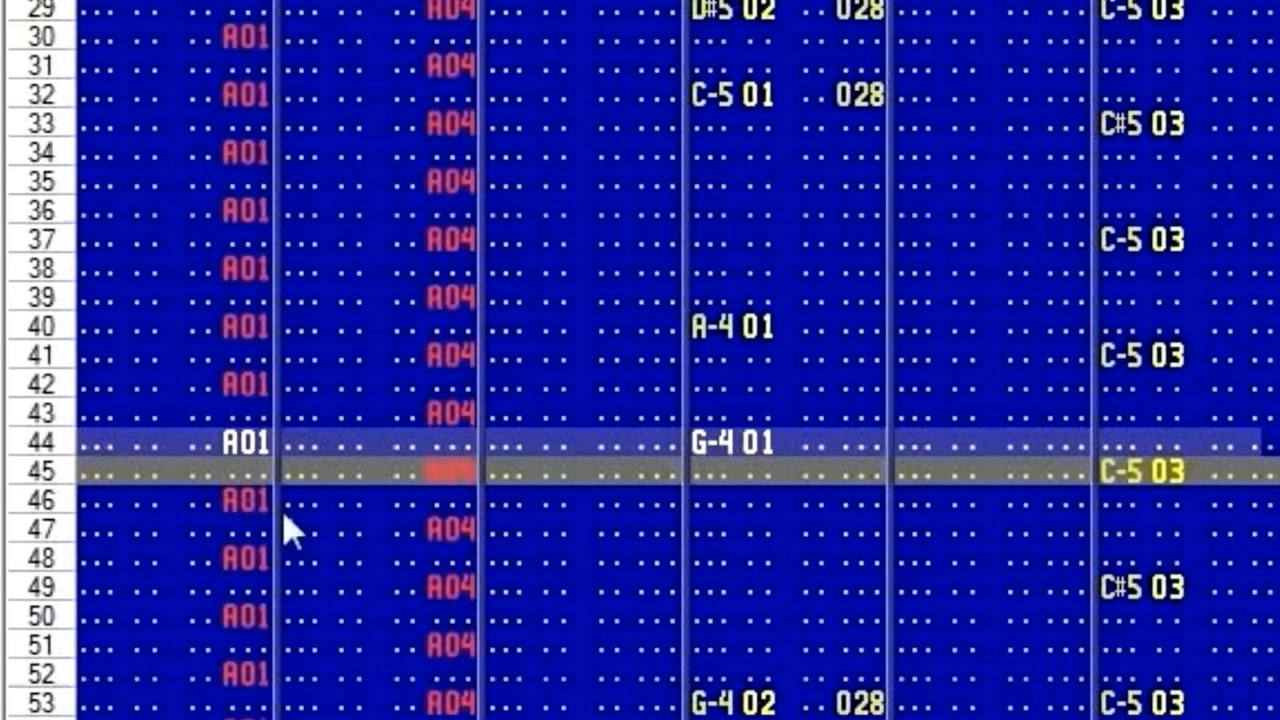
pyautogui.click(912, 533)
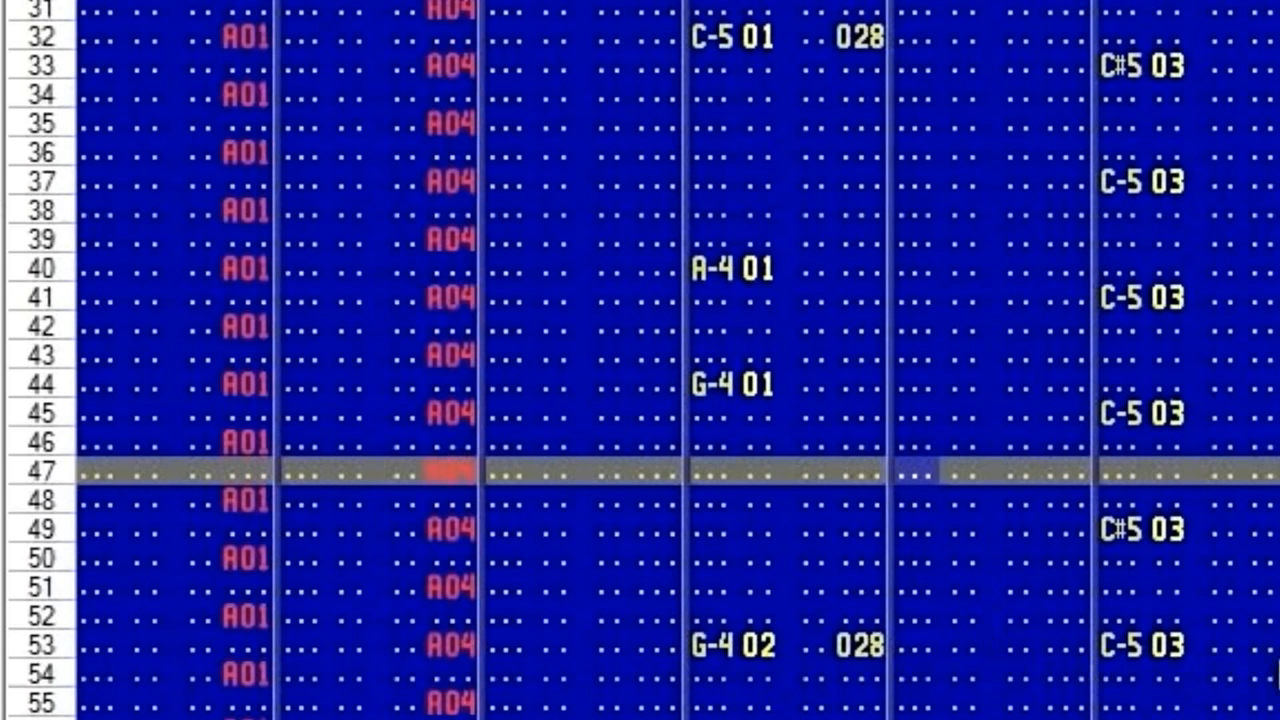
pyautogui.click(1248, 650)
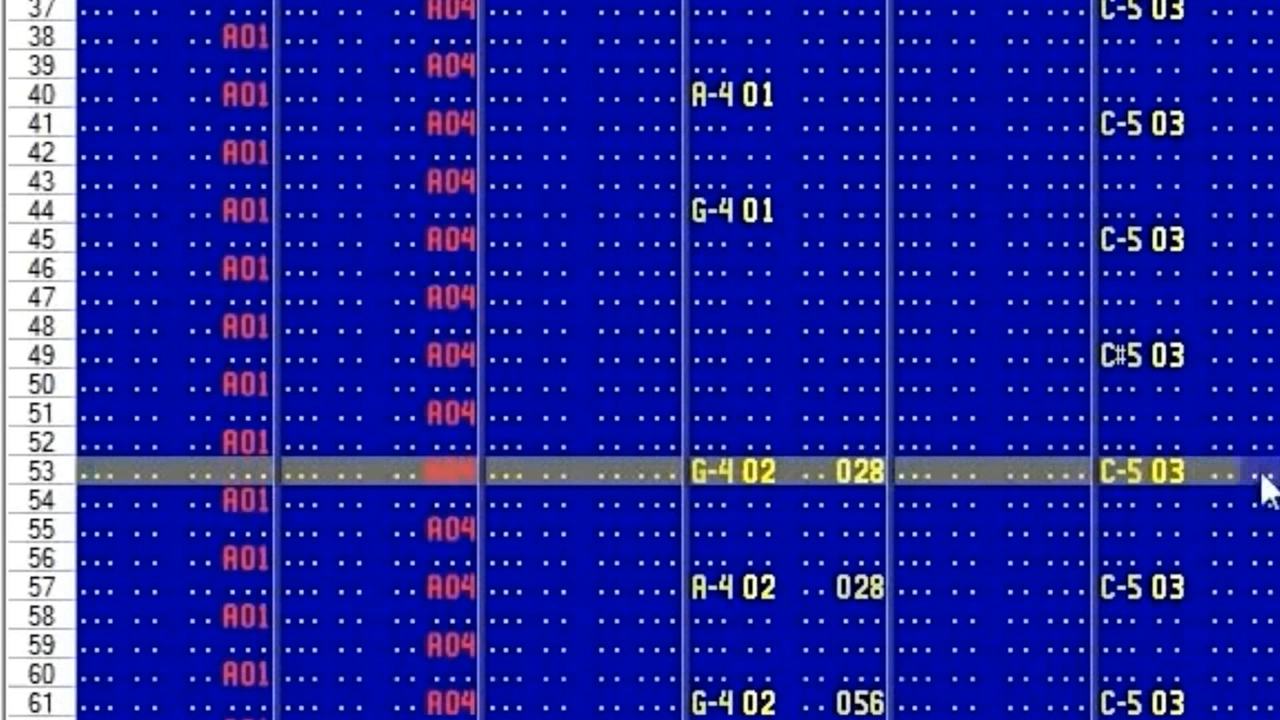
pyautogui.moveTo(1248, 482); pyautogui.dragTo(177, 471)
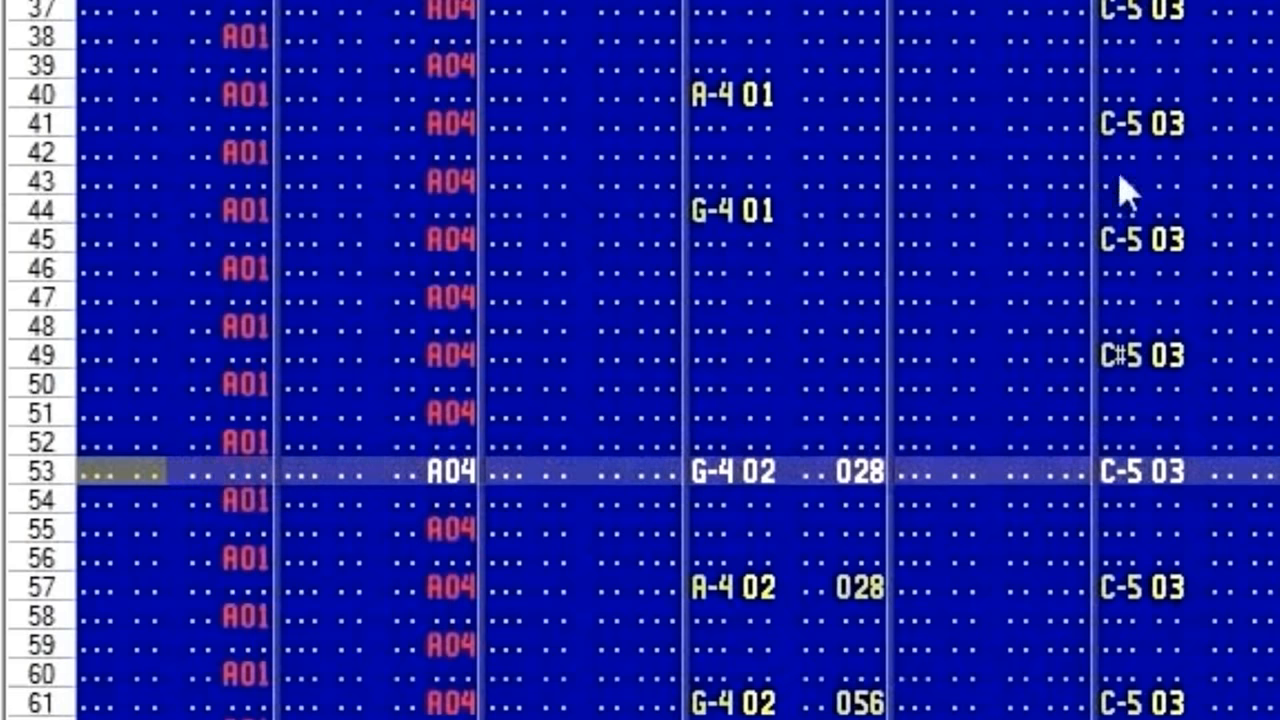
pyautogui.moveTo(1155, 215); pyautogui.dragTo(177, 205)
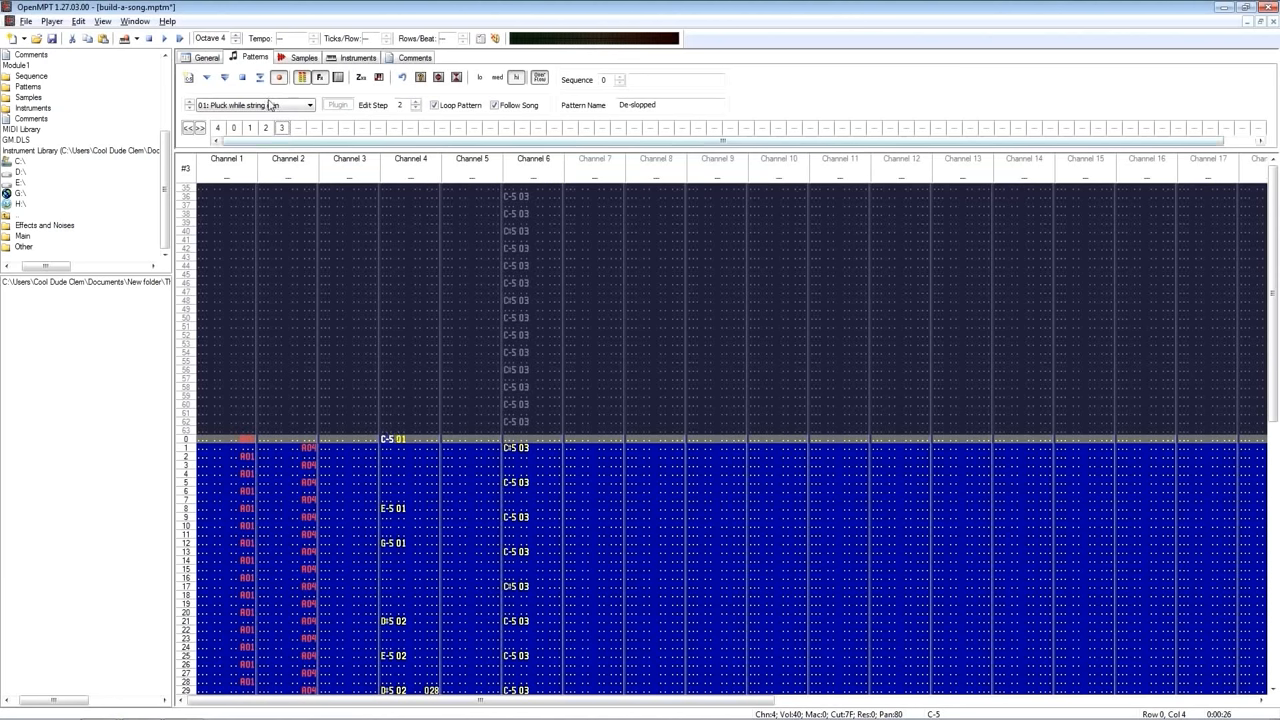
# Step: Play the strumming pattern and restart it from the top
pyautogui.click(227, 79)
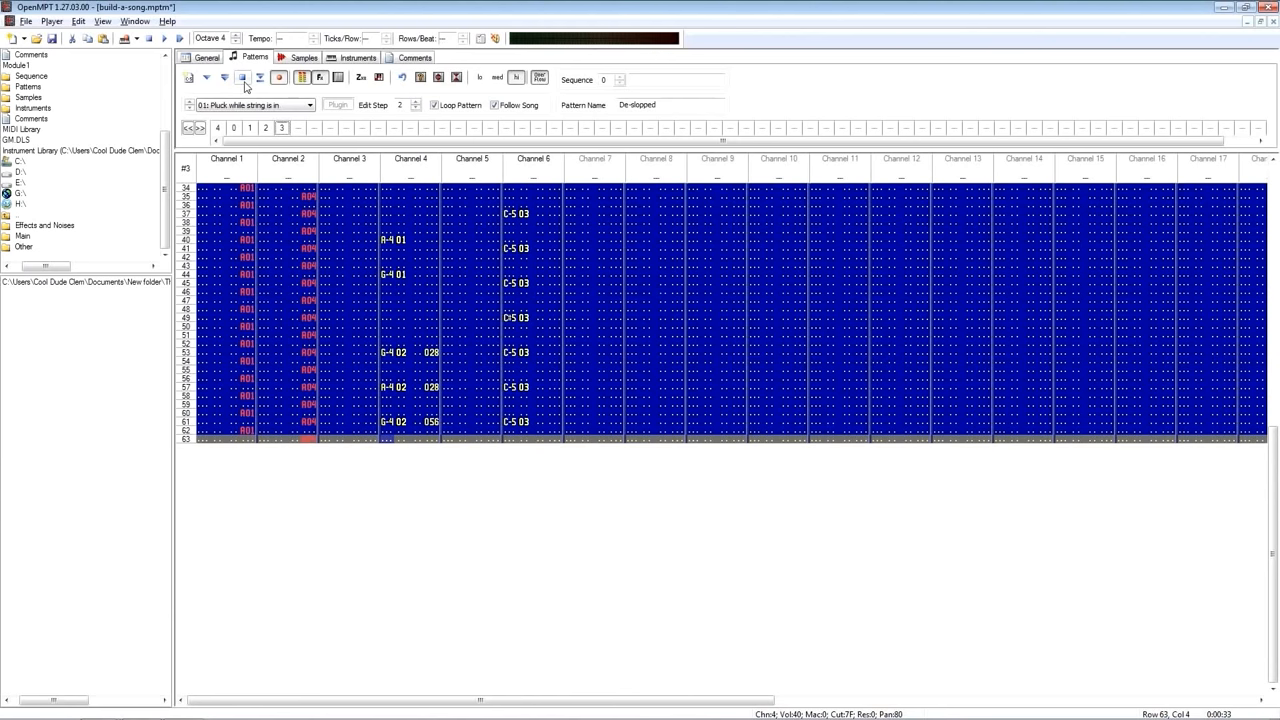
pyautogui.click(244, 82)
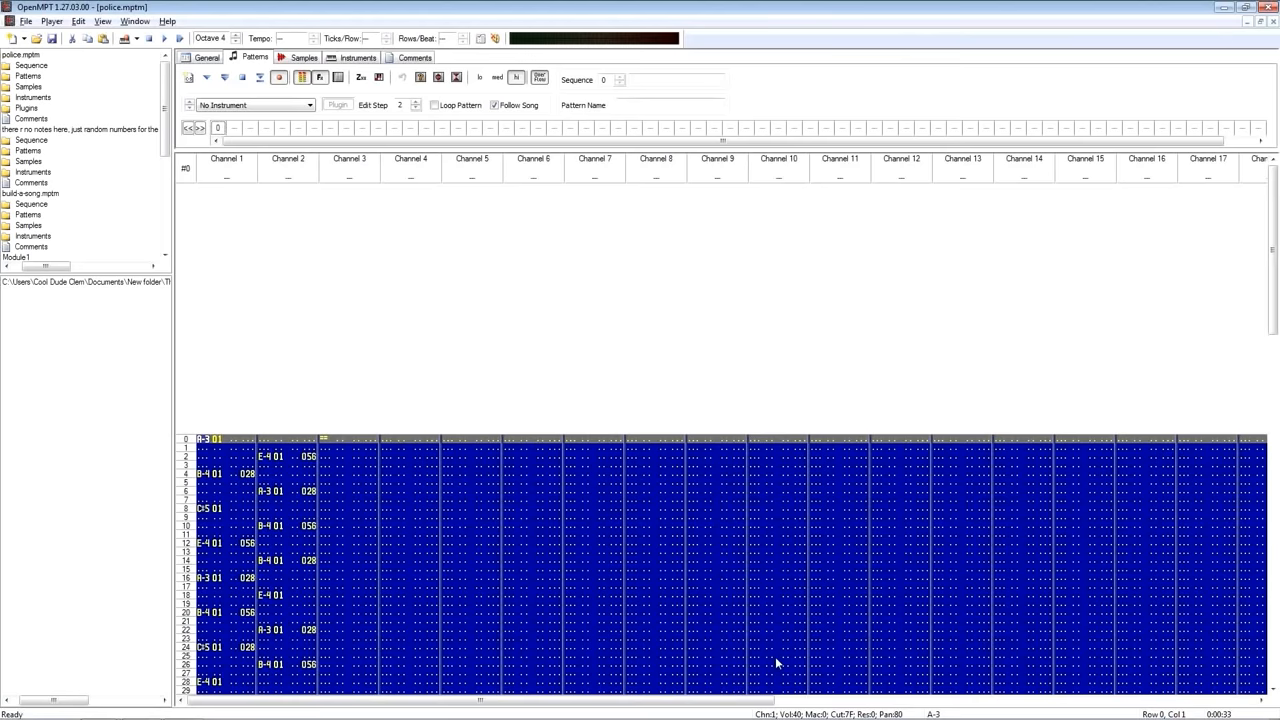
# Step: Play the picked guitar line, play the D#5 row 31 alone, and choose 01: Muted (Boogex)
pyautogui.click(226, 78)
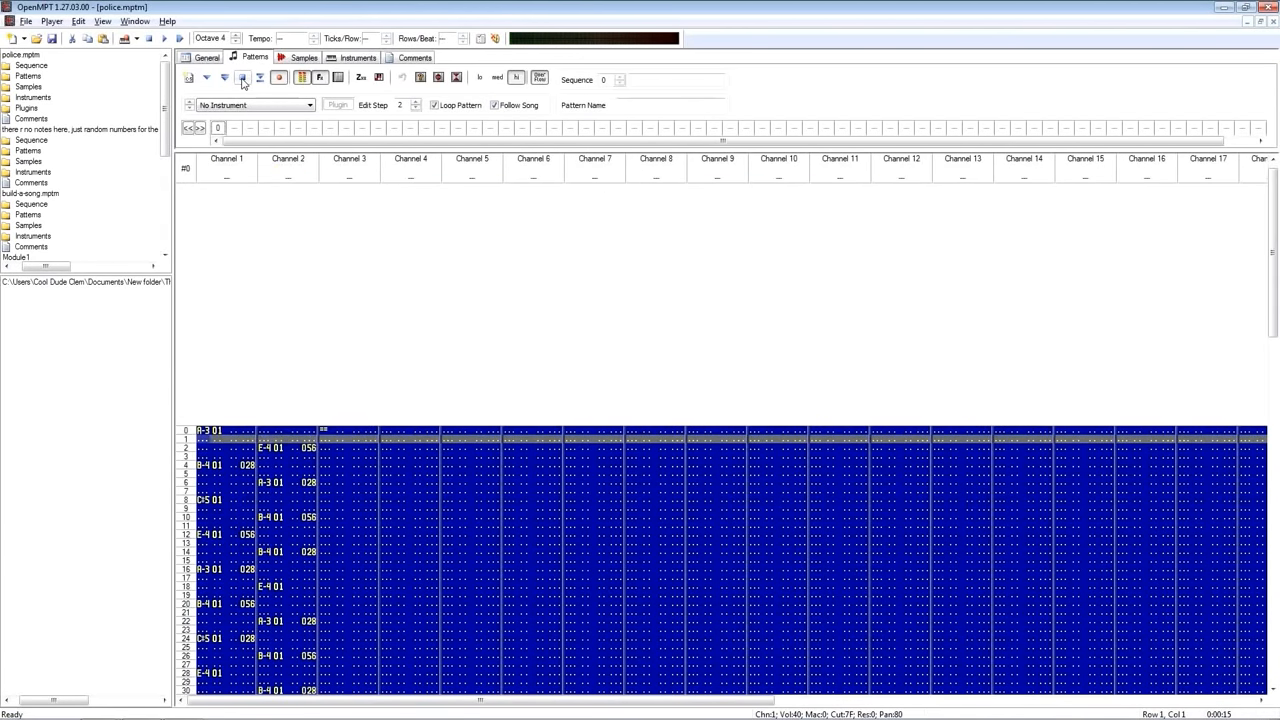
pyautogui.scroll(-5, 284, 370)
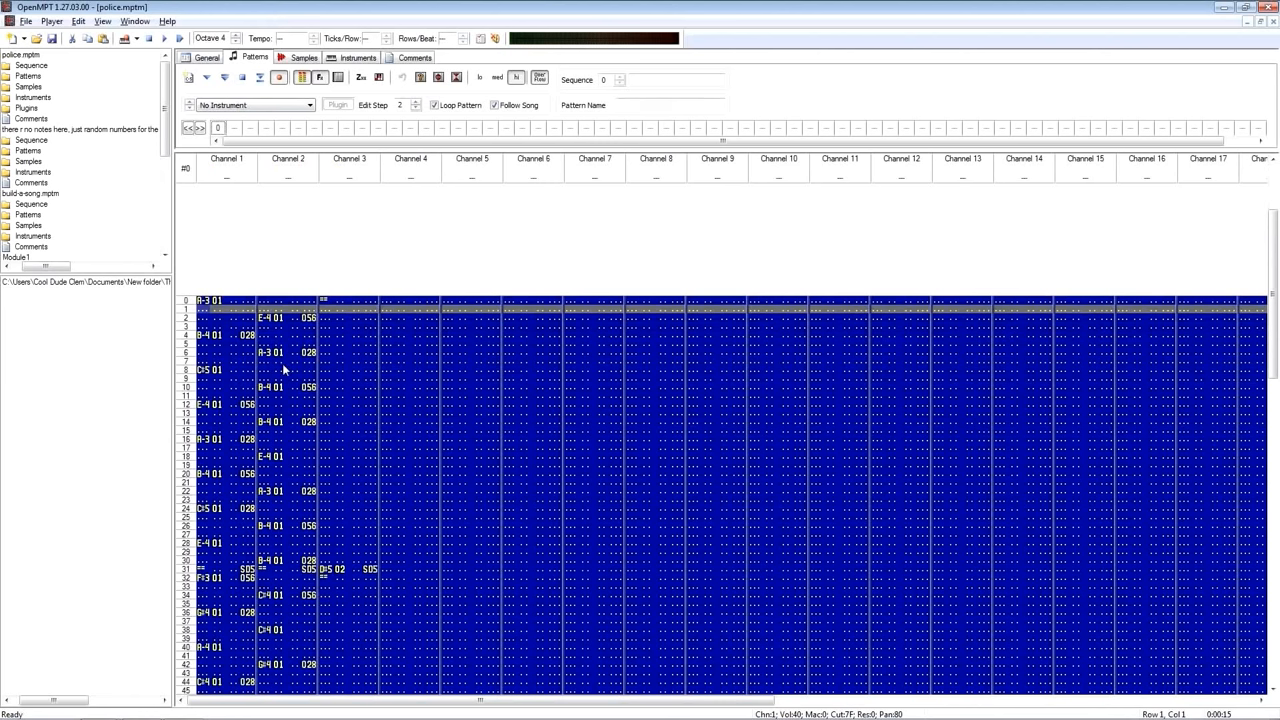
pyautogui.click(326, 570)
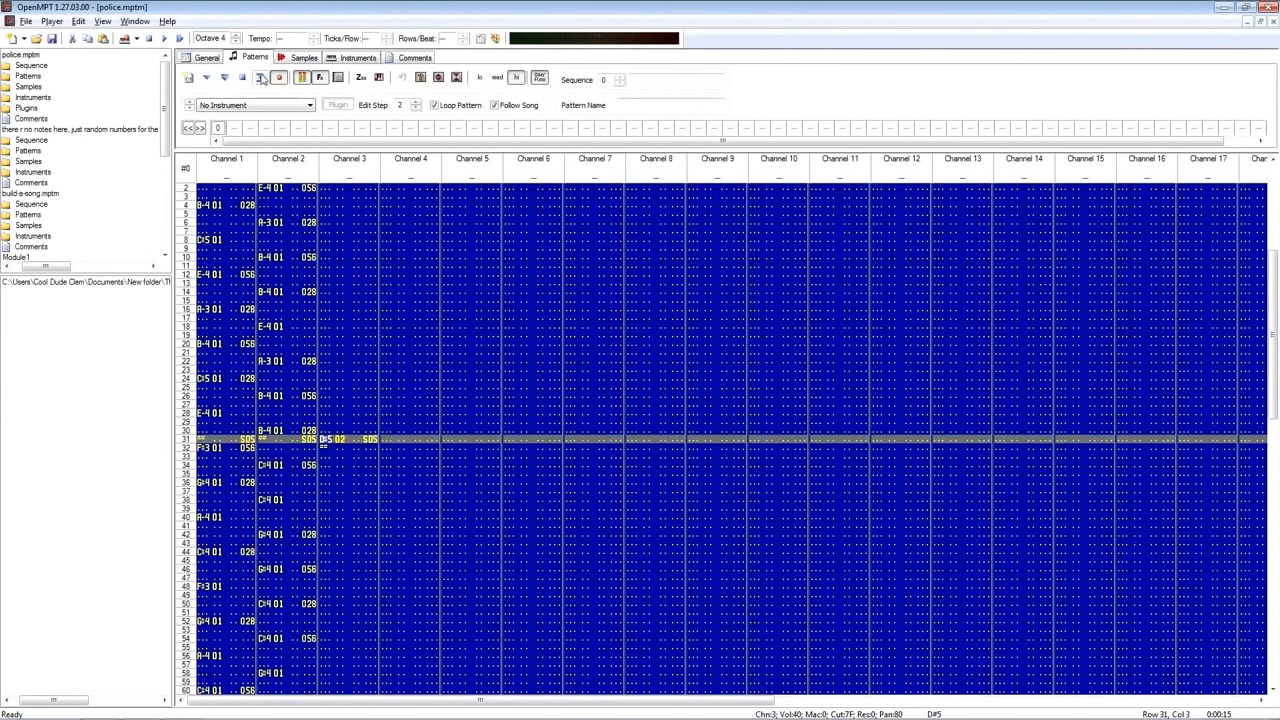
pyautogui.click(260, 78)
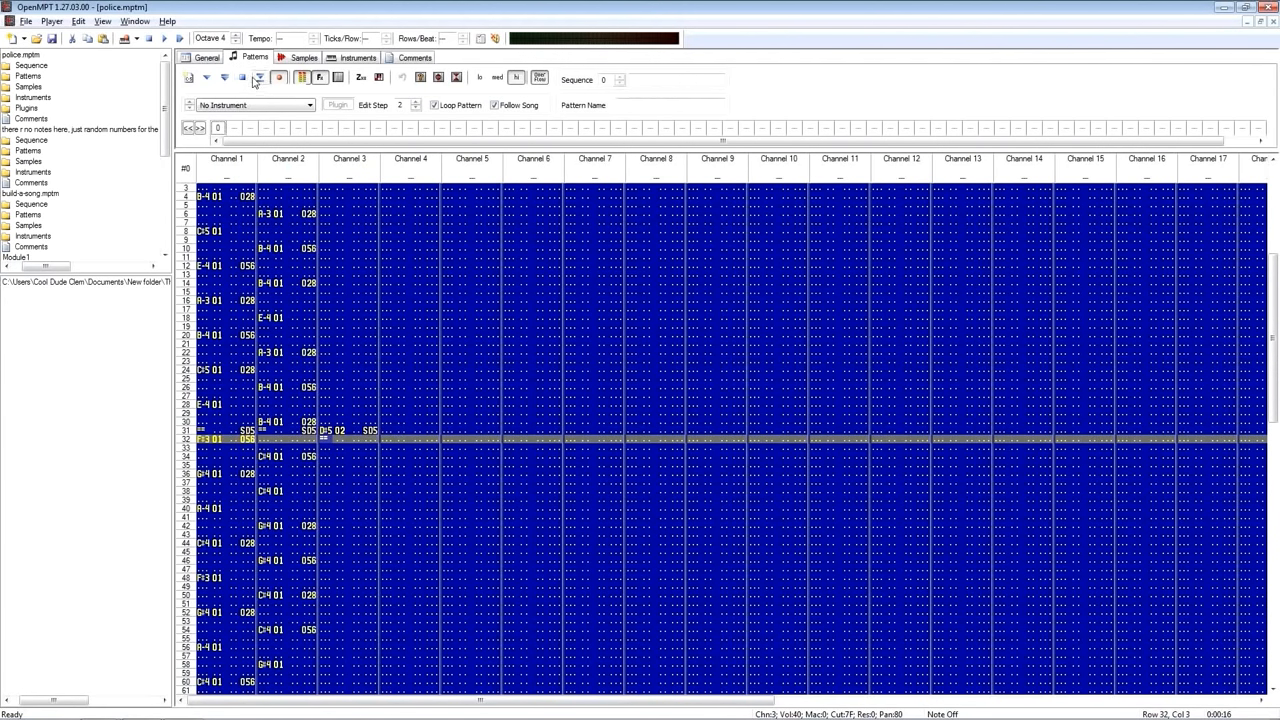
pyautogui.click(265, 105)
pyautogui.click(268, 127)
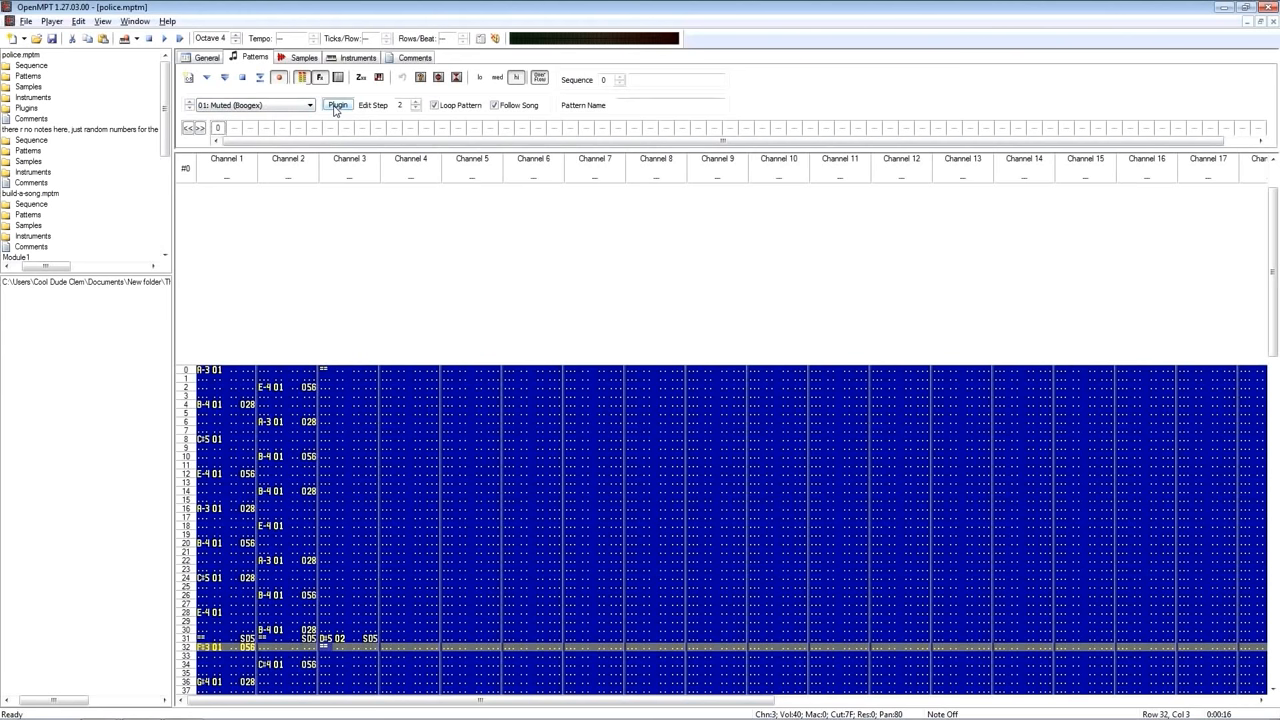
# Step: Bypass the Boogex amp in FX 01, play the tune dry, then re-enable the amp
pyautogui.click(337, 105)
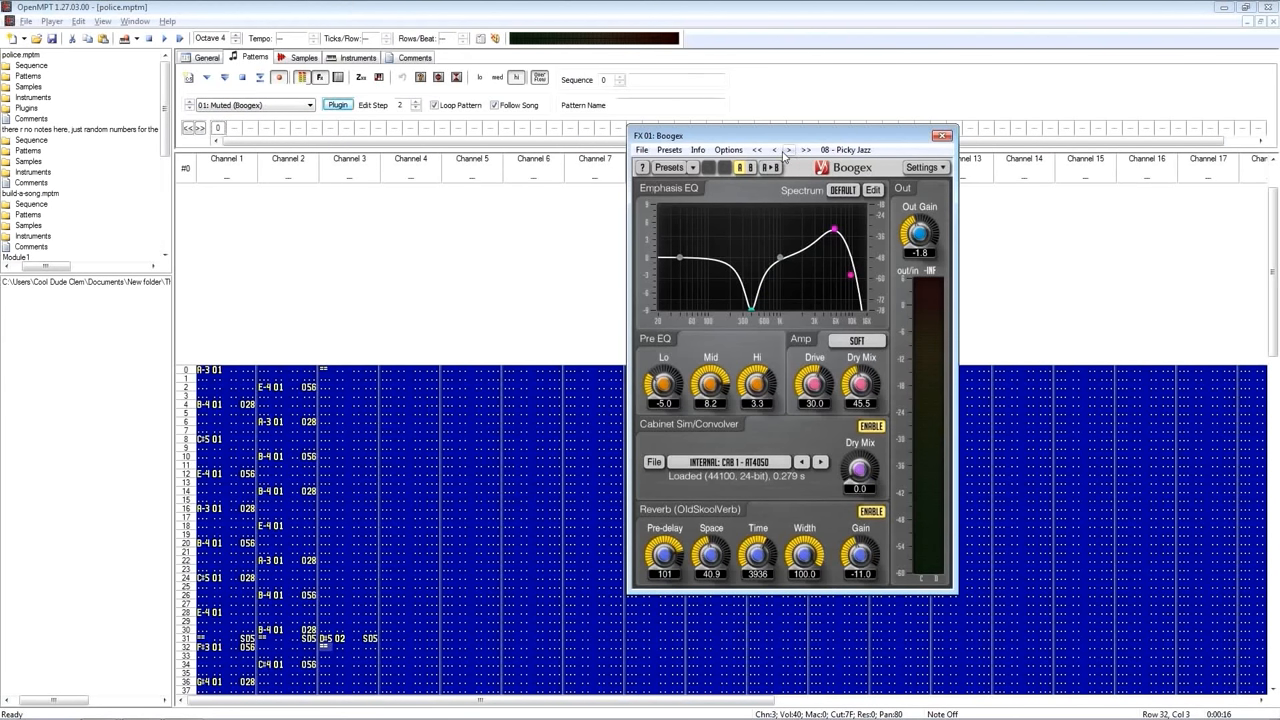
pyautogui.click(728, 150)
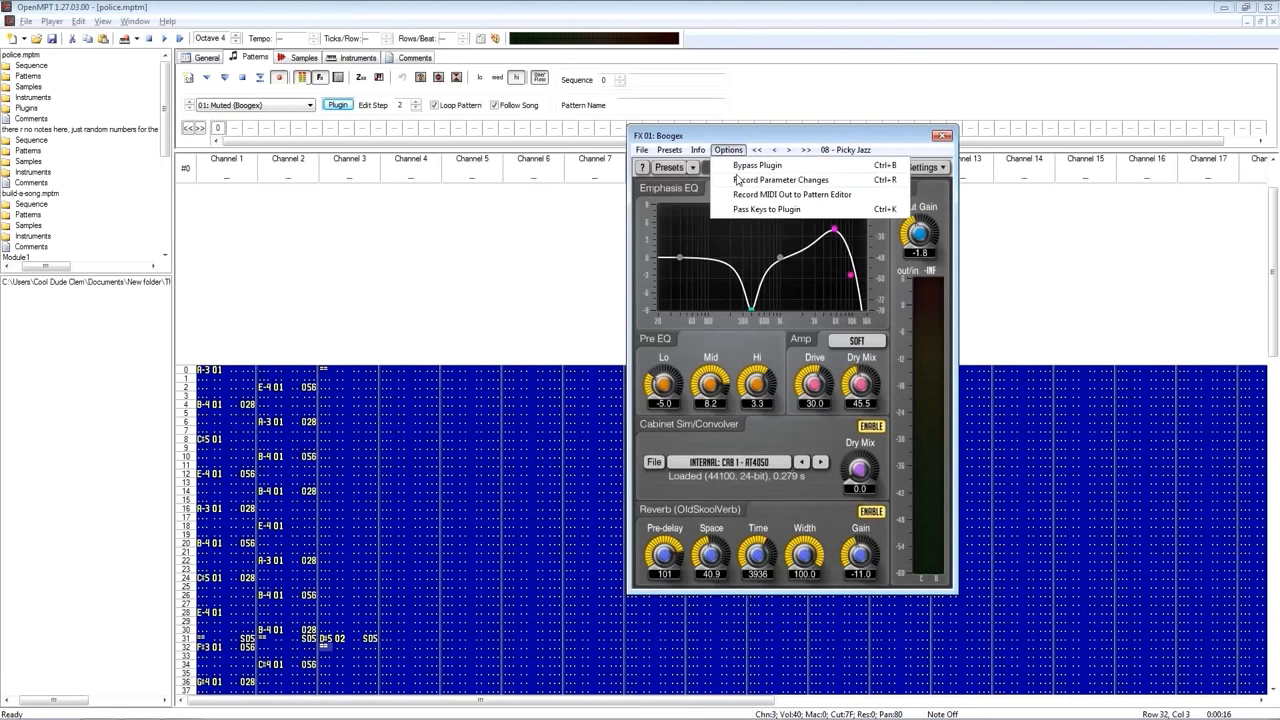
pyautogui.click(737, 168)
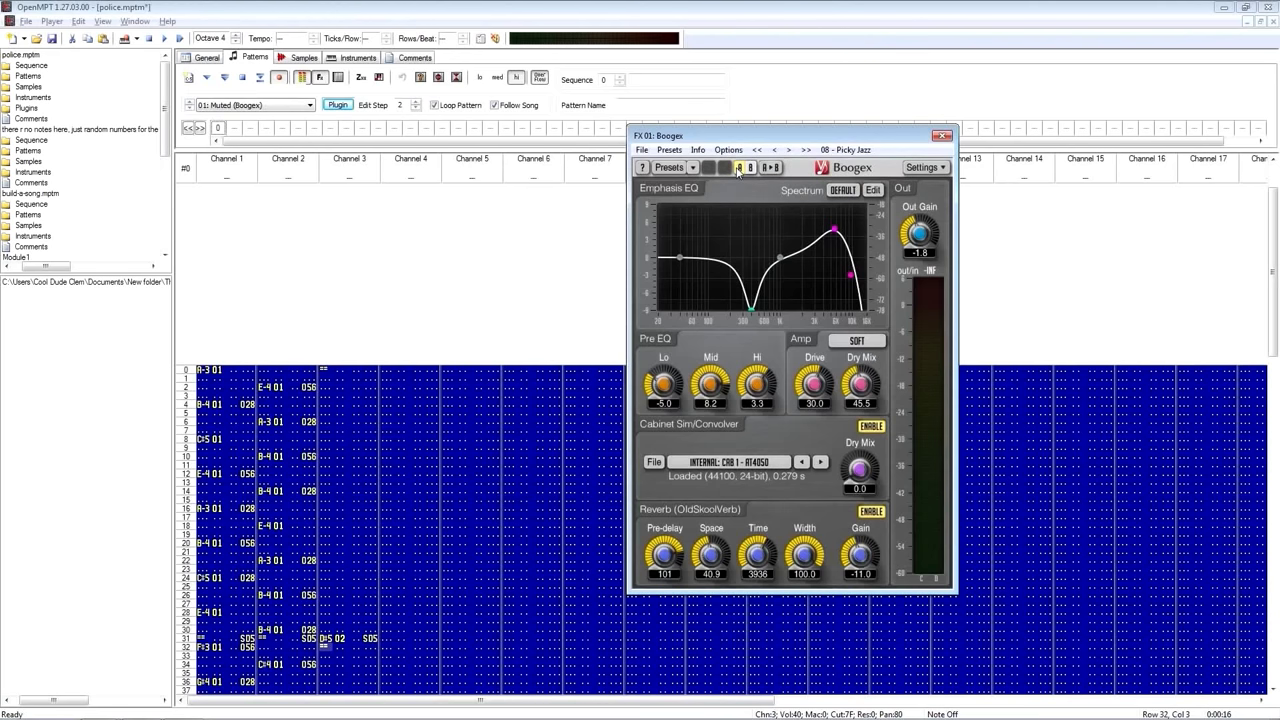
pyautogui.click(179, 39)
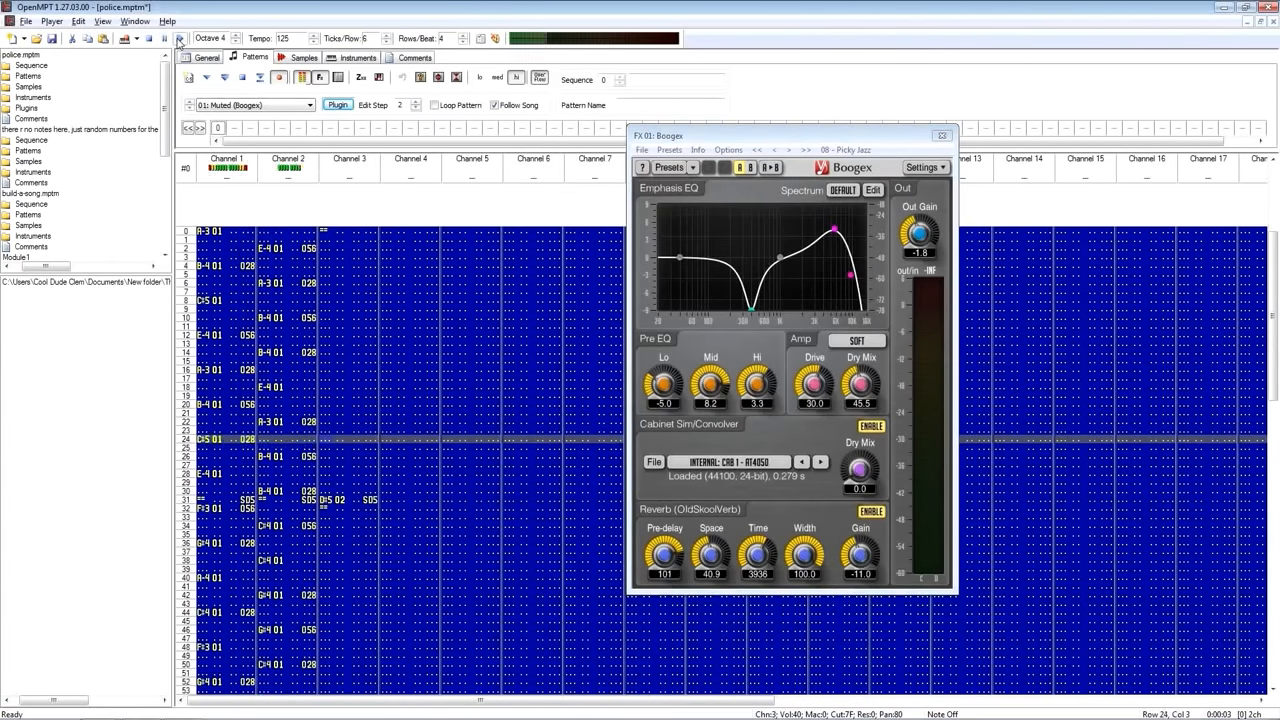
pyautogui.click(729, 150)
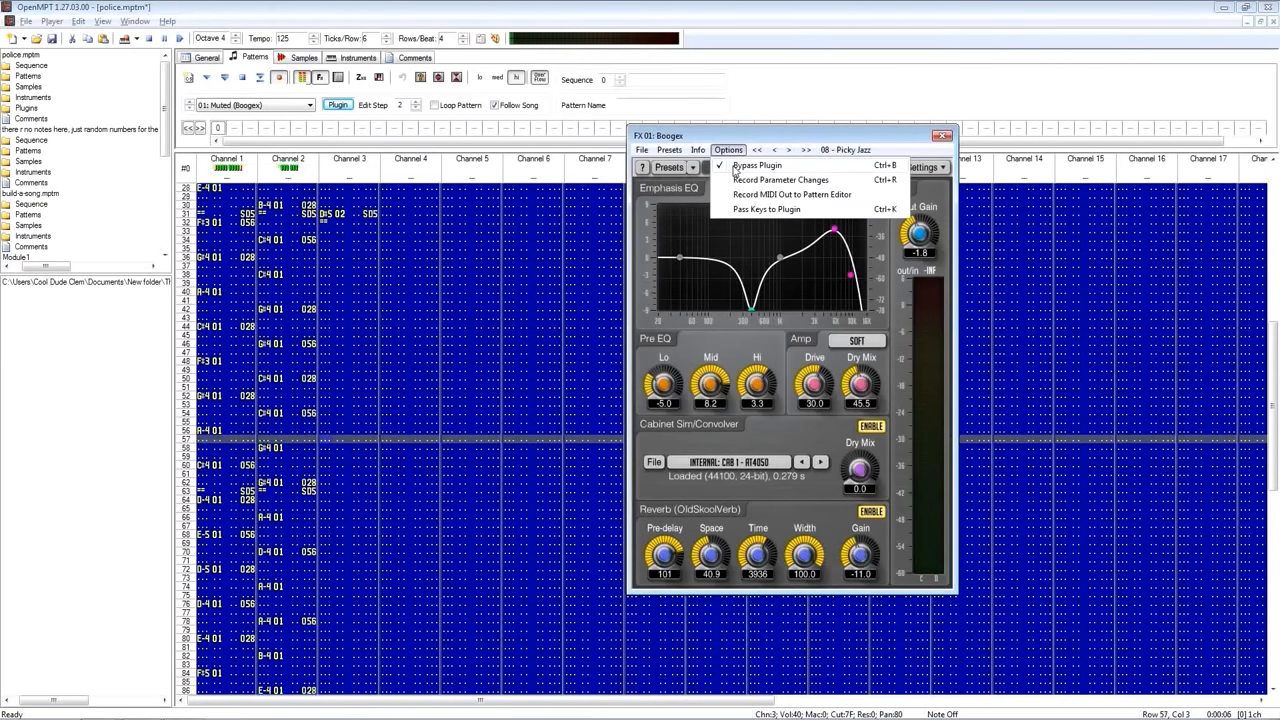
pyautogui.click(736, 166)
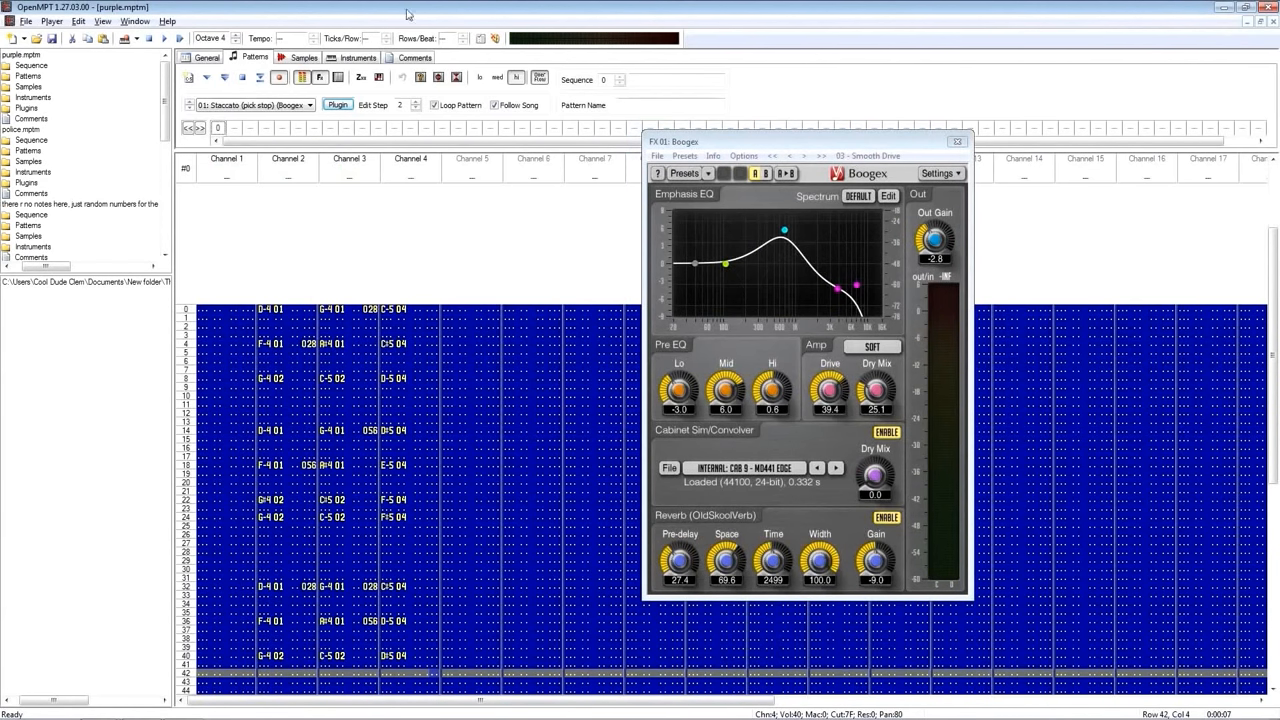
# Step: Play and stop the pattern twice, leaving Boogex options unchanged and closing the amp window
pyautogui.click(226, 77)
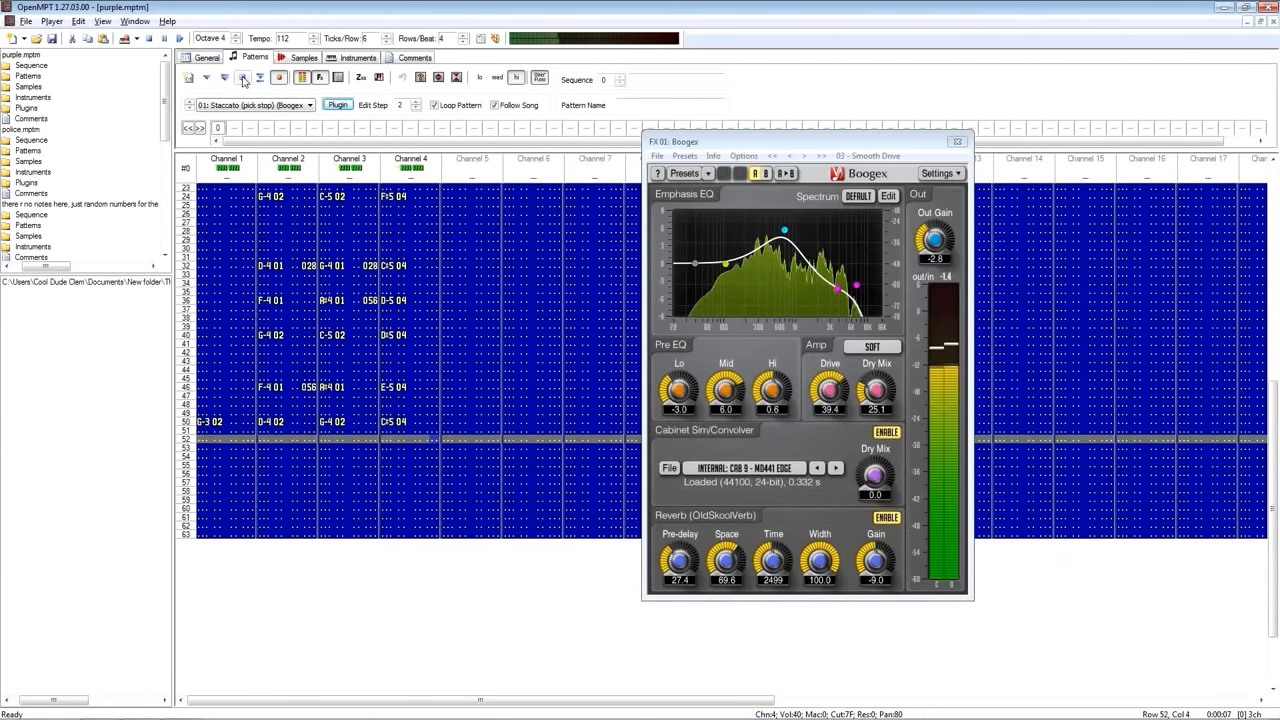
pyautogui.press('F8')
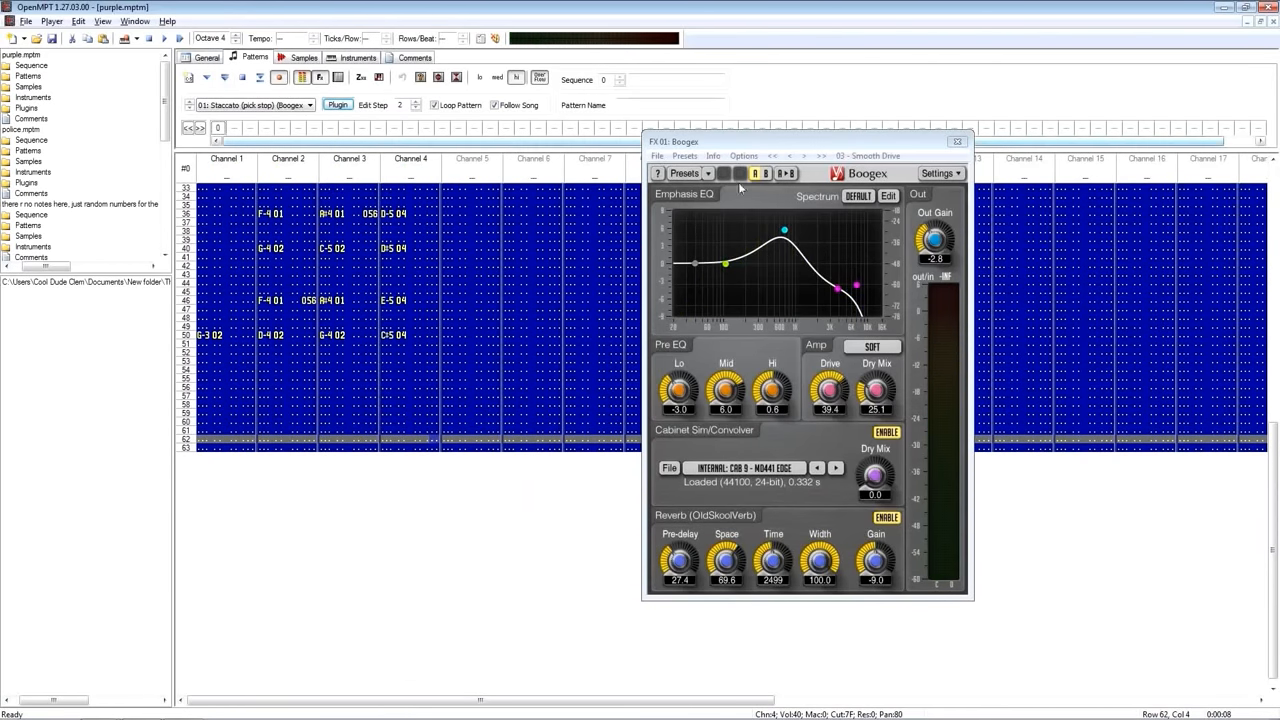
pyautogui.click(737, 161)
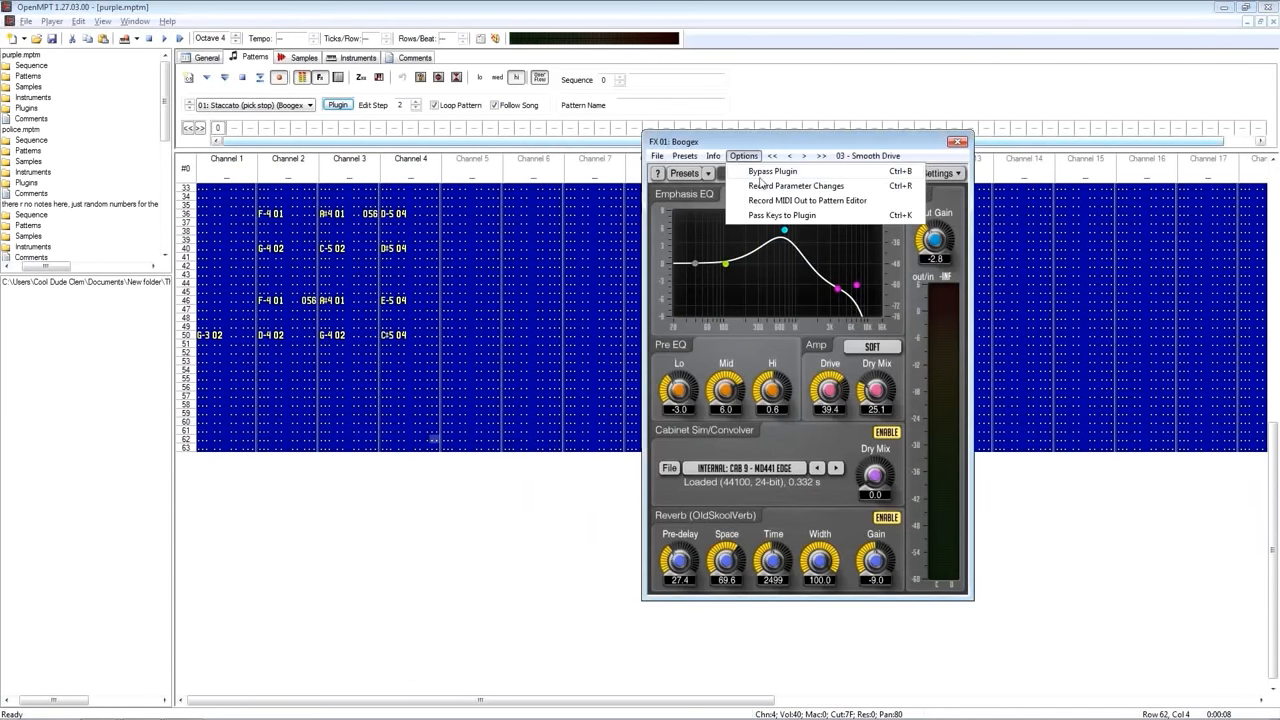
pyautogui.click(740, 160)
pyautogui.click(233, 82)
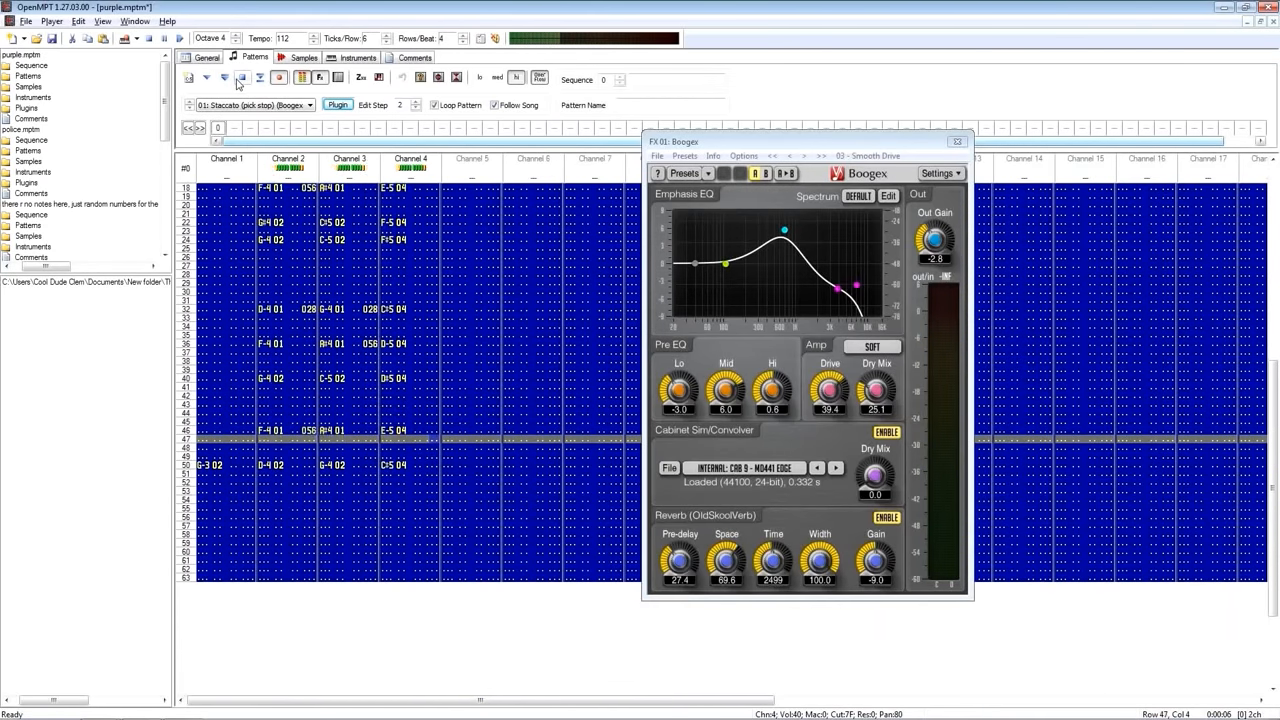
pyautogui.click(240, 79)
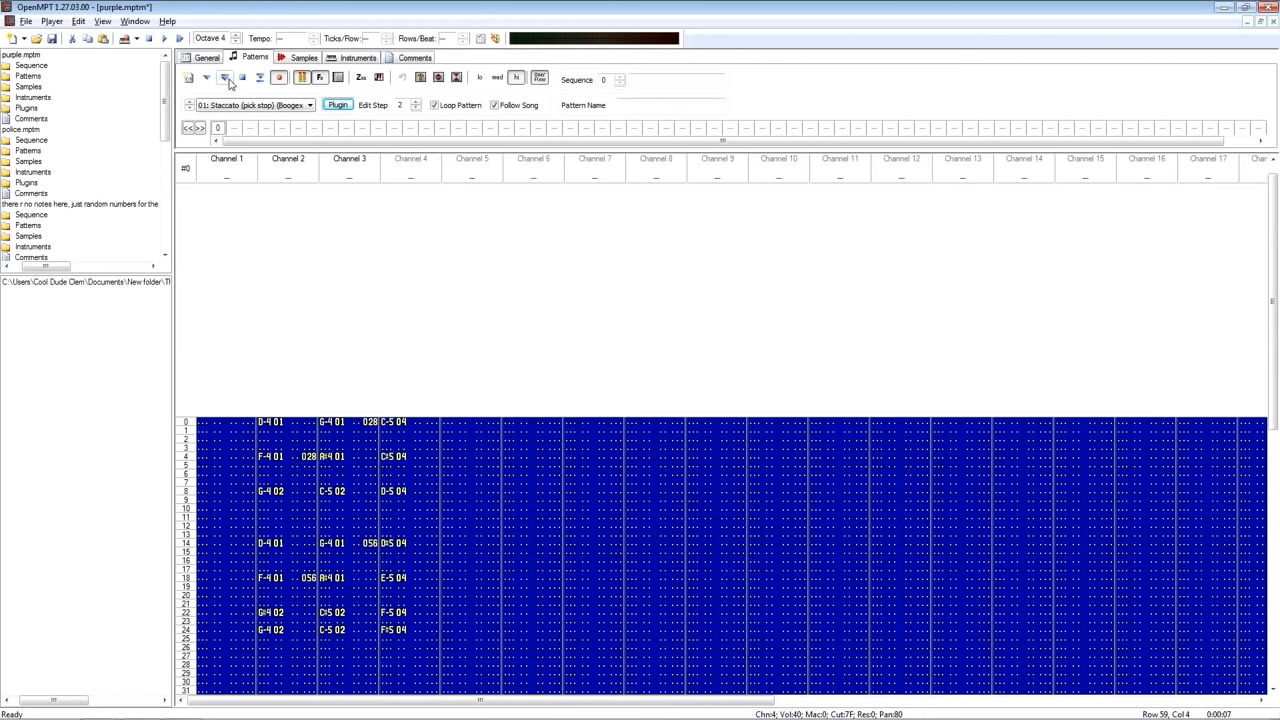
# Step: Play the purple module's staccato pick-stop pattern, then stop playback
pyautogui.click(228, 79)
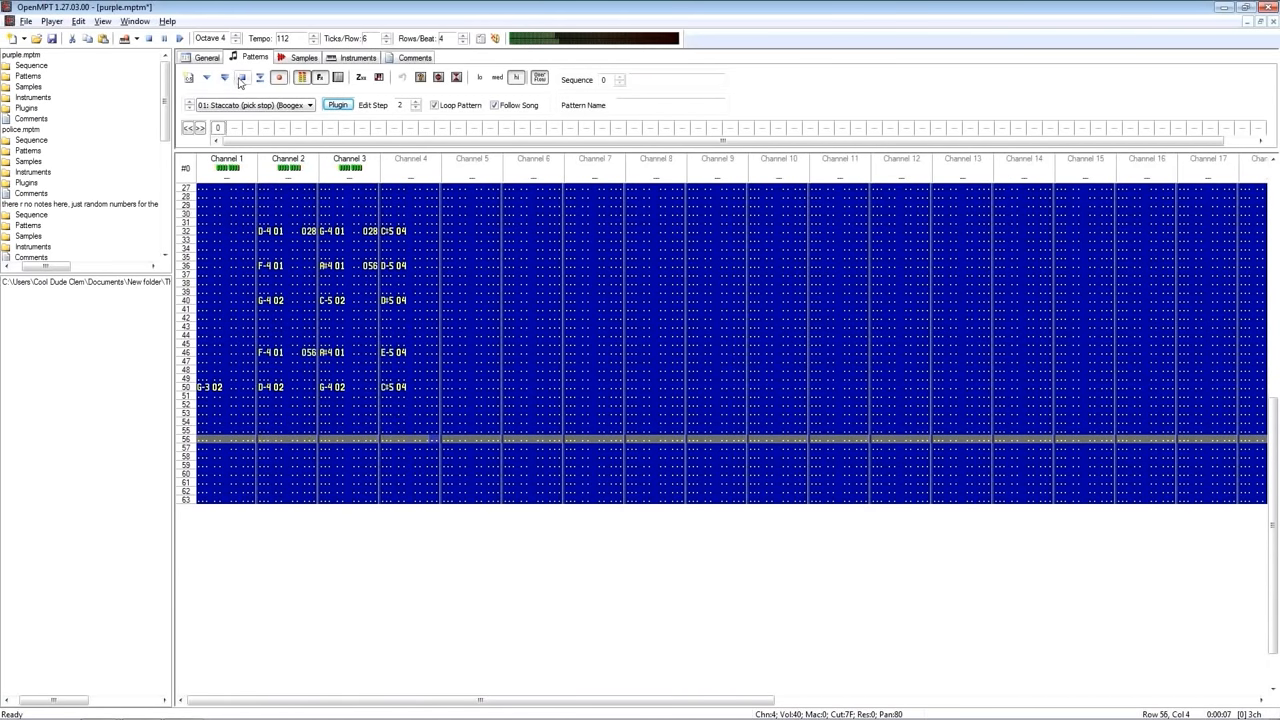
pyautogui.click(240, 80)
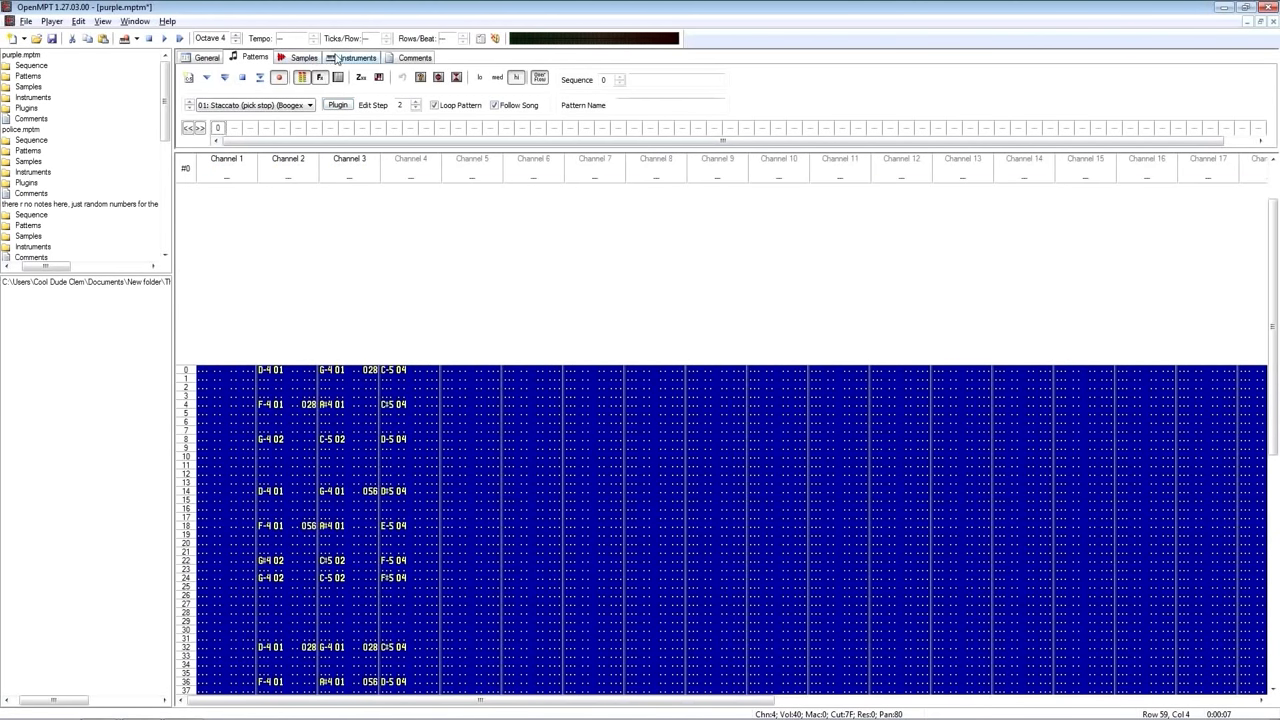
# Step: Reset the instrument's Ramping slider to default and replay the staccato pattern
pyautogui.click(340, 60)
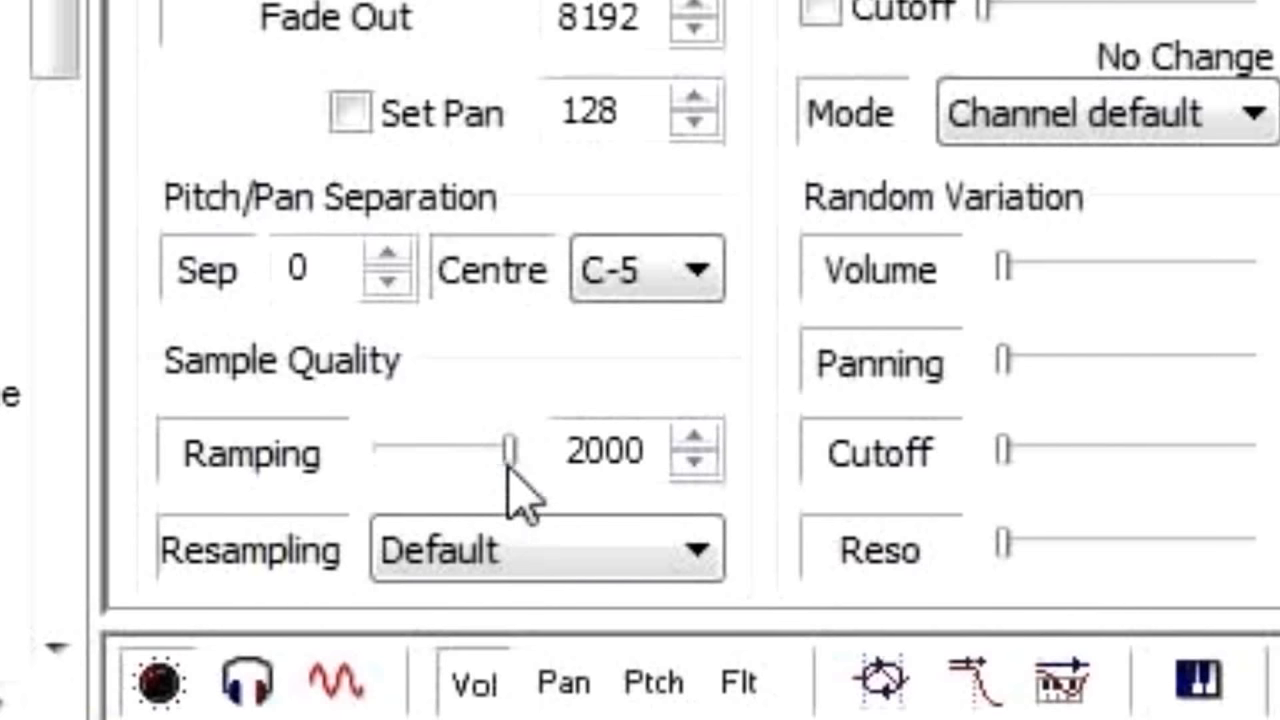
pyautogui.moveTo(507, 458); pyautogui.dragTo(238, 476)
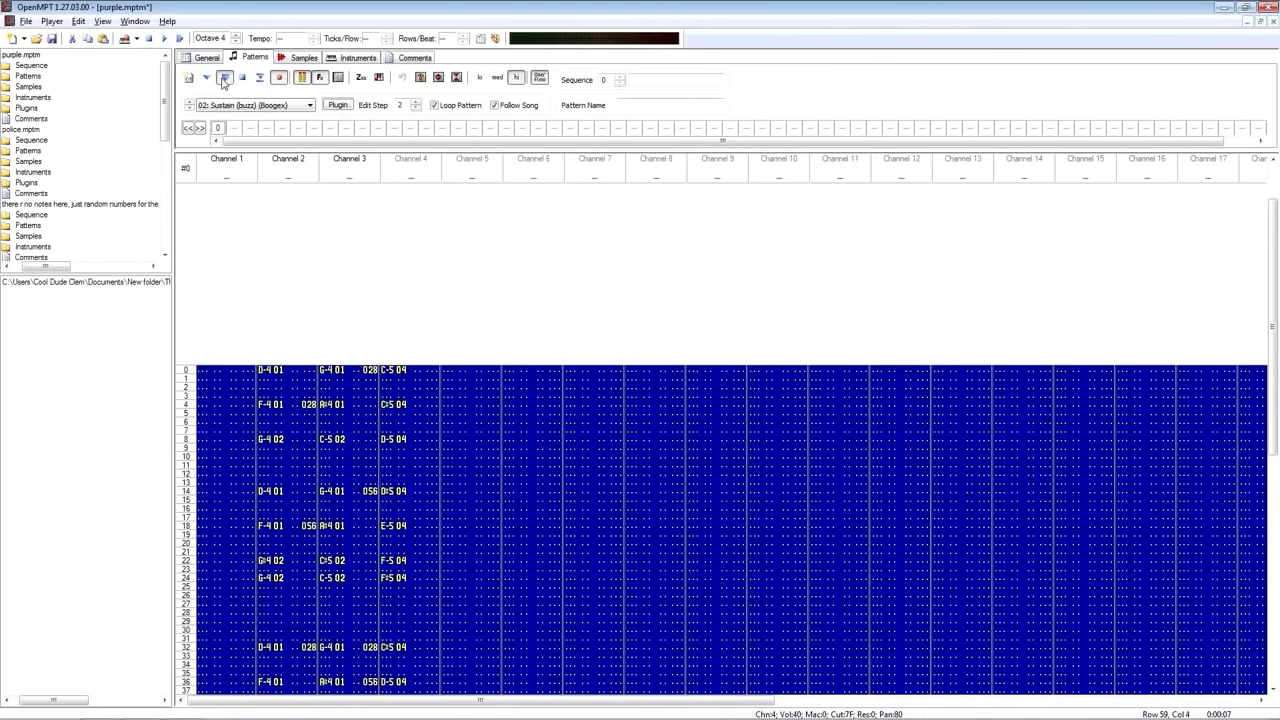
pyautogui.click(224, 79)
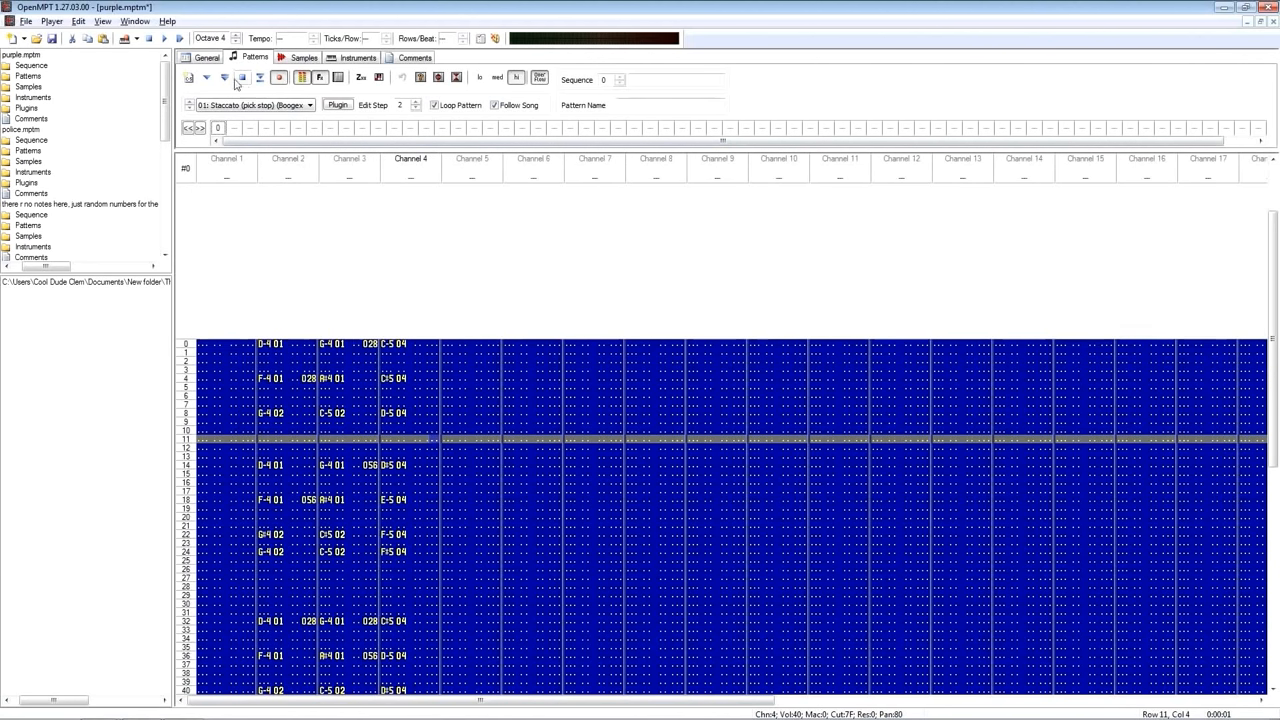
# Step: Hear Channel 4 alone, unmute Channels 3, 2 and 1, then replay the pattern with all four
pyautogui.click(224, 78)
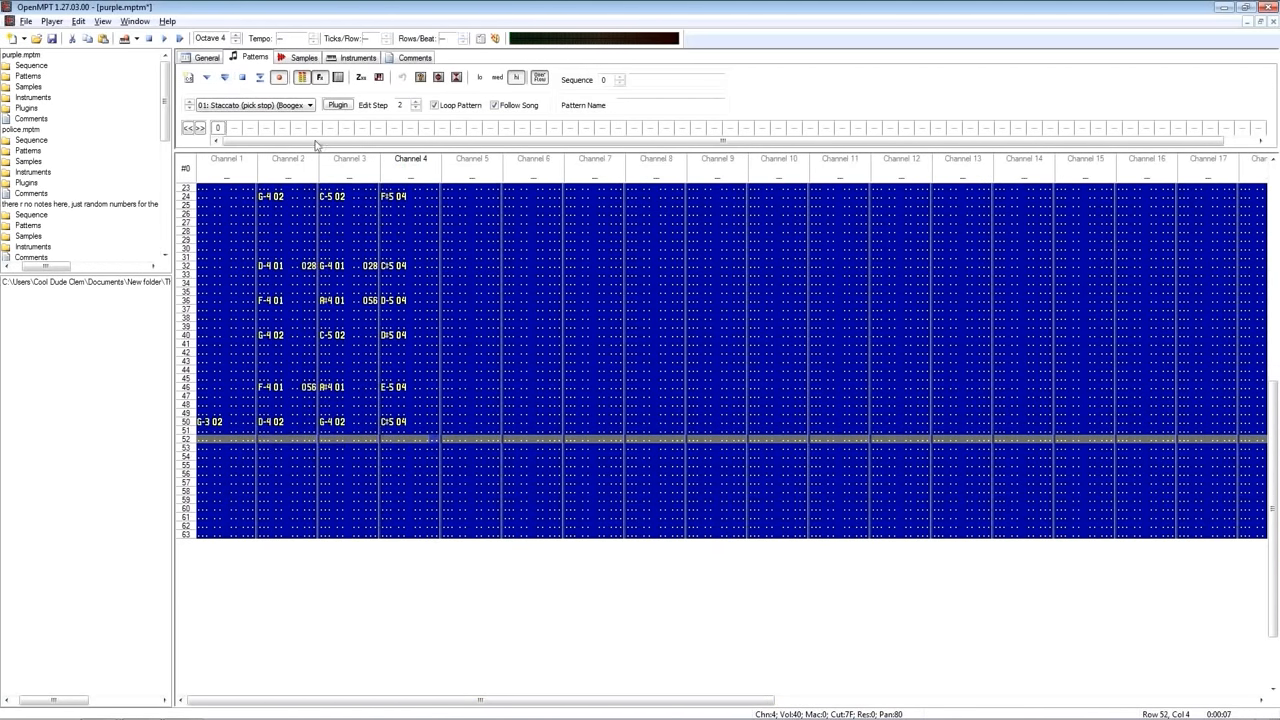
pyautogui.click(338, 162)
pyautogui.click(298, 166)
pyautogui.click(240, 168)
pyautogui.click(225, 79)
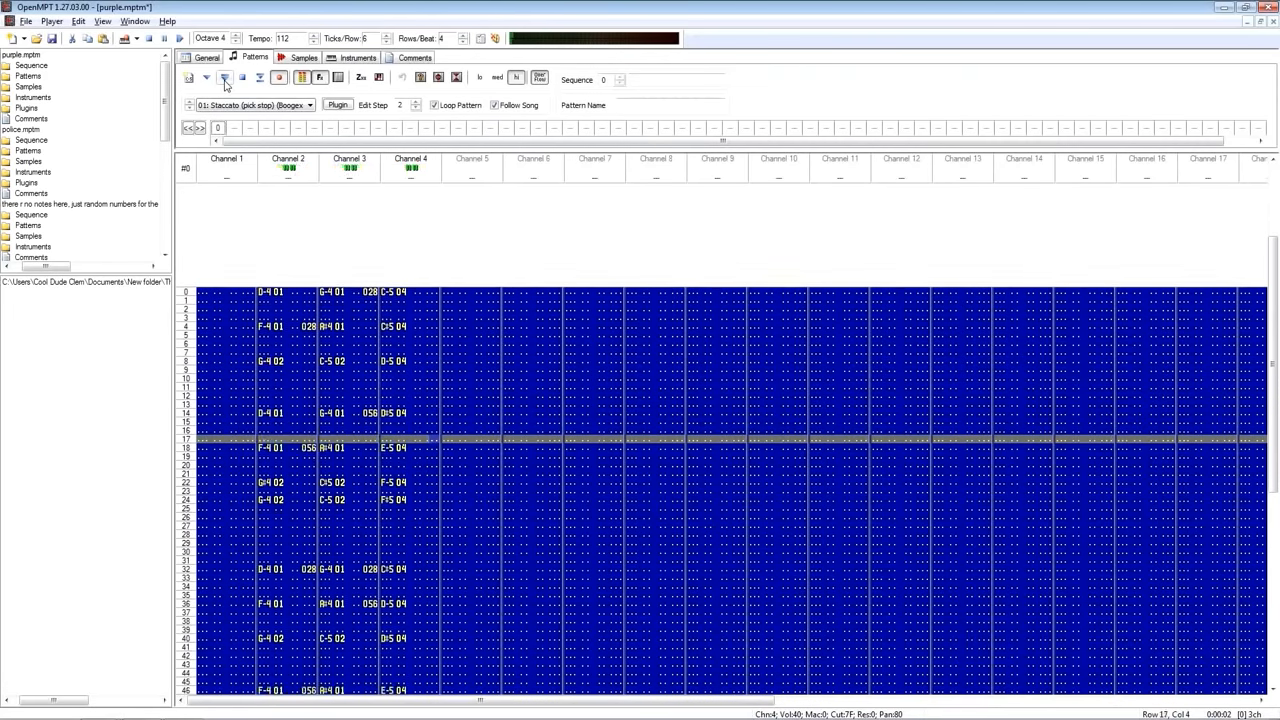
pyautogui.click(243, 80)
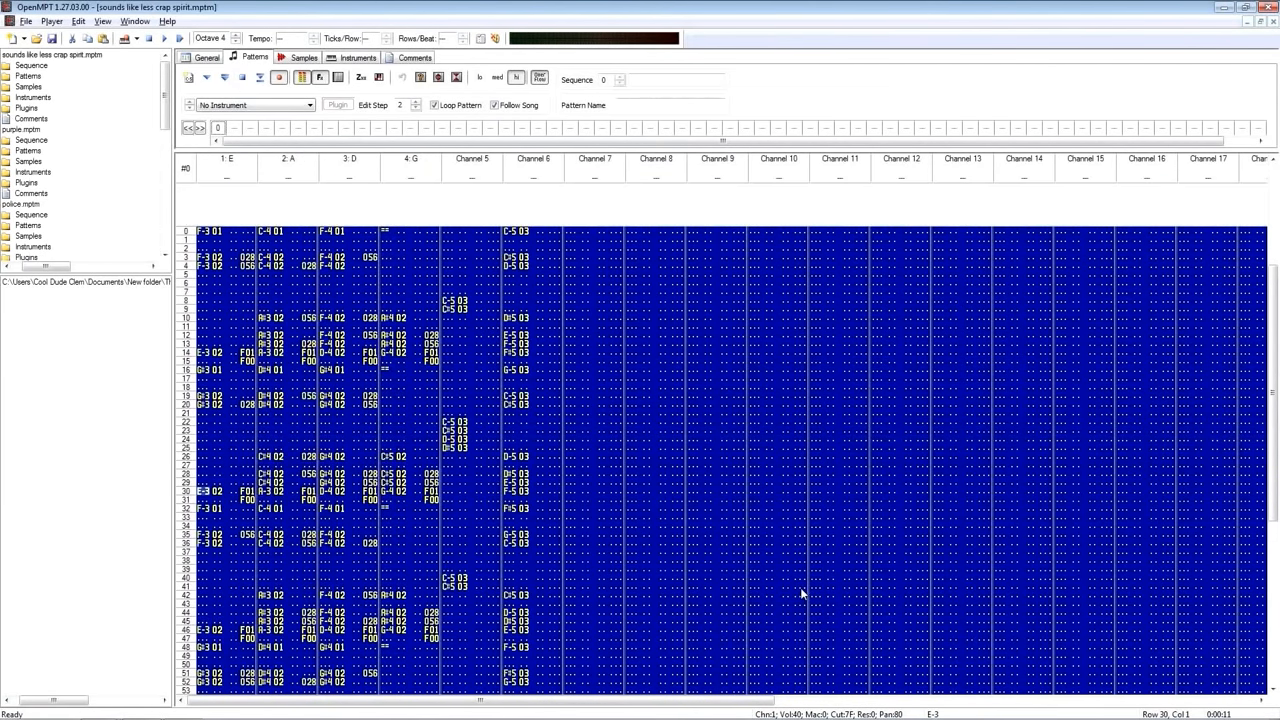
# Step: Play the string-channel guitar module's pattern and stop it
pyautogui.click(227, 79)
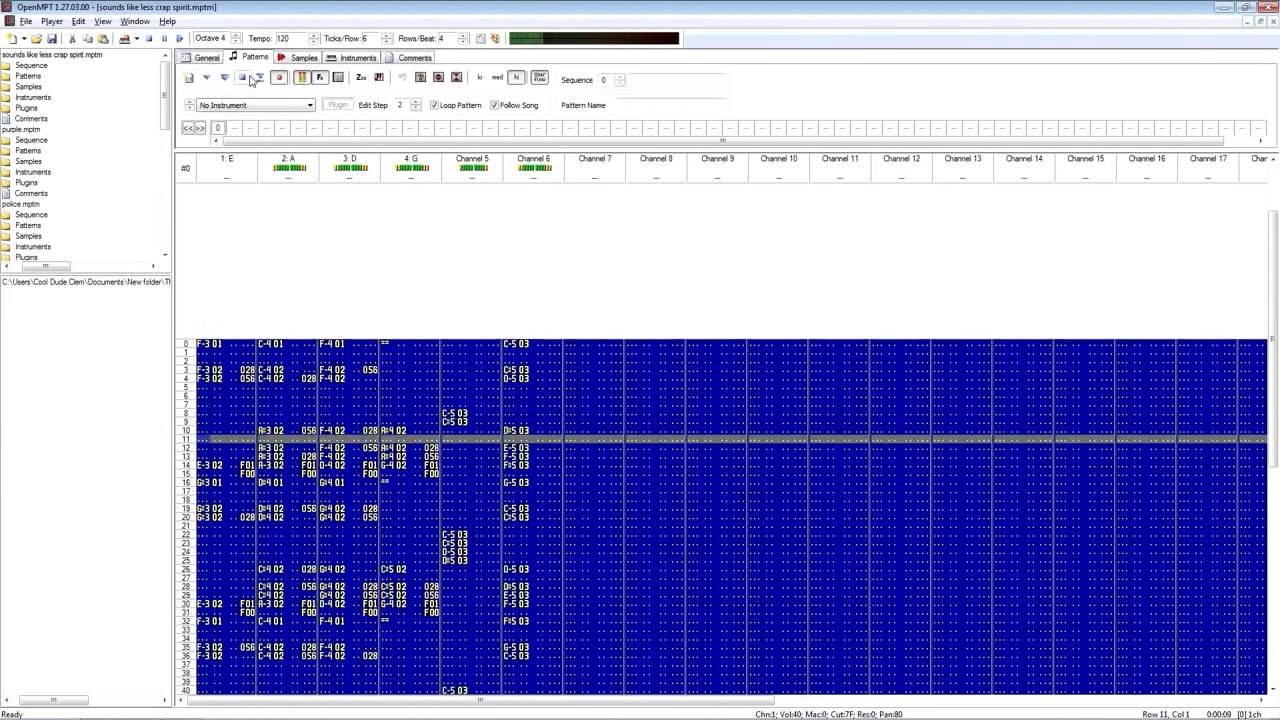
pyautogui.click(247, 81)
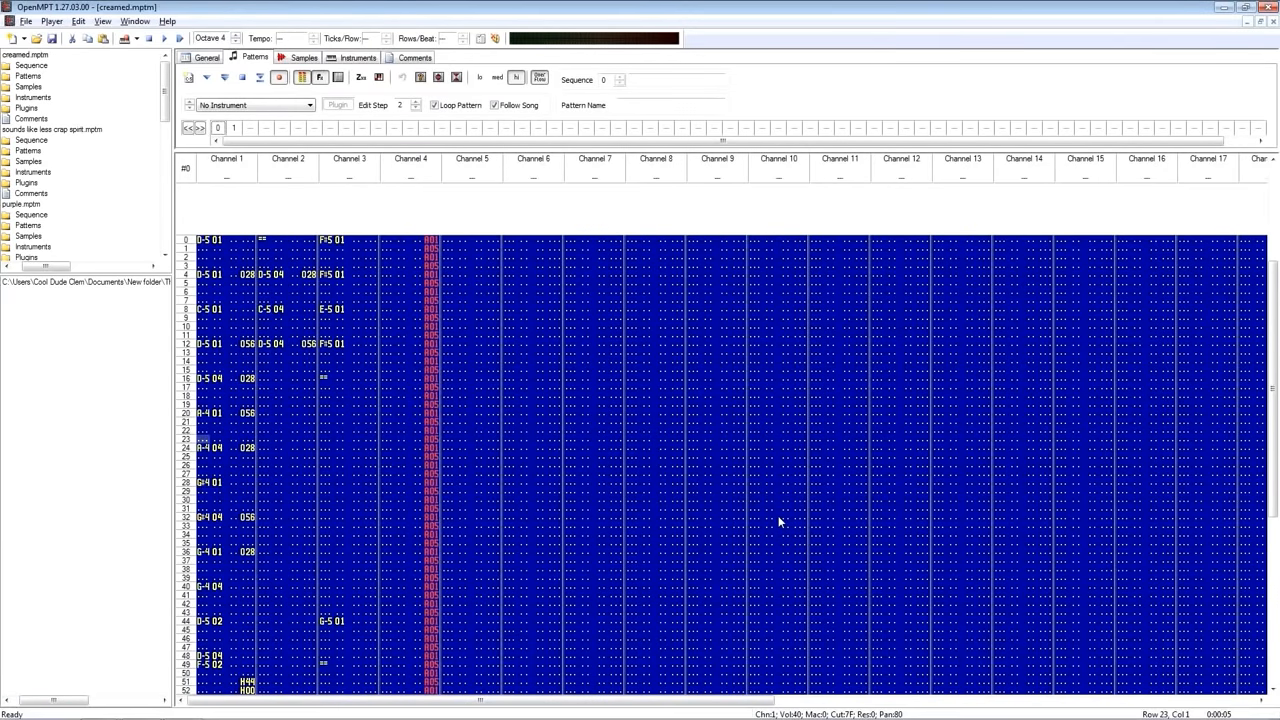
# Step: Glance at the instrument list, play creamed.mptm's pattern, then select the F-5 note at row 49
pyautogui.click(275, 105)
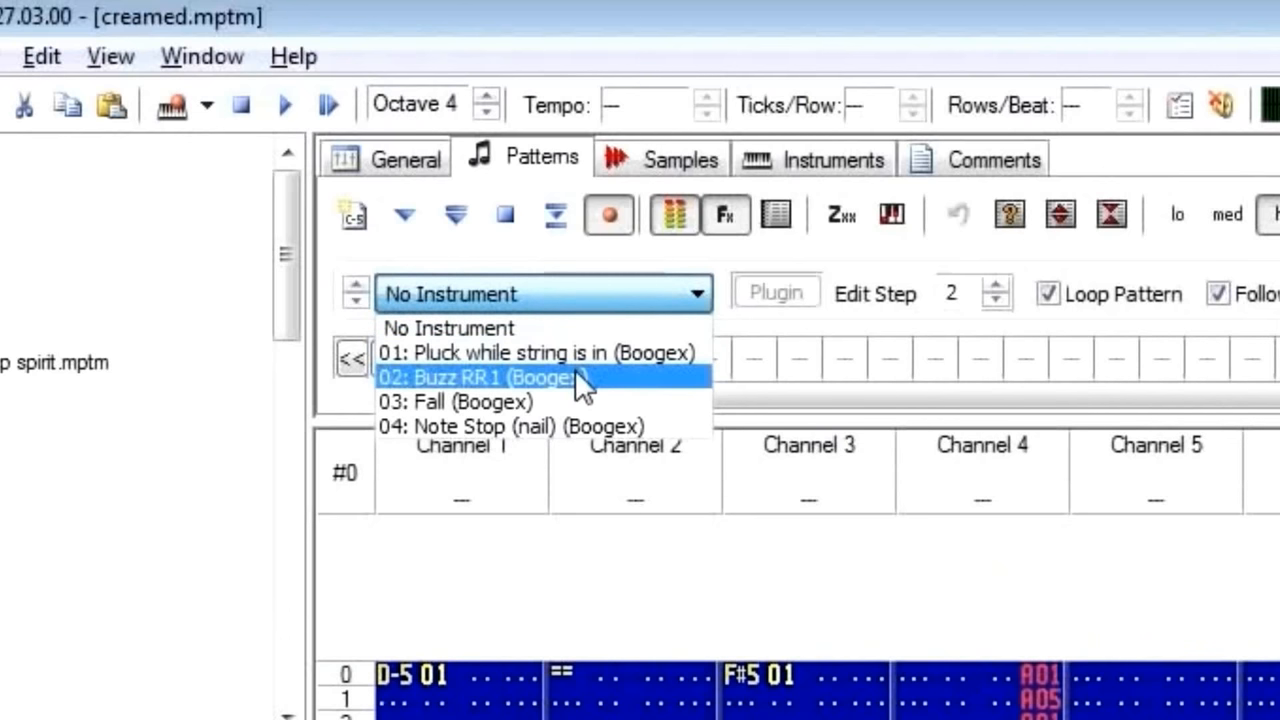
pyautogui.click(640, 505)
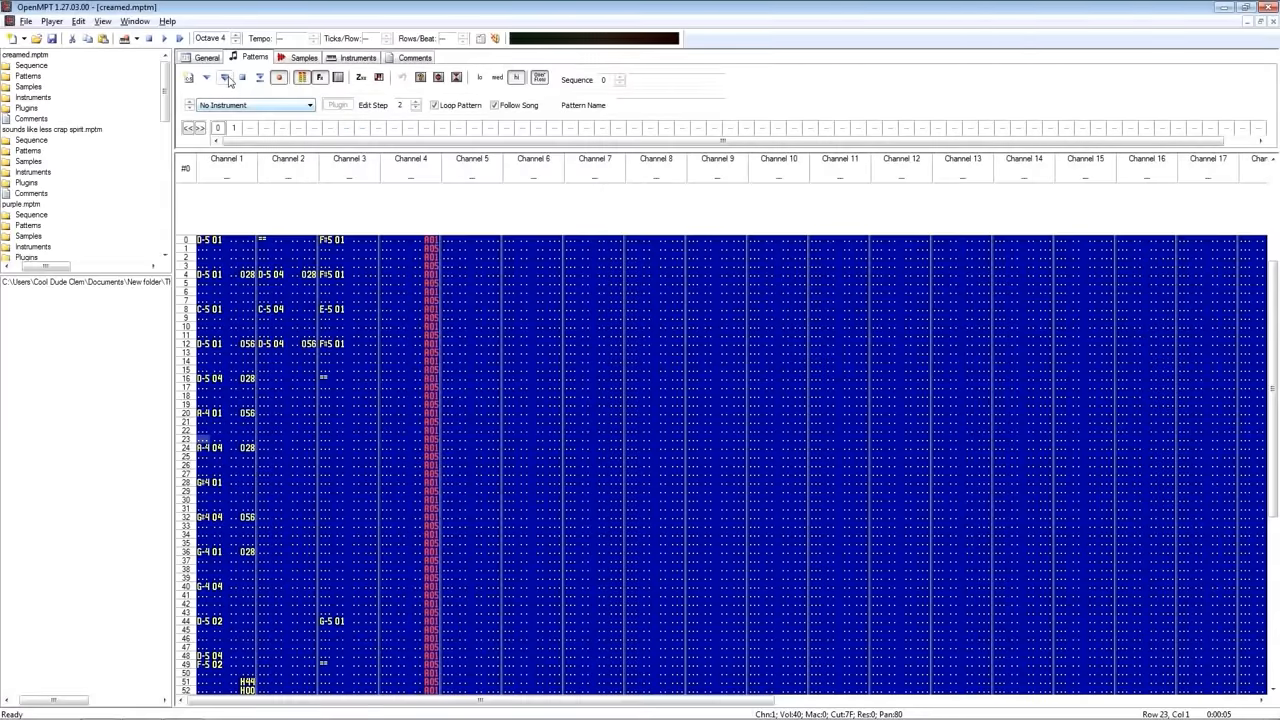
pyautogui.click(227, 78)
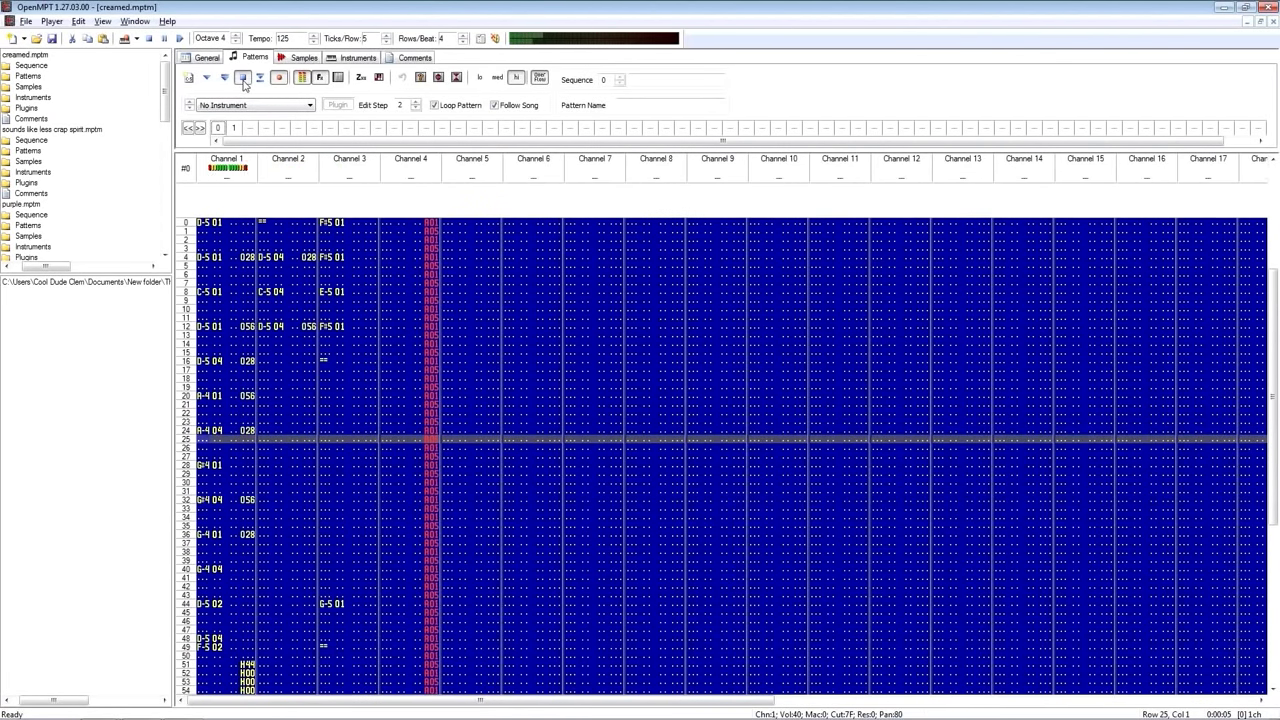
pyautogui.click(243, 80)
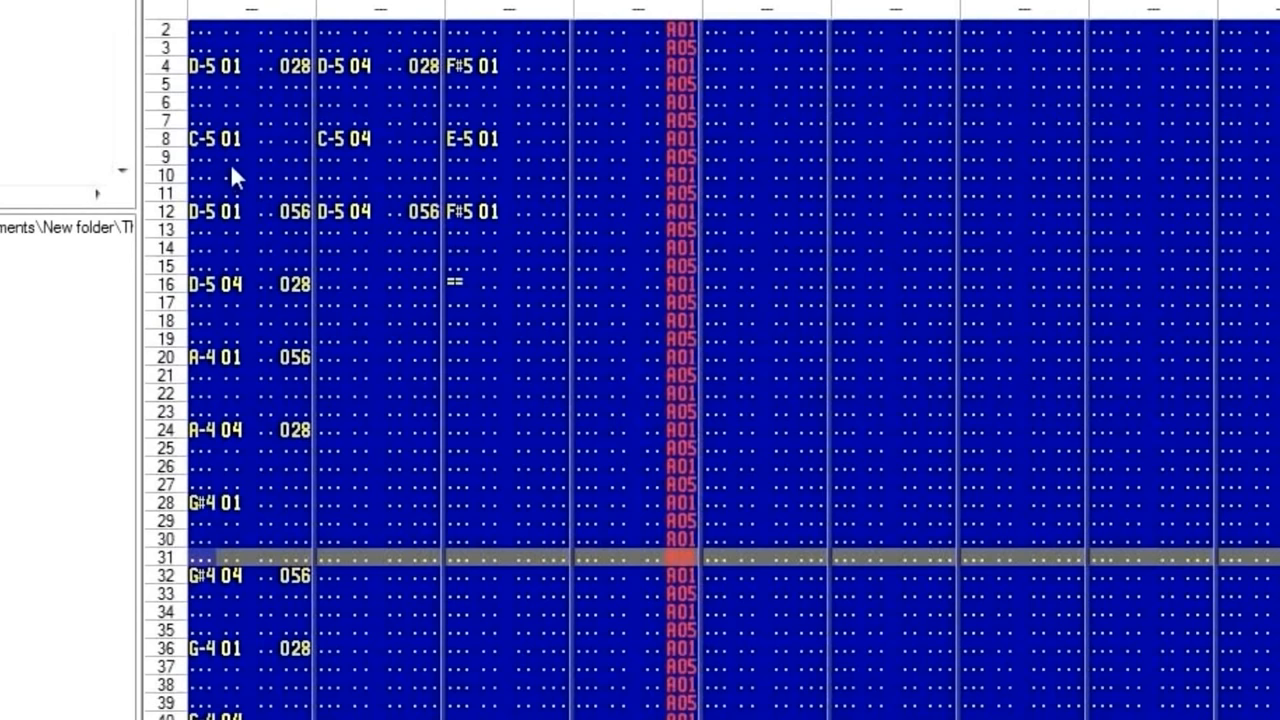
pyautogui.scroll(-3, 123, 243)
pyautogui.scroll(-2, 197, 462)
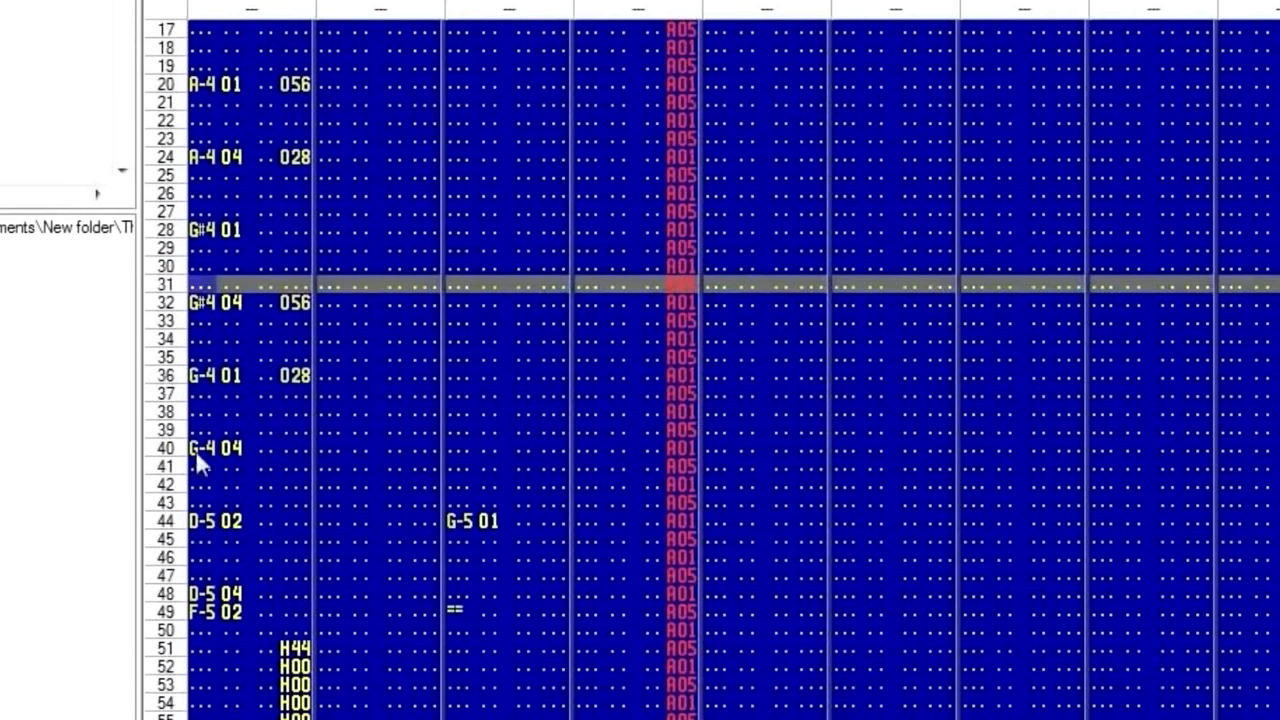
pyautogui.click(222, 611)
pyautogui.scroll(-1, 219, 610)
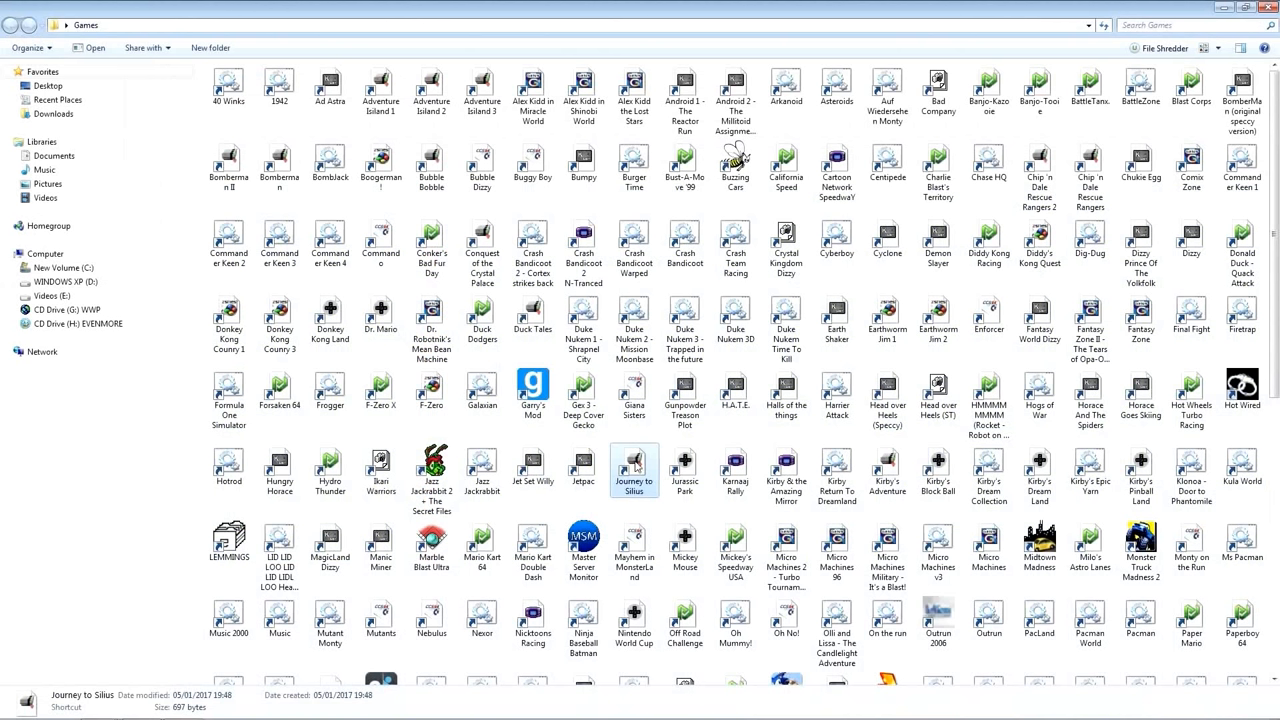
# Step: Launch Journey to Silius from the Games folder
pyautogui.doubleClick(637, 462)
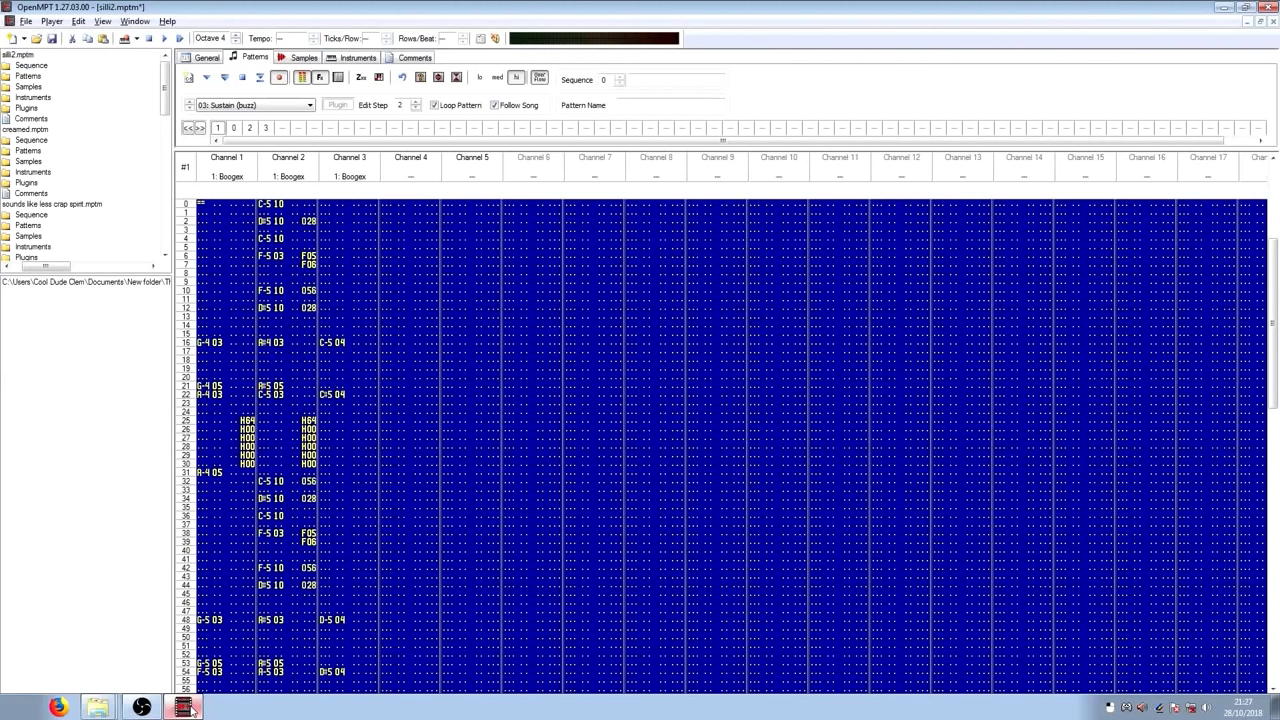
# Step: Refocus OpenMPT and play silli2 with Loop Pattern off so playback continues into later patterns
pyautogui.click(185, 707)
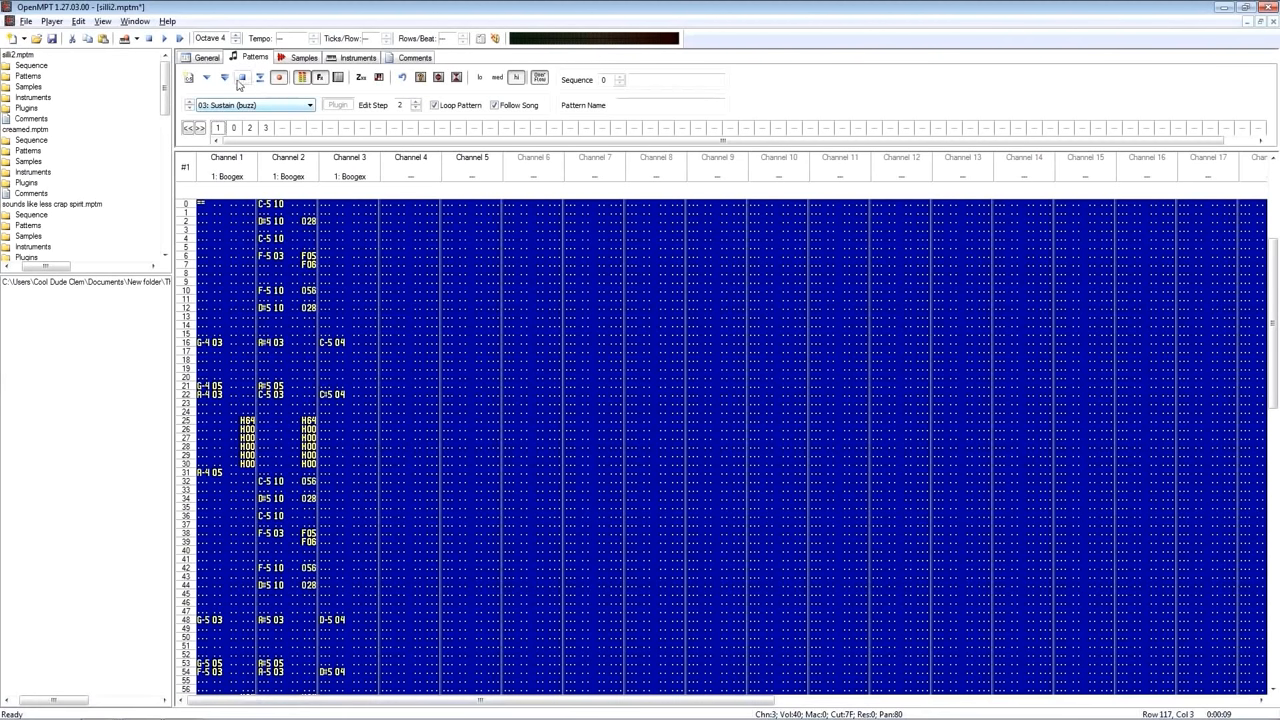
pyautogui.click(227, 80)
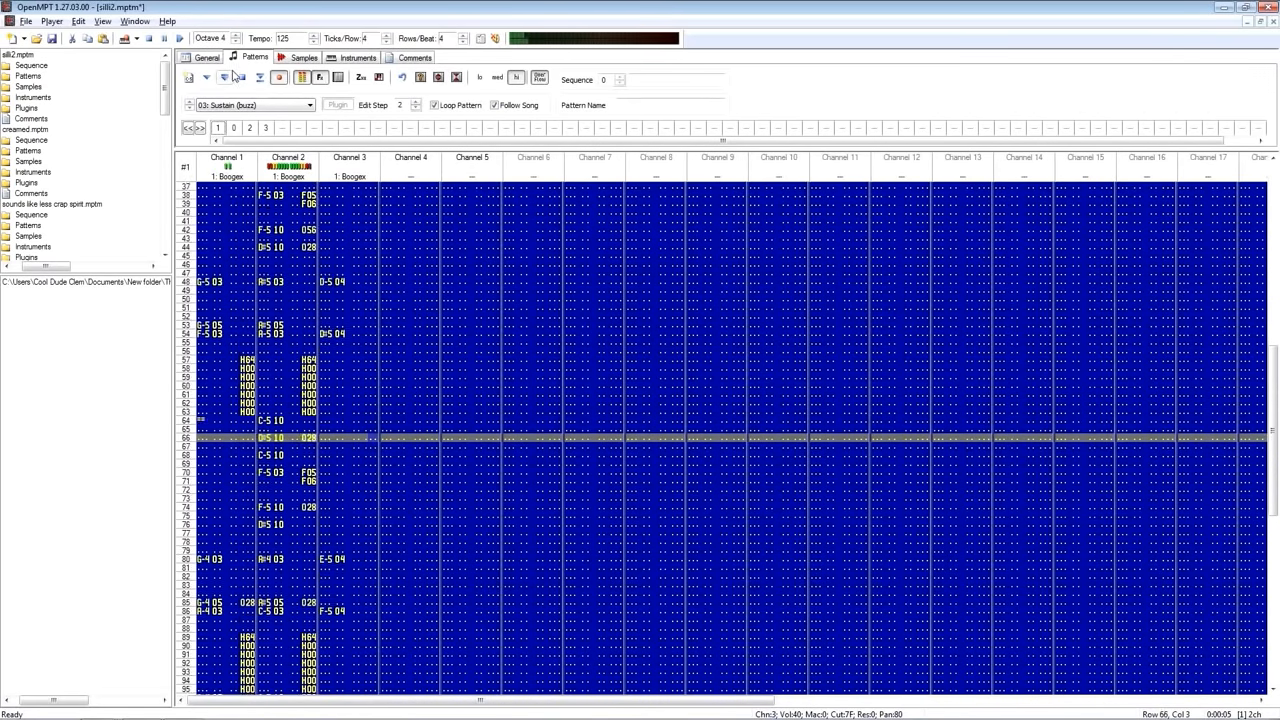
pyautogui.click(178, 38)
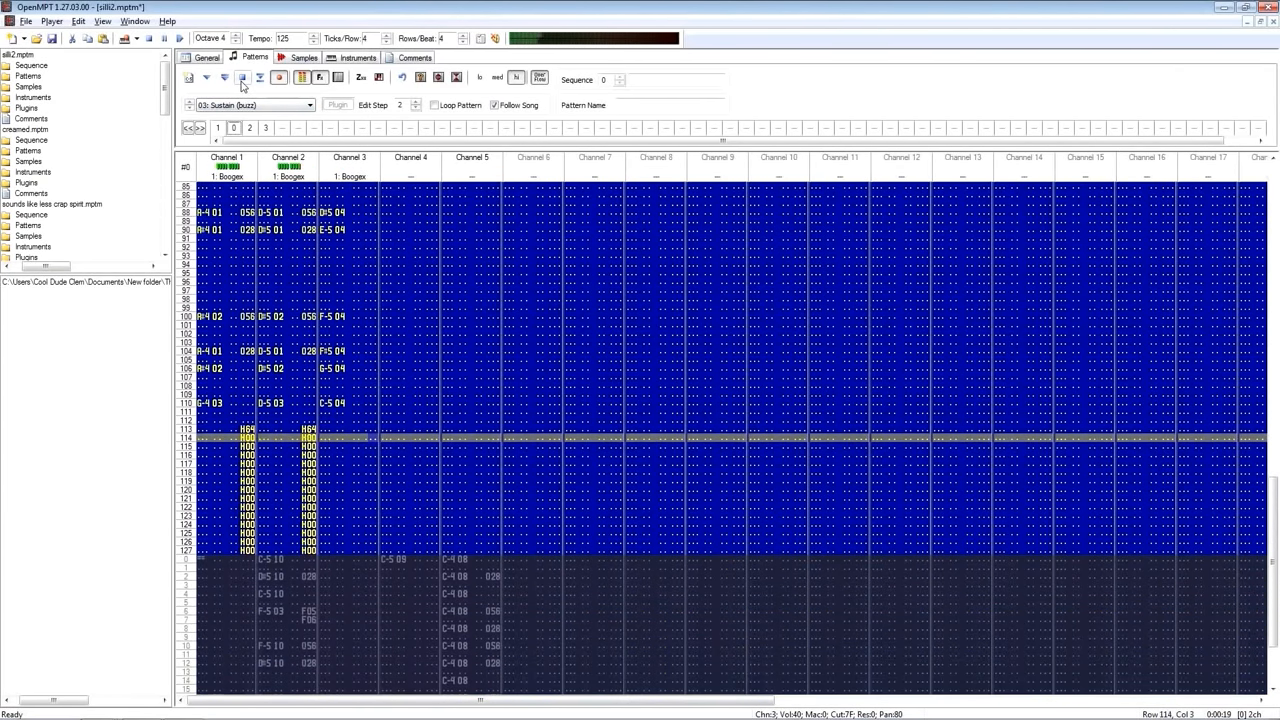
# Step: Return to the first order, replay the pattern from row 16, then stop
pyautogui.click(219, 128)
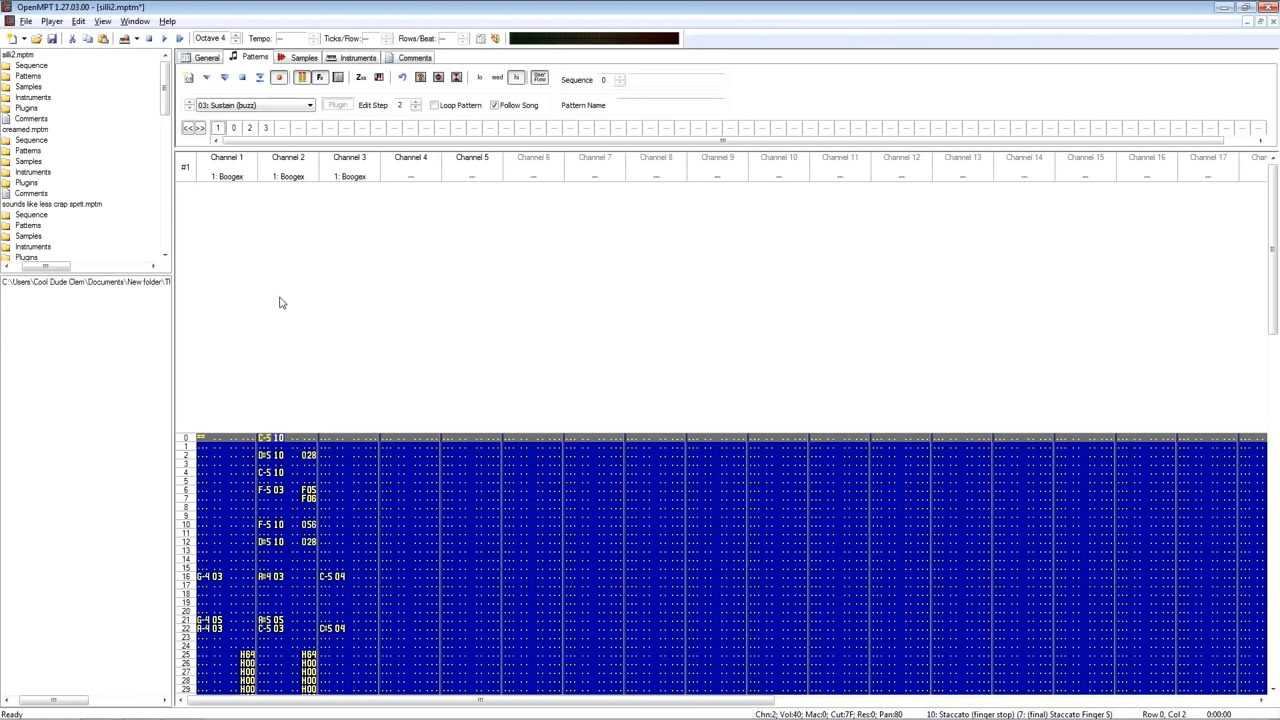
pyautogui.click(331, 578)
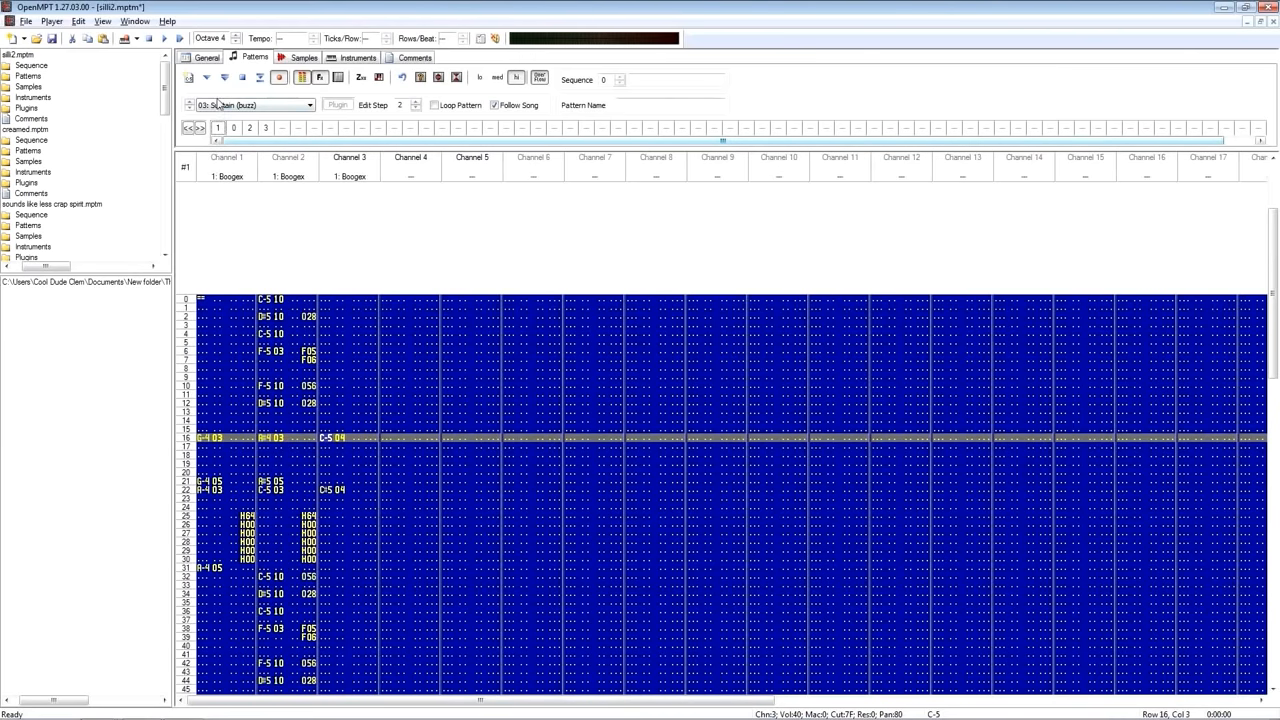
pyautogui.press('F7')
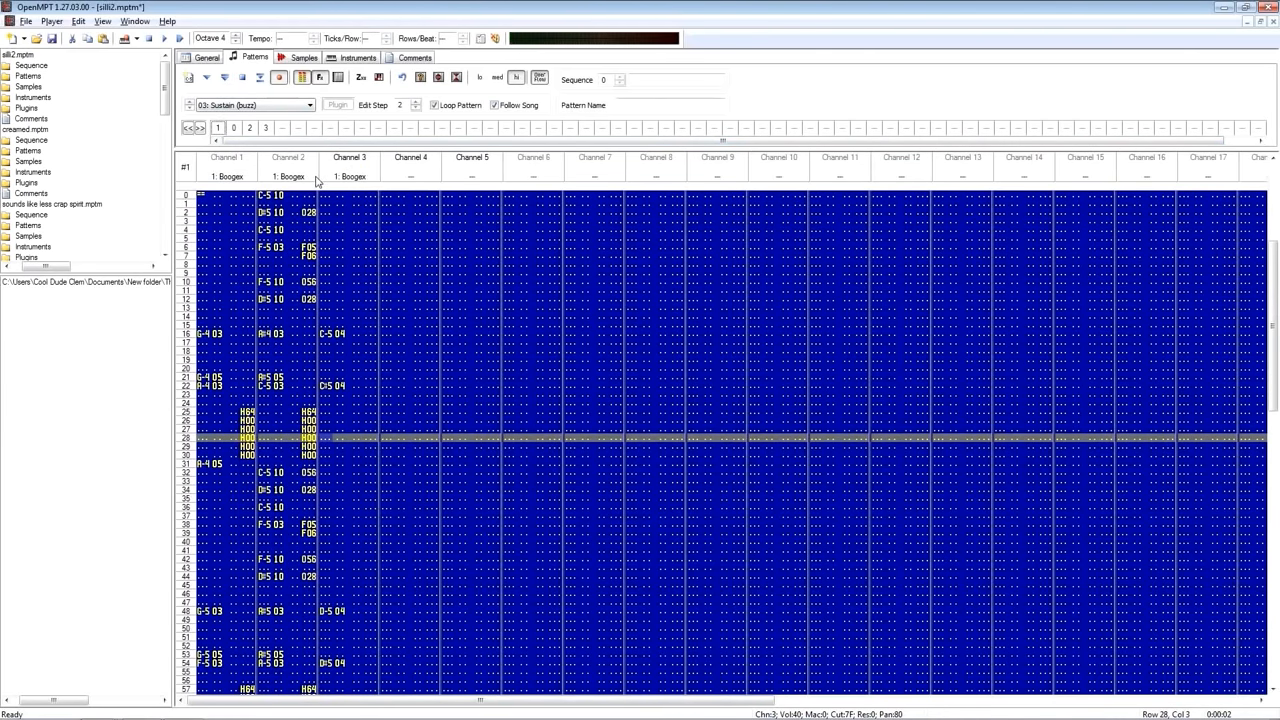
pyautogui.click(229, 80)
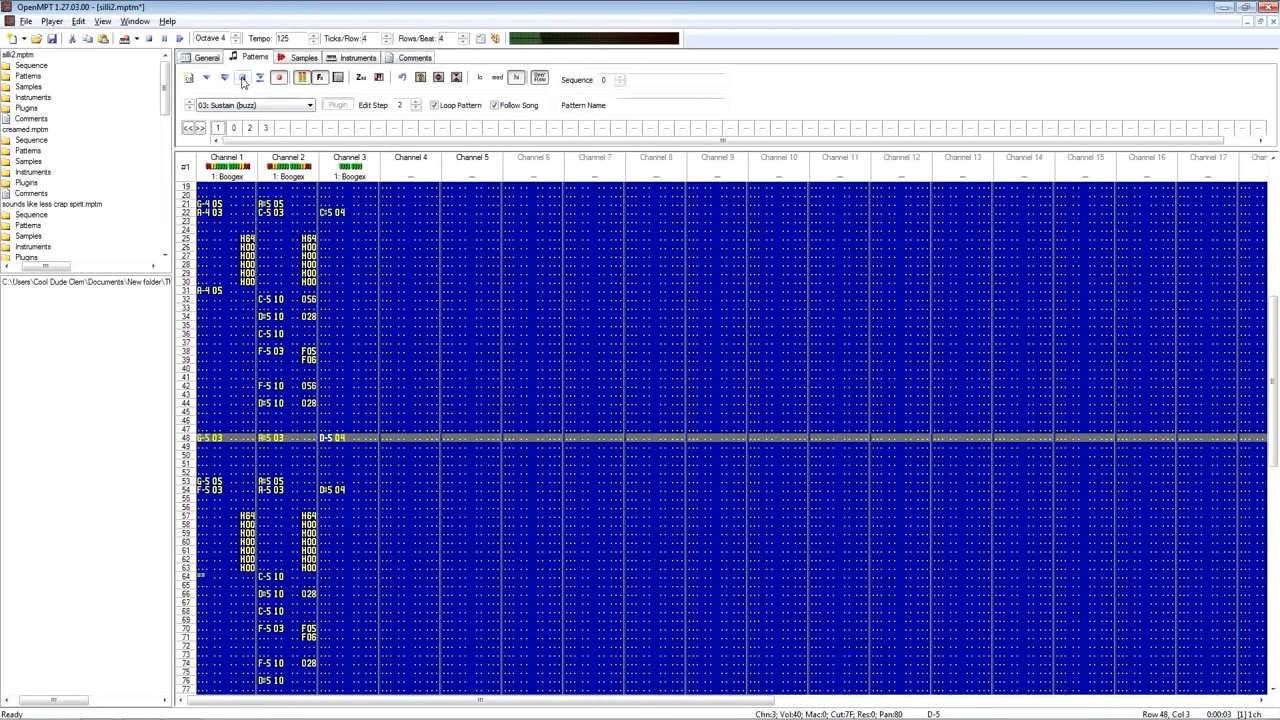
pyautogui.click(242, 83)
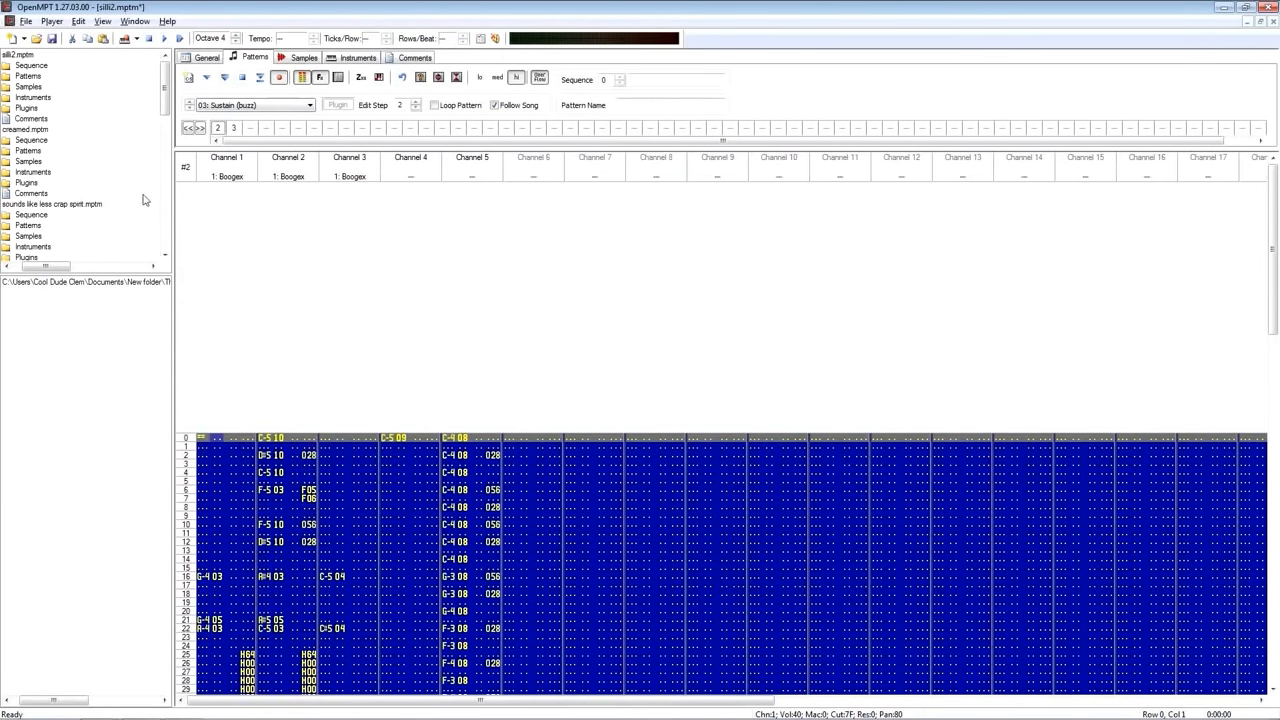
pyautogui.click(181, 40)
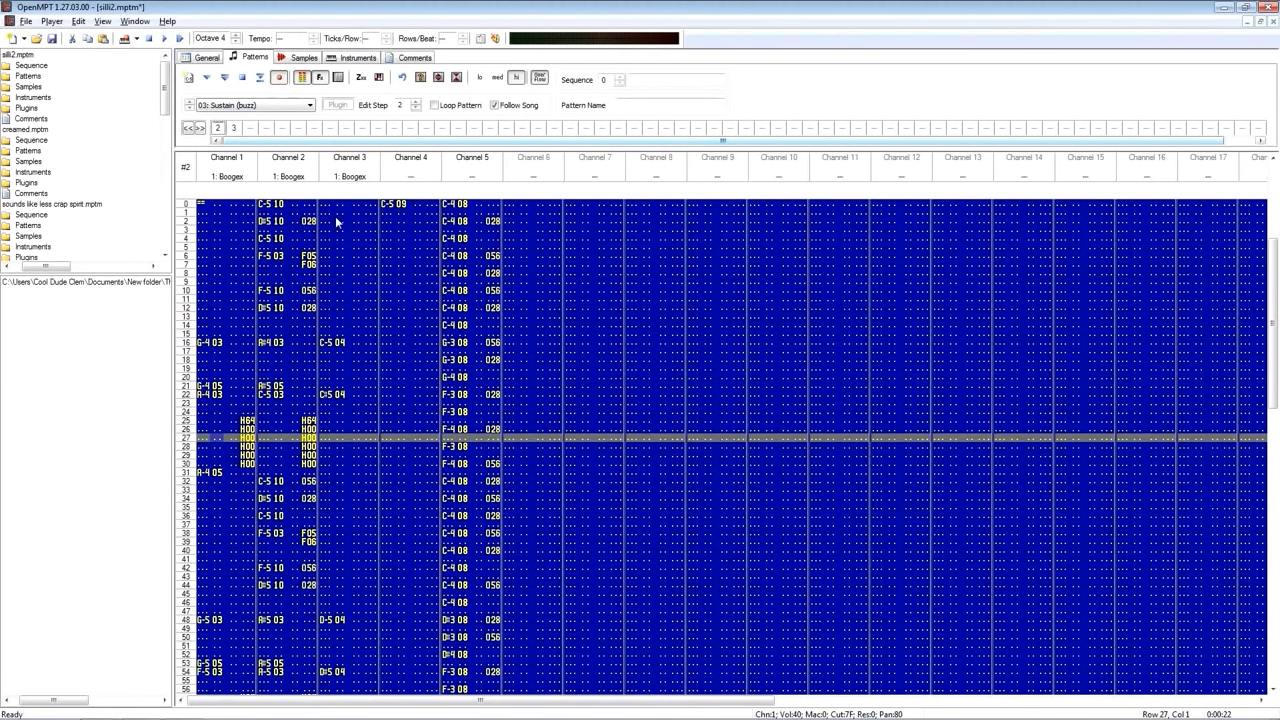
pyautogui.rightClick(421, 169)
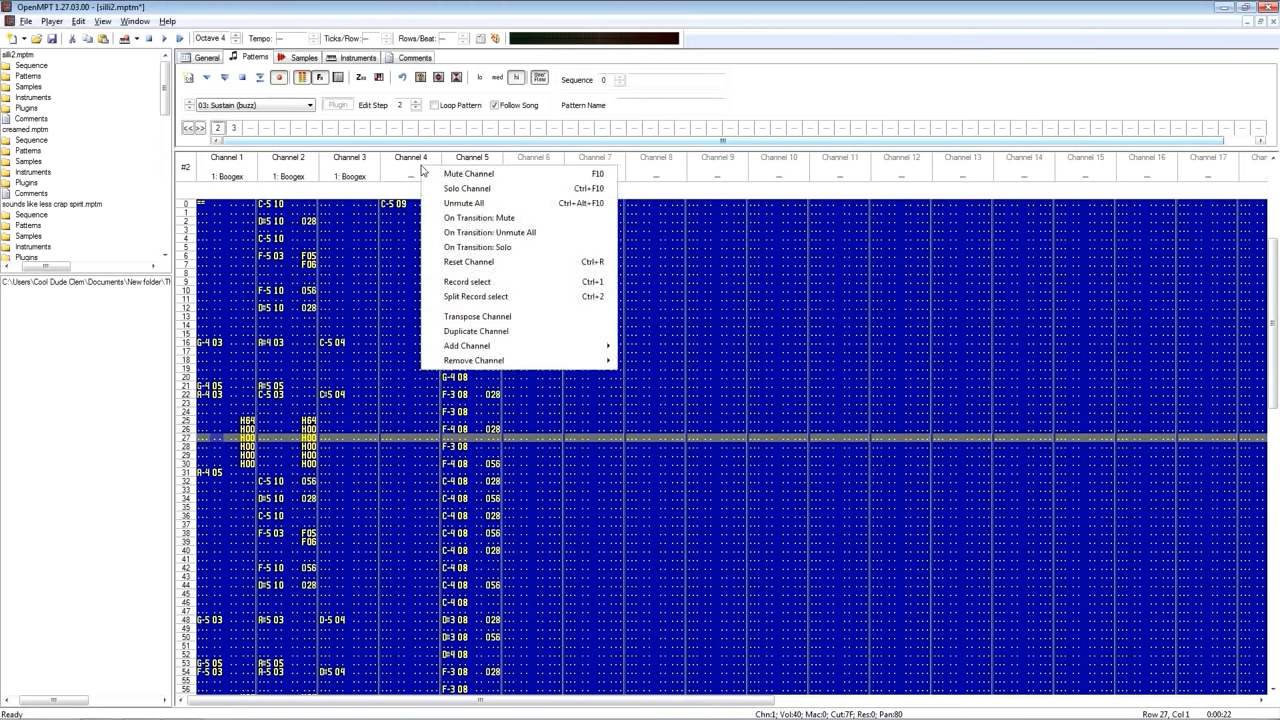
pyautogui.click(455, 190)
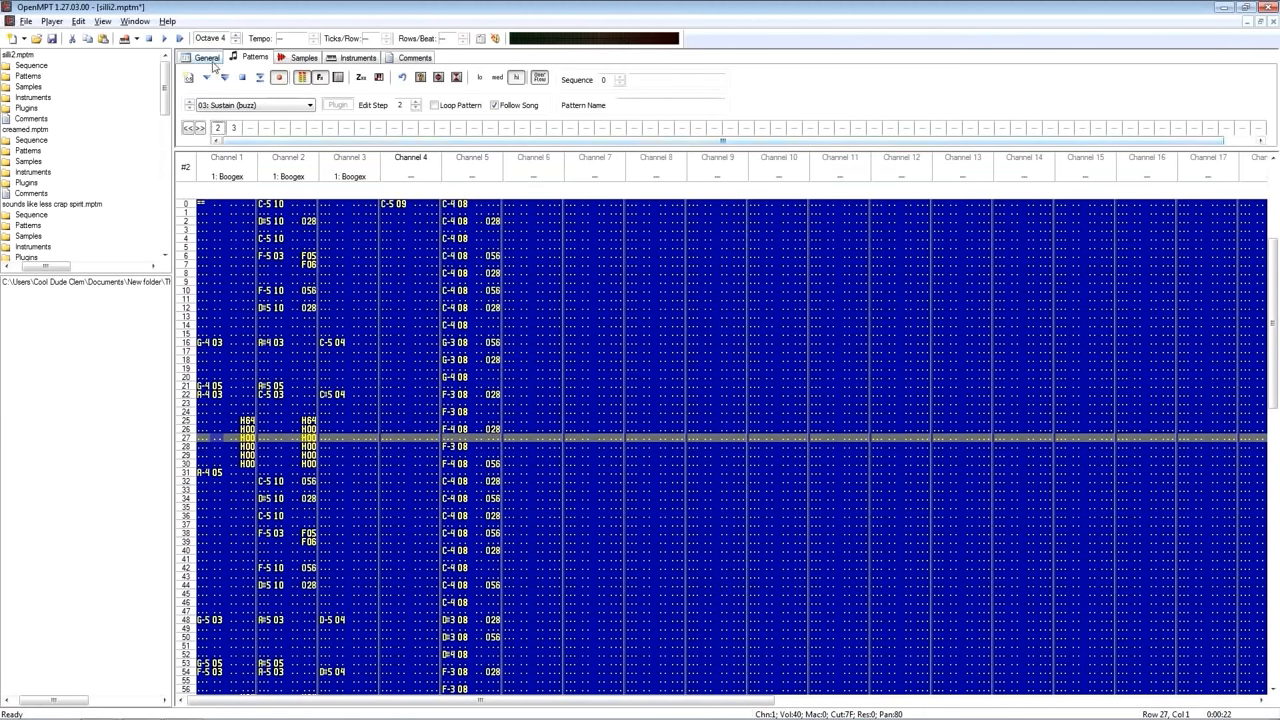
pyautogui.click(227, 80)
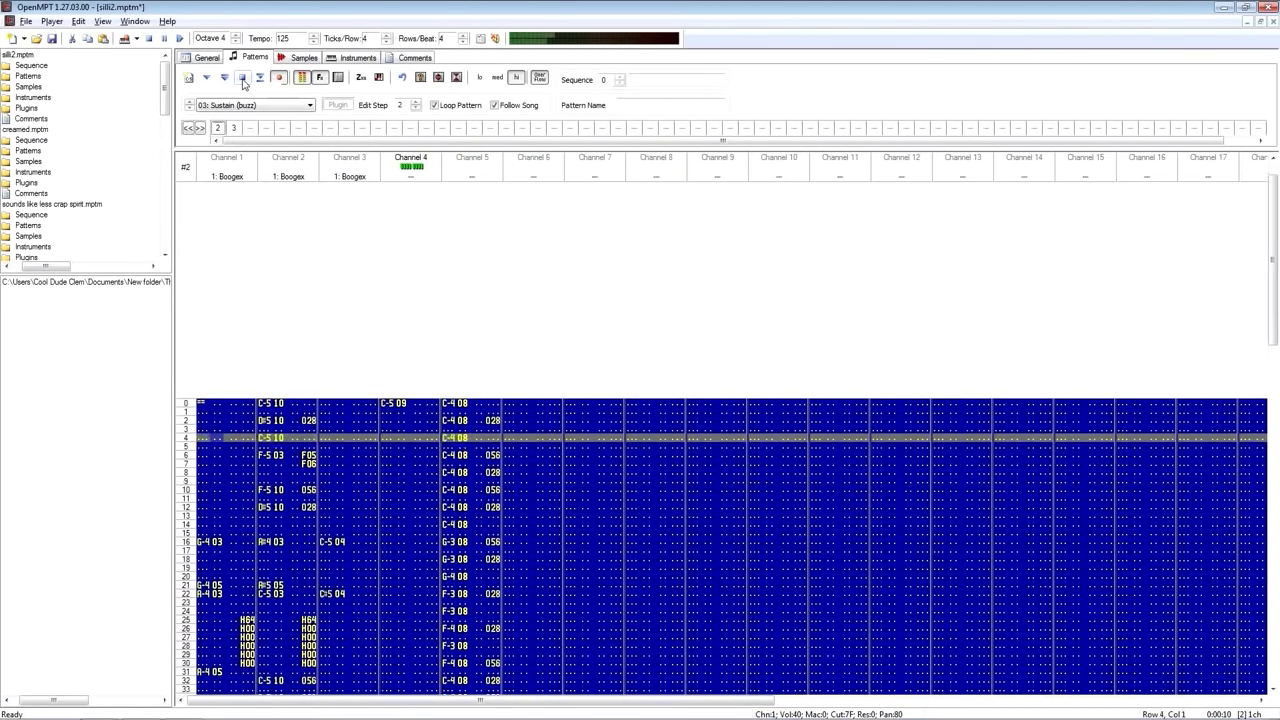
pyautogui.click(242, 79)
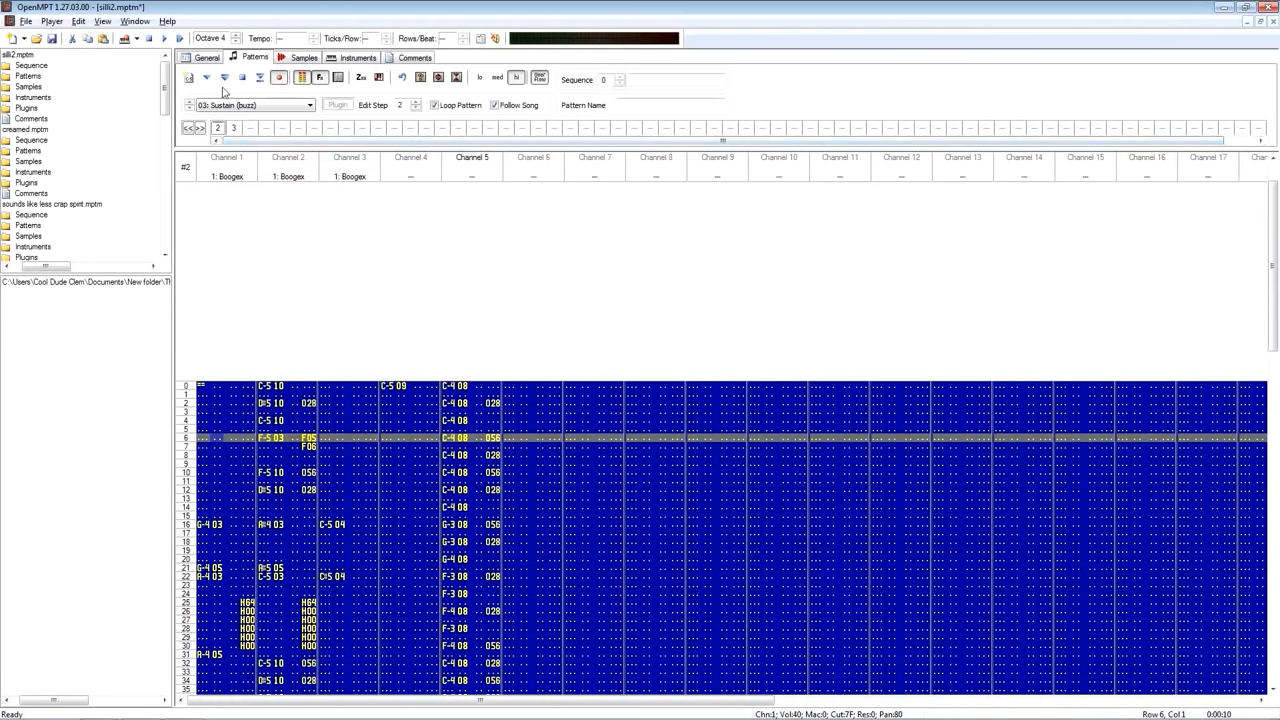
pyautogui.click(225, 79)
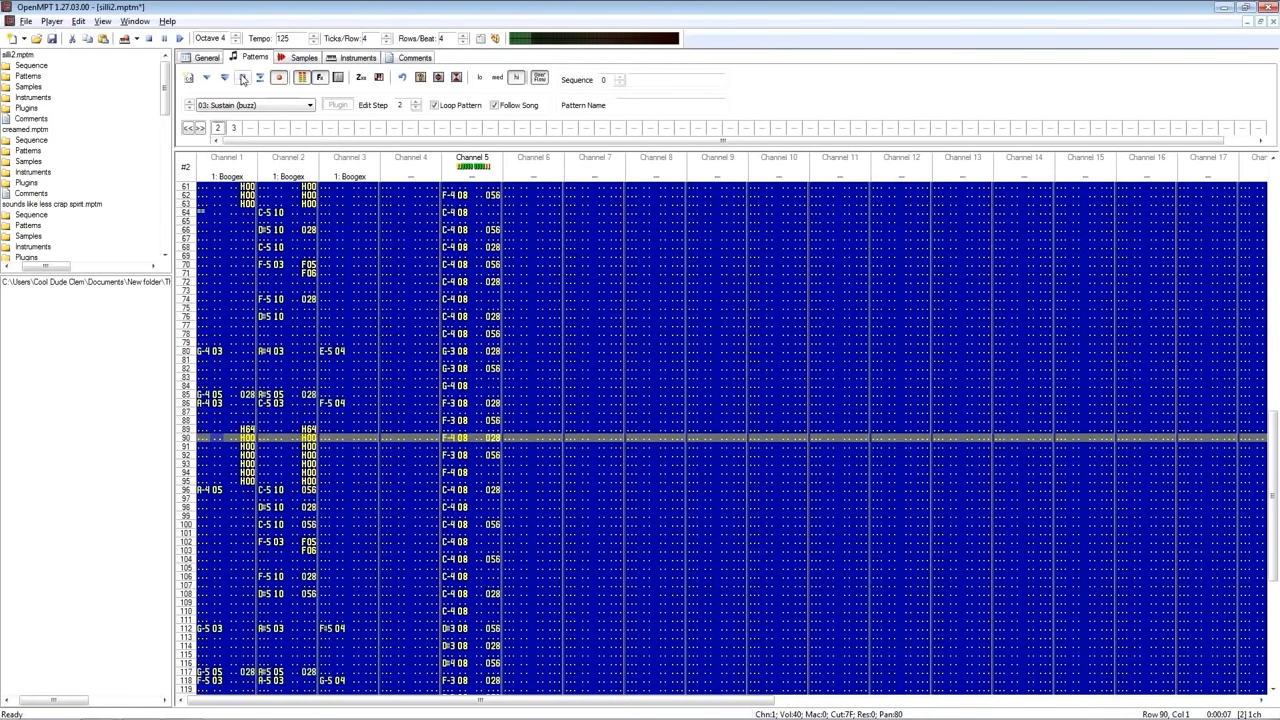
pyautogui.click(242, 79)
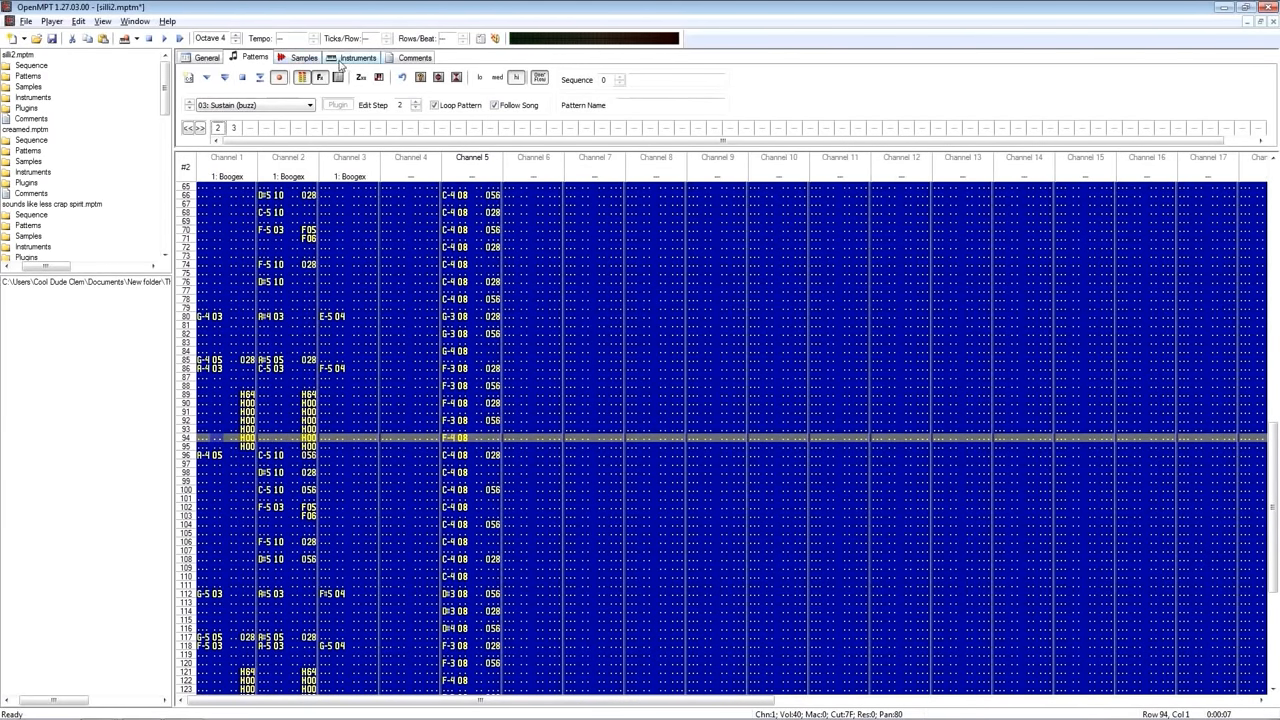
# Step: In the Instruments view, step between instrument 8 Staccato (finger stop) and instrument 1
pyautogui.click(343, 62)
pyautogui.click(292, 77)
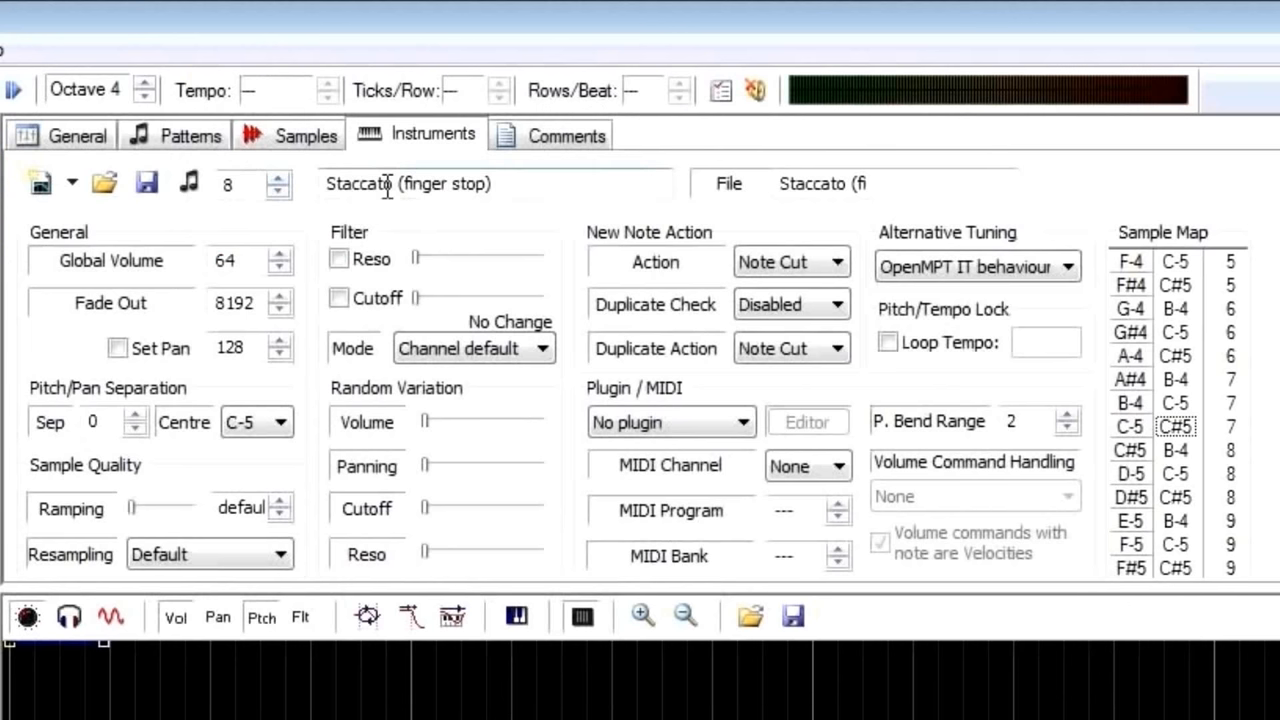
pyautogui.click(278, 191)
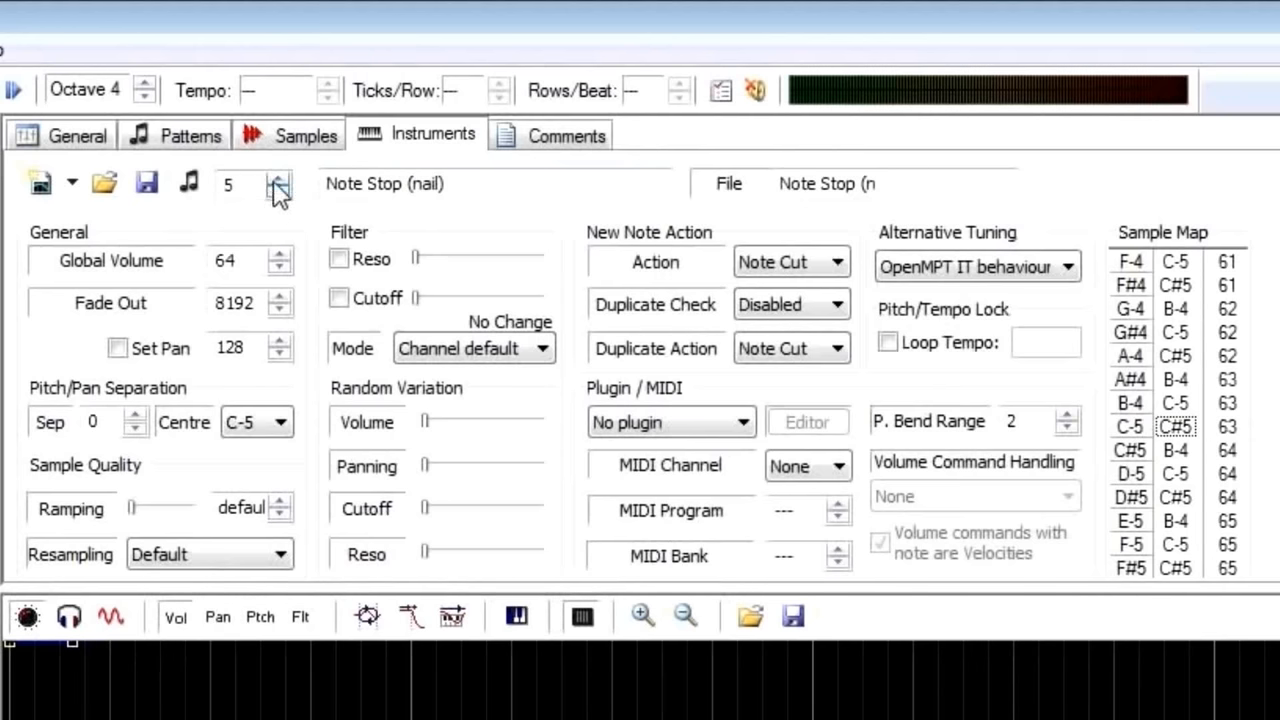
pyautogui.click(278, 179)
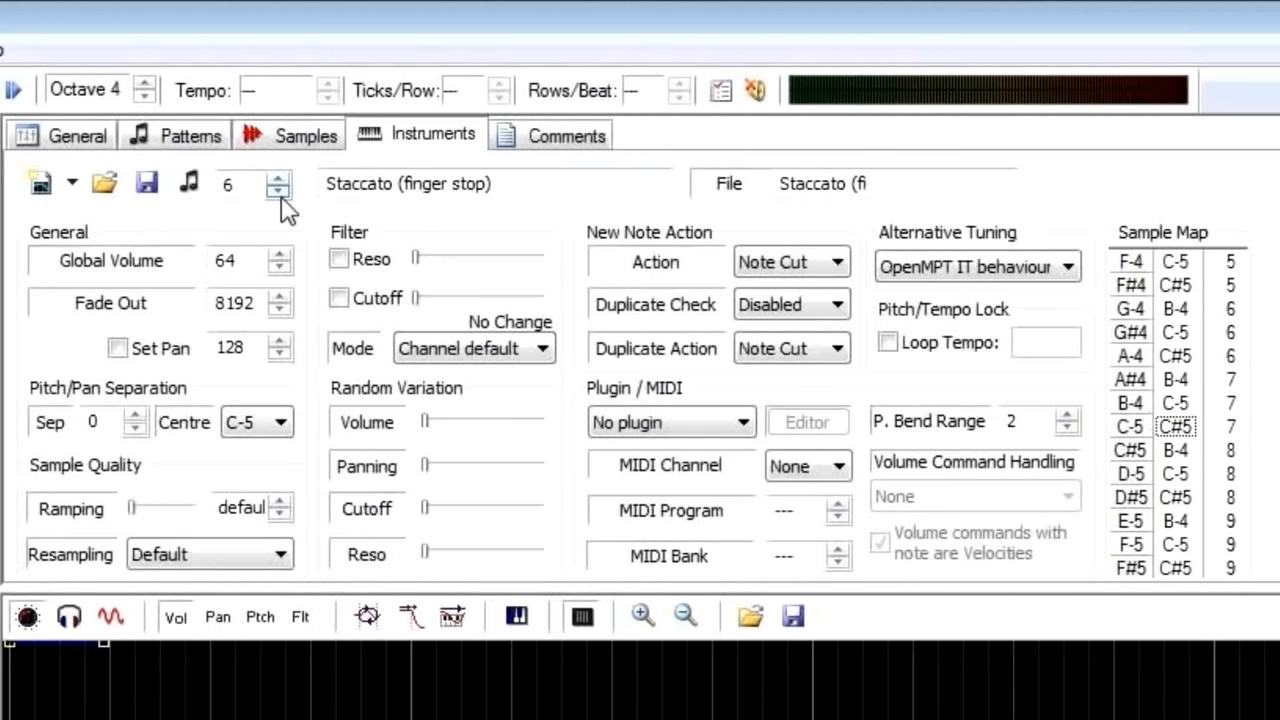
pyautogui.scroll(-1, 281, 199)
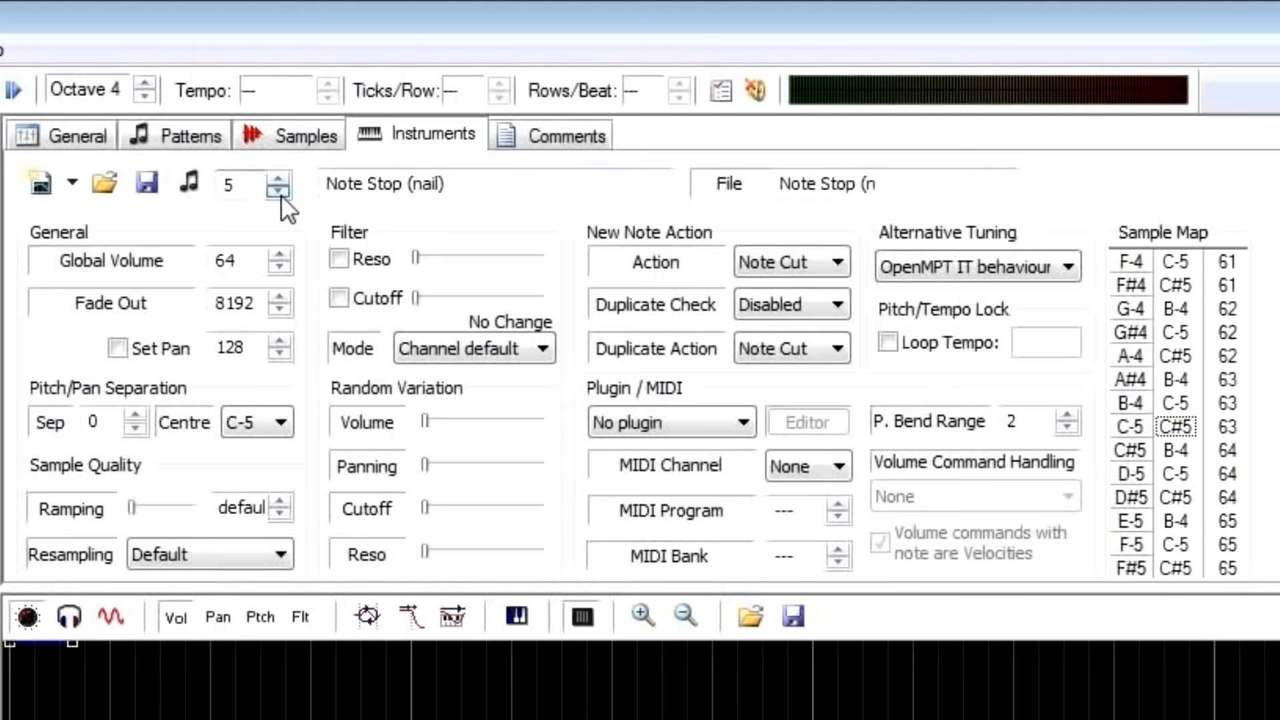
pyautogui.scroll(-1, 281, 199)
pyautogui.scroll(-1, 281, 199)
pyautogui.click(281, 196)
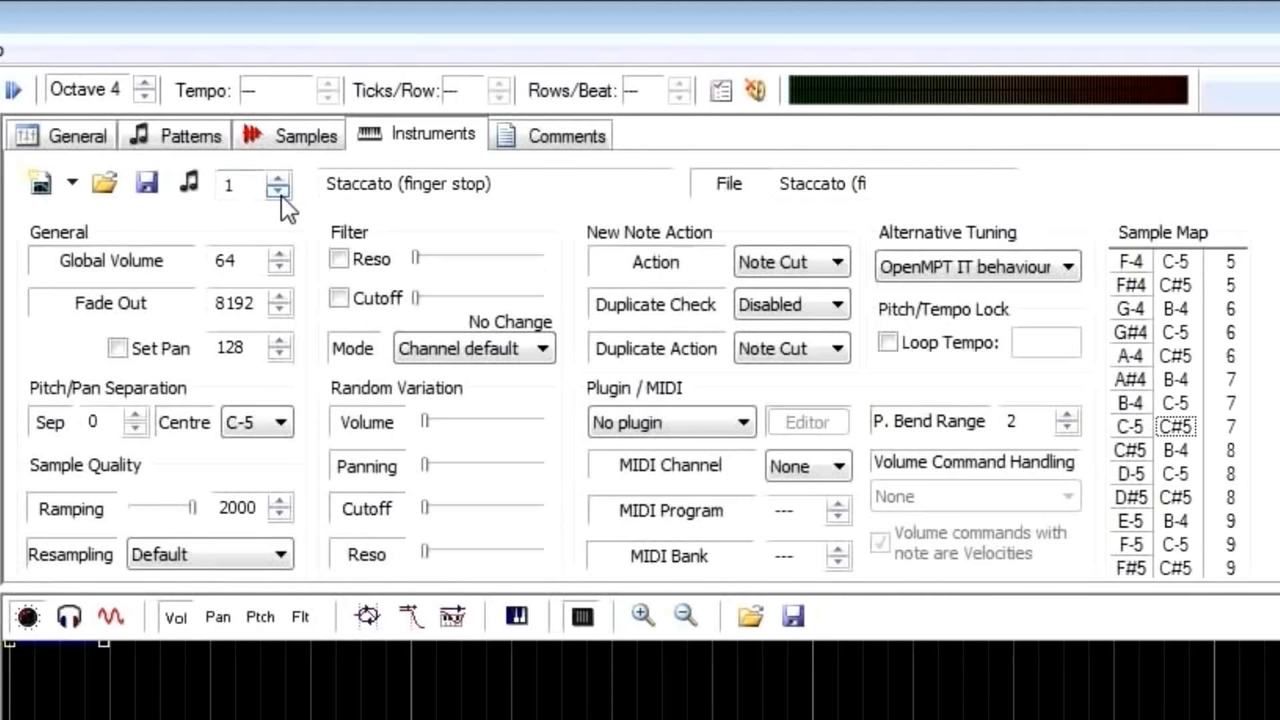
pyautogui.click(280, 192)
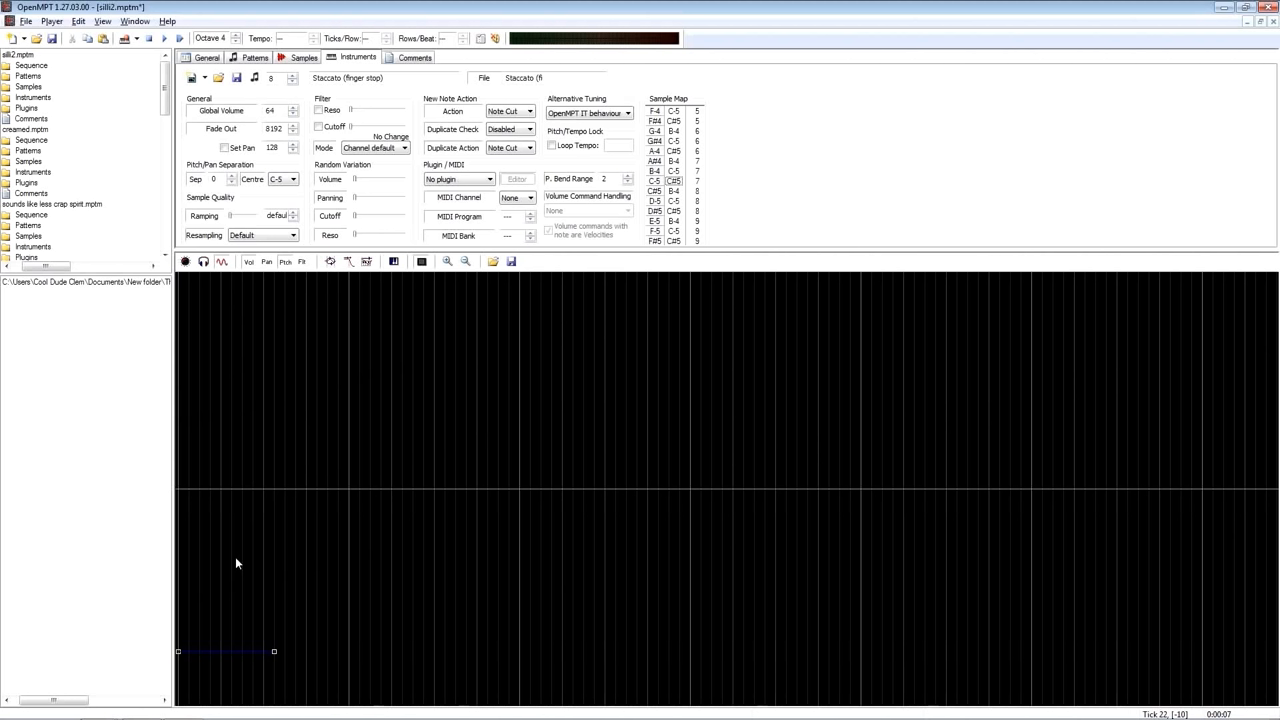
# Step: Audition instrument 8 with a note, then step forward through the remaining instruments
pyautogui.press('d')
pyautogui.click(292, 75)
pyautogui.click(292, 75)
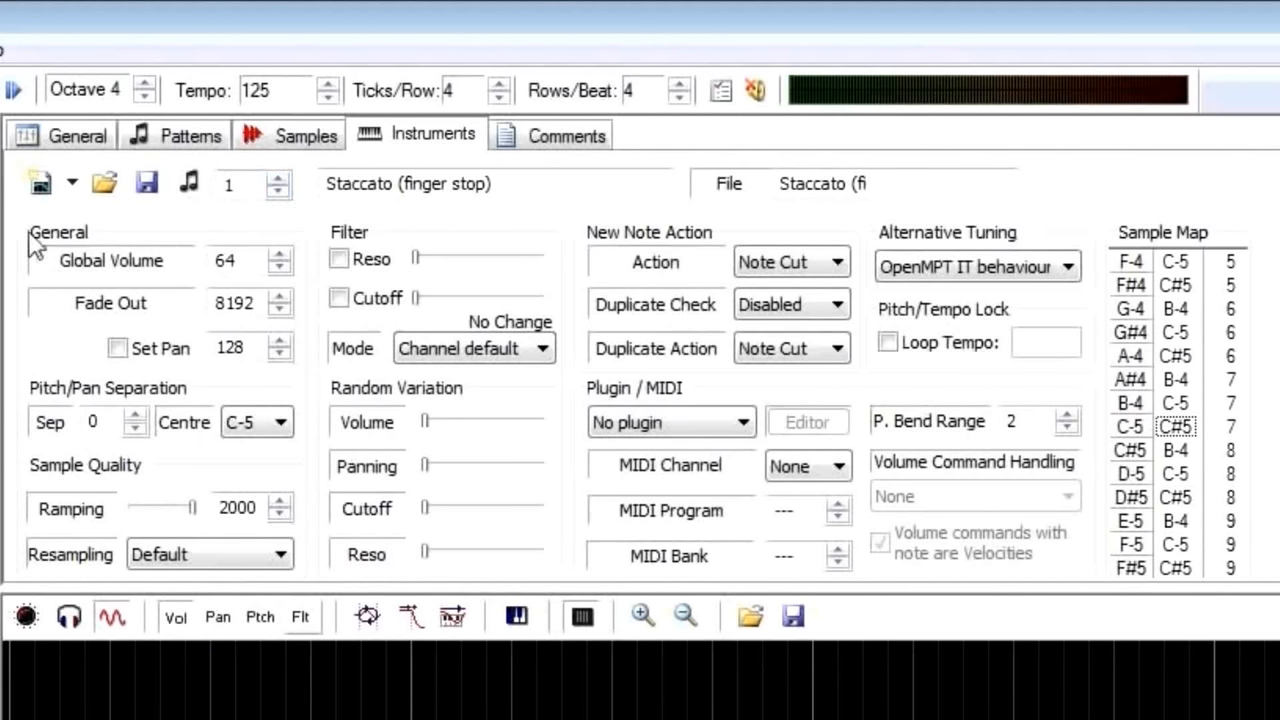
pyautogui.click(40, 195)
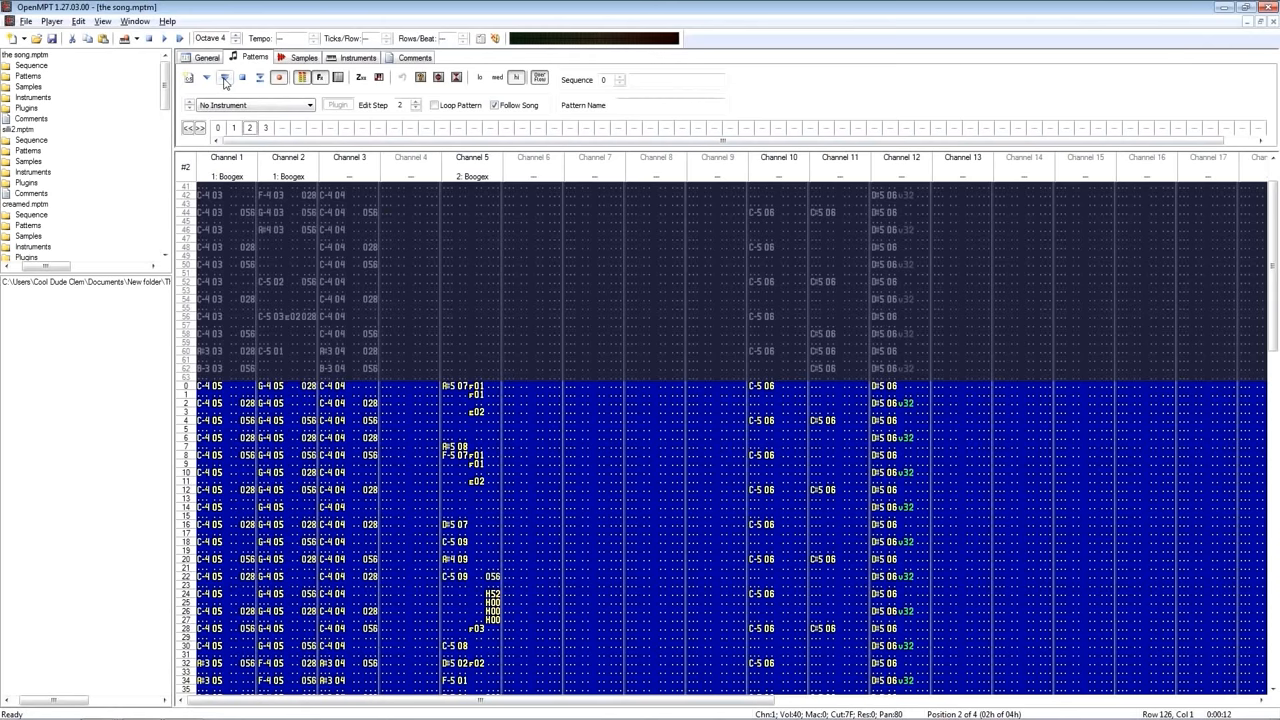
# Step: Play the song's pattern, peek at Channel 3's header options without changes, and play again
pyautogui.click(225, 80)
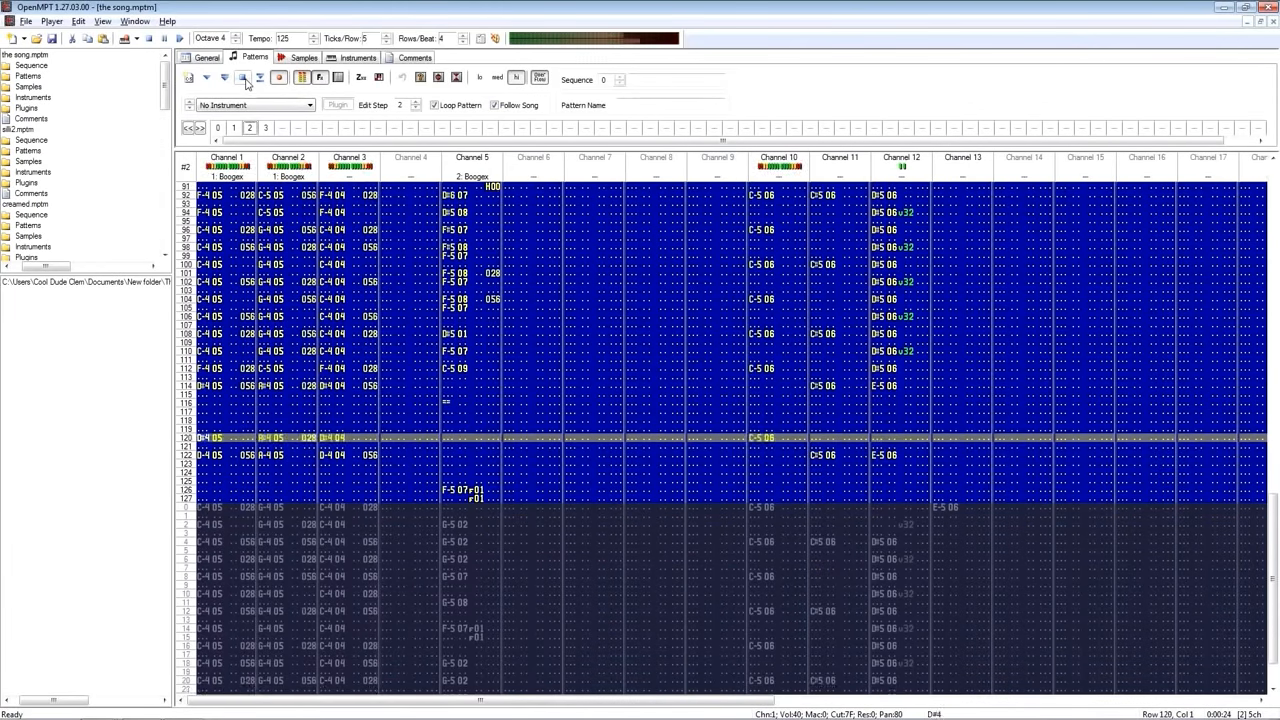
pyautogui.click(245, 81)
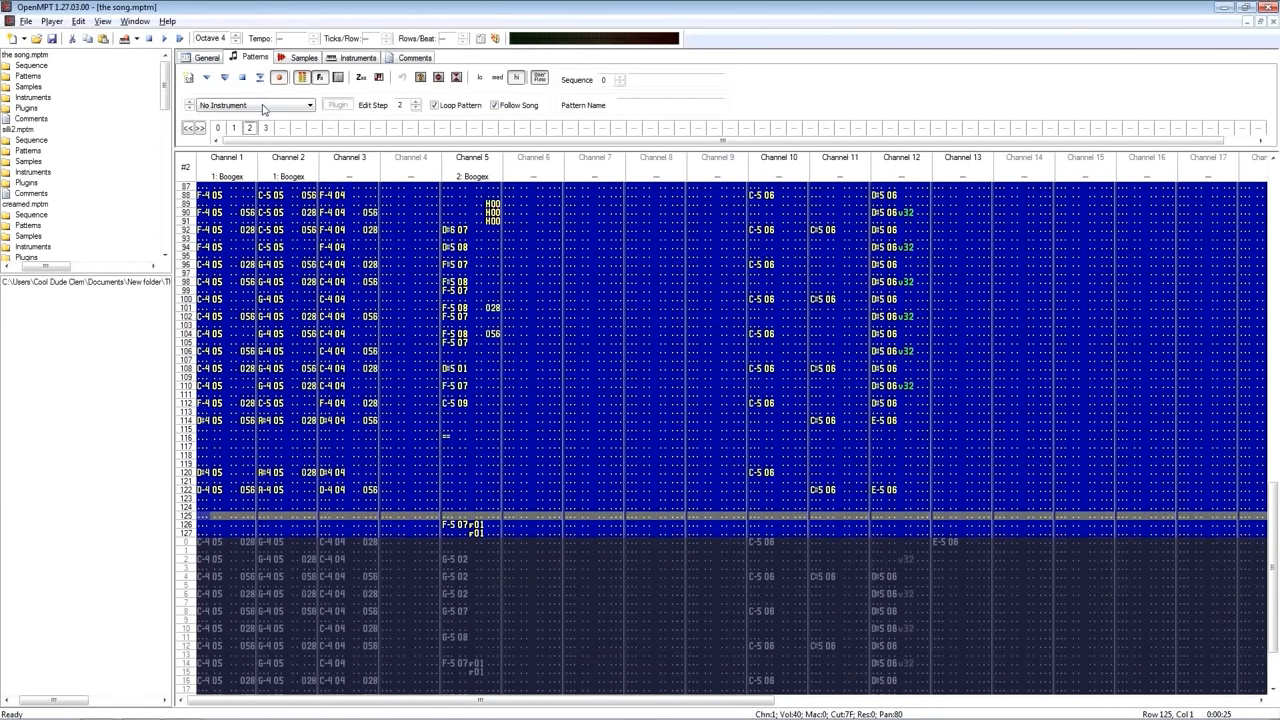
pyautogui.scroll(15, 265, 104)
pyautogui.scroll(5, 265, 104)
pyautogui.scroll(5, 265, 104)
pyautogui.scroll(5, 265, 104)
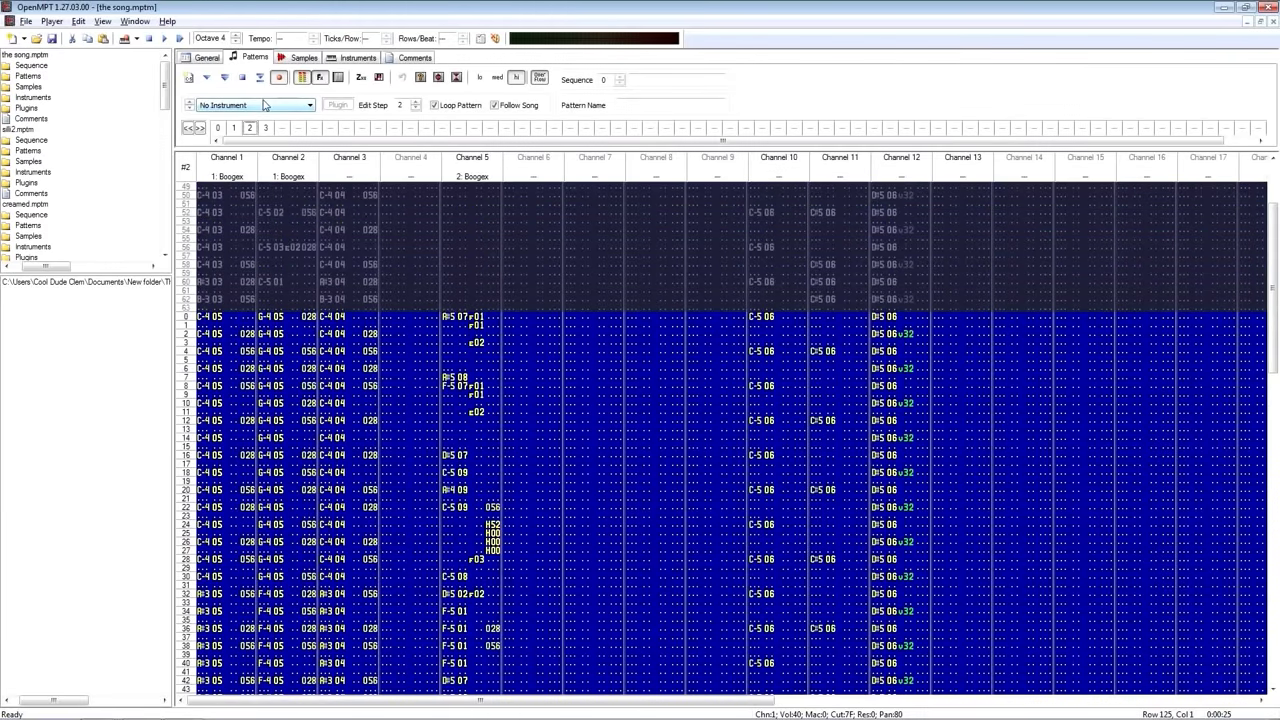
pyautogui.rightClick(342, 168)
pyautogui.click(362, 192)
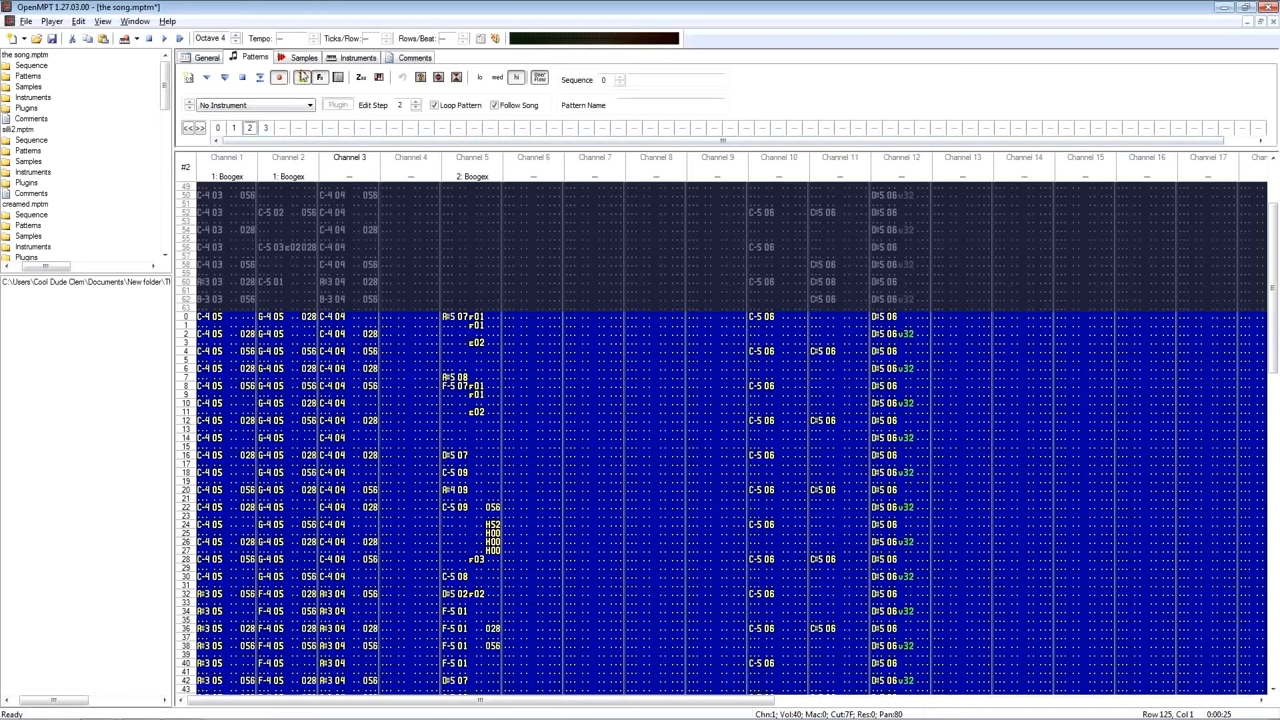
pyautogui.click(226, 78)
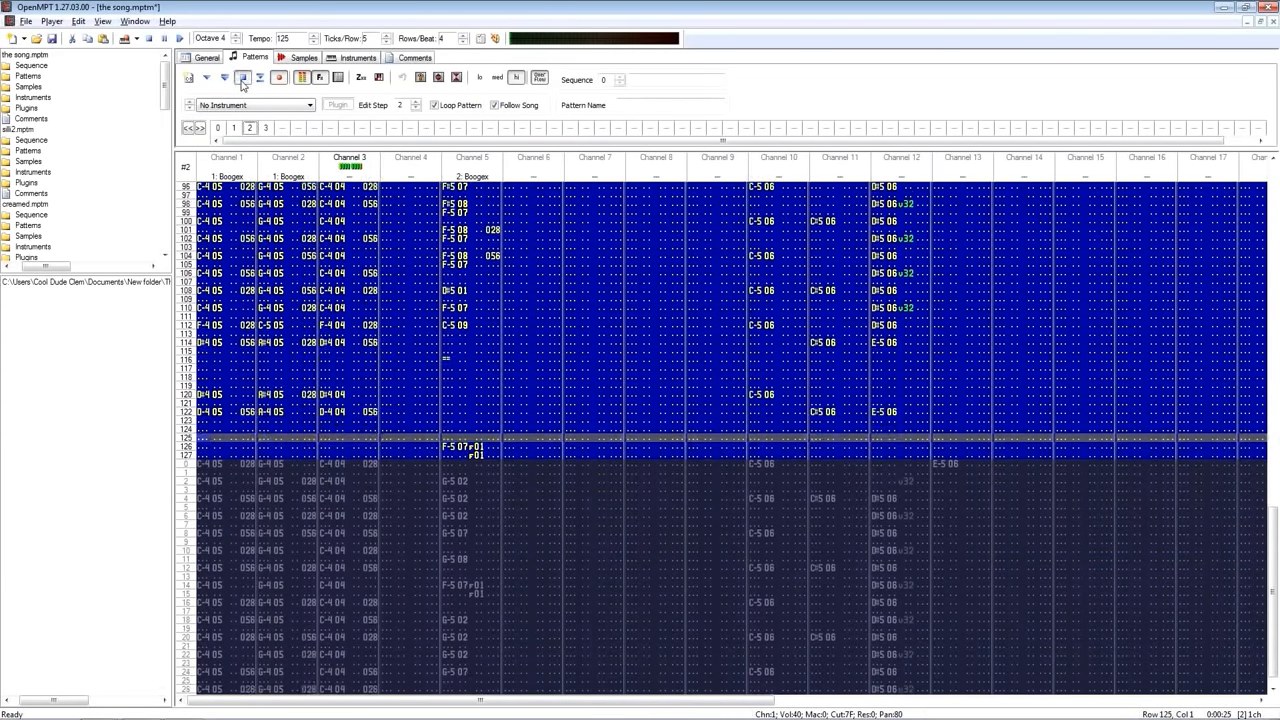
# Step: Replay the song from an earlier pattern and select Channel 5 row 0
pyautogui.click(241, 78)
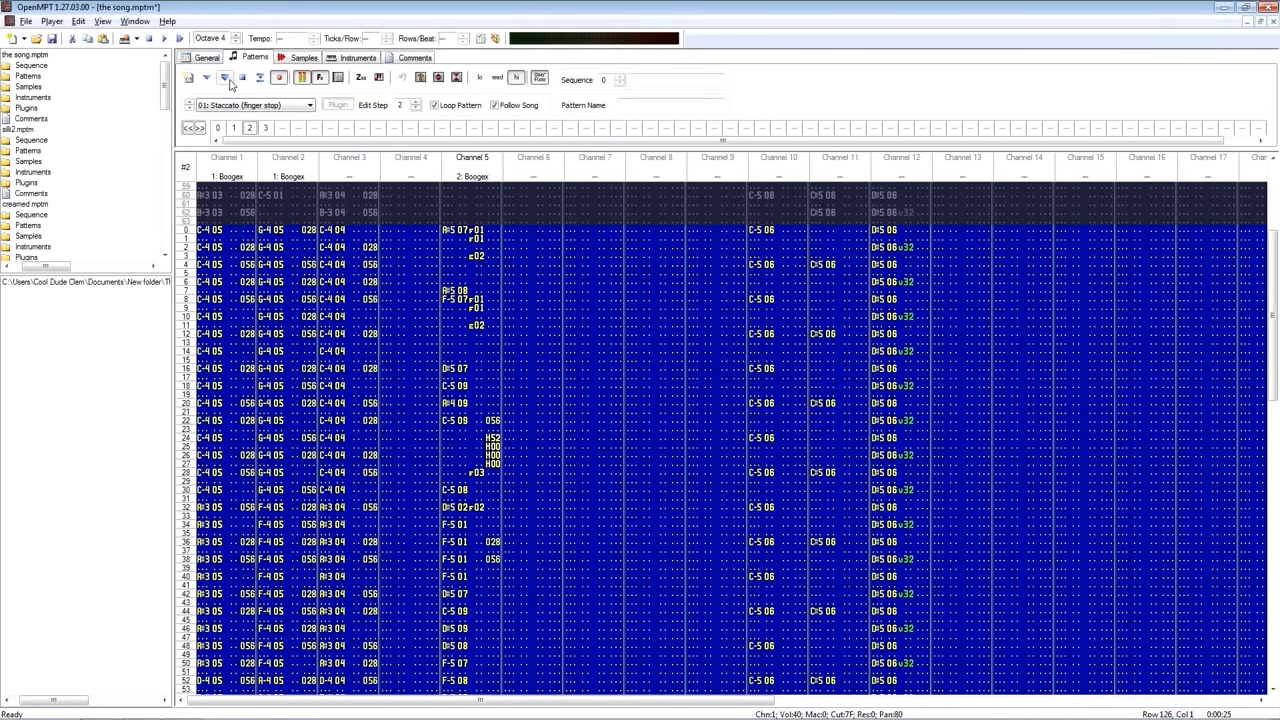
pyautogui.click(229, 82)
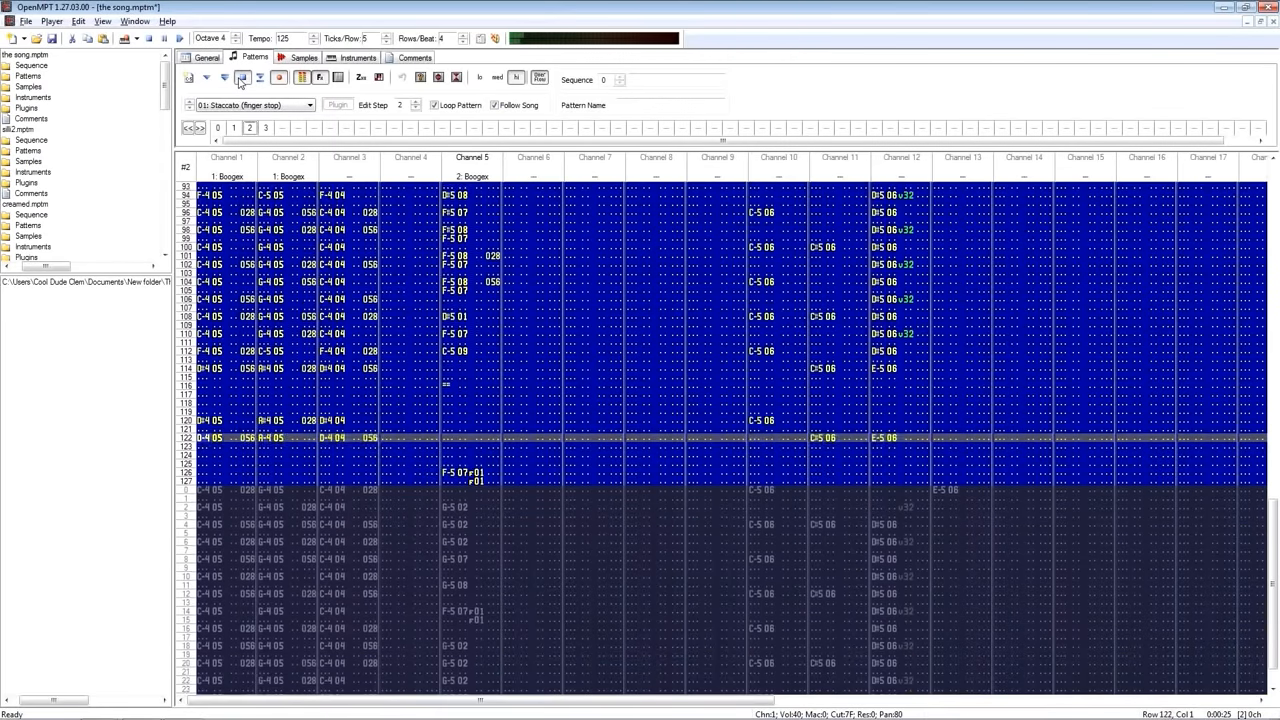
pyautogui.click(240, 78)
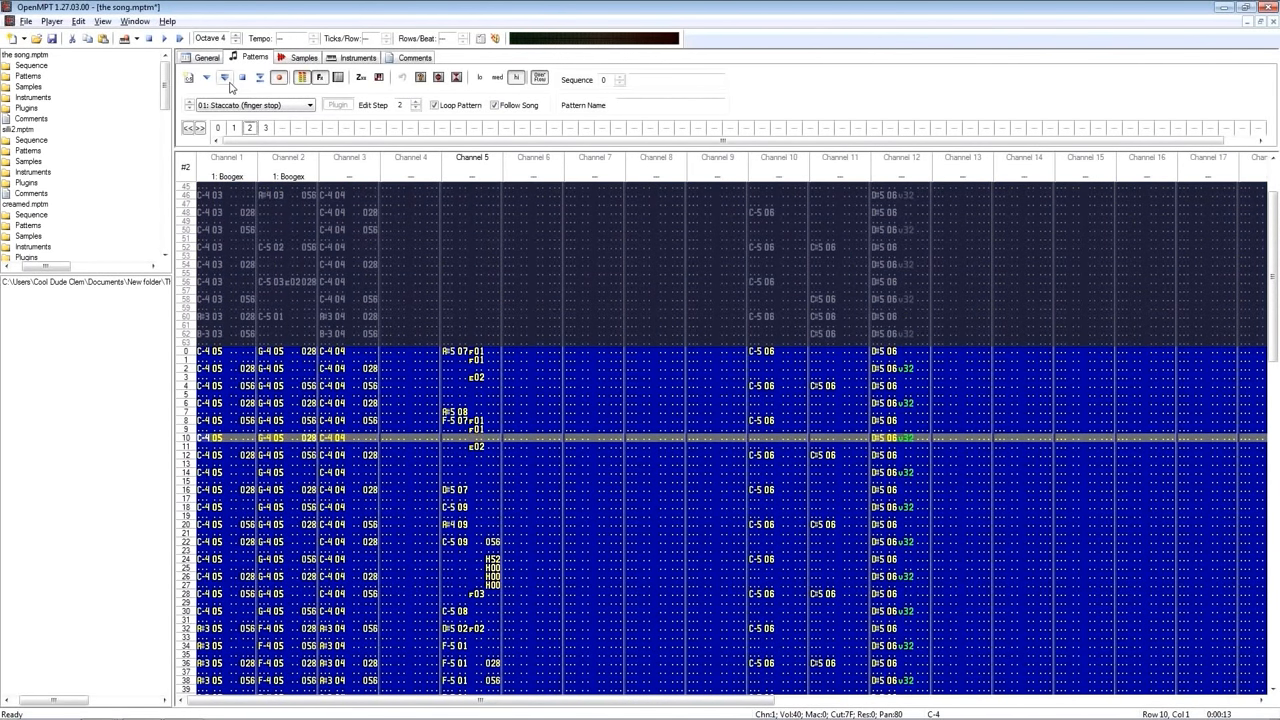
pyautogui.click(229, 82)
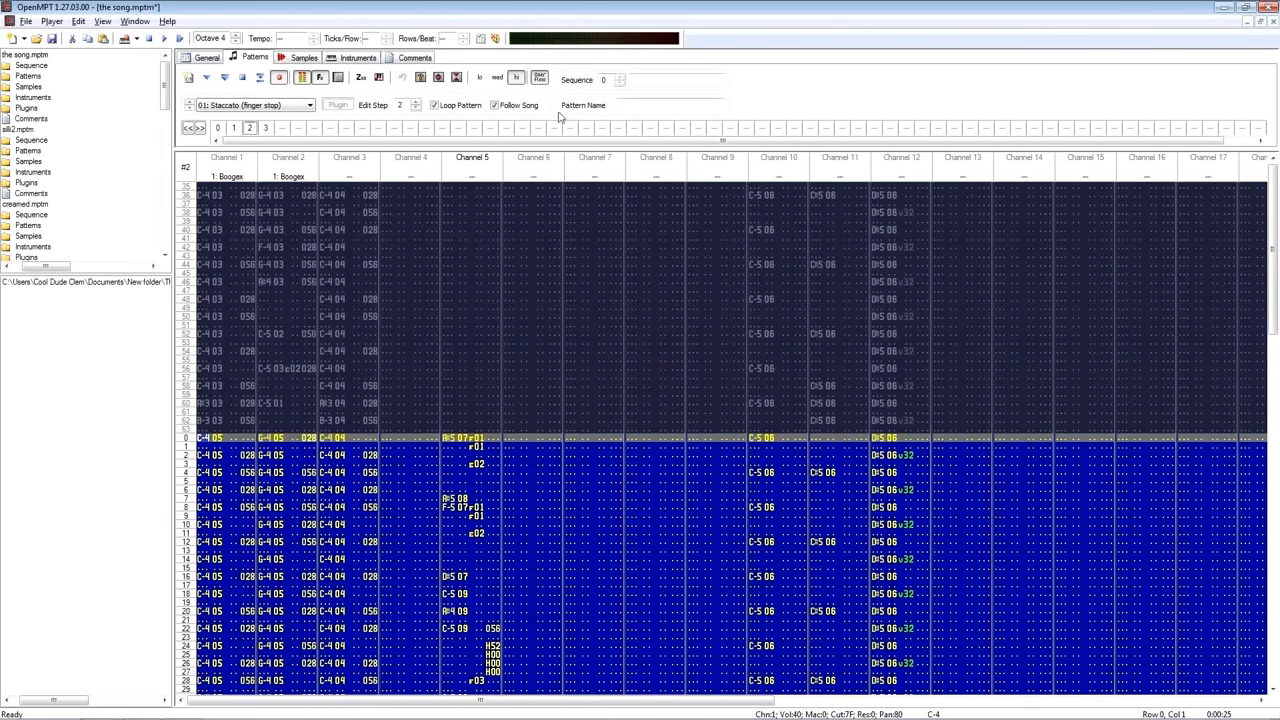
pyautogui.click(470, 439)
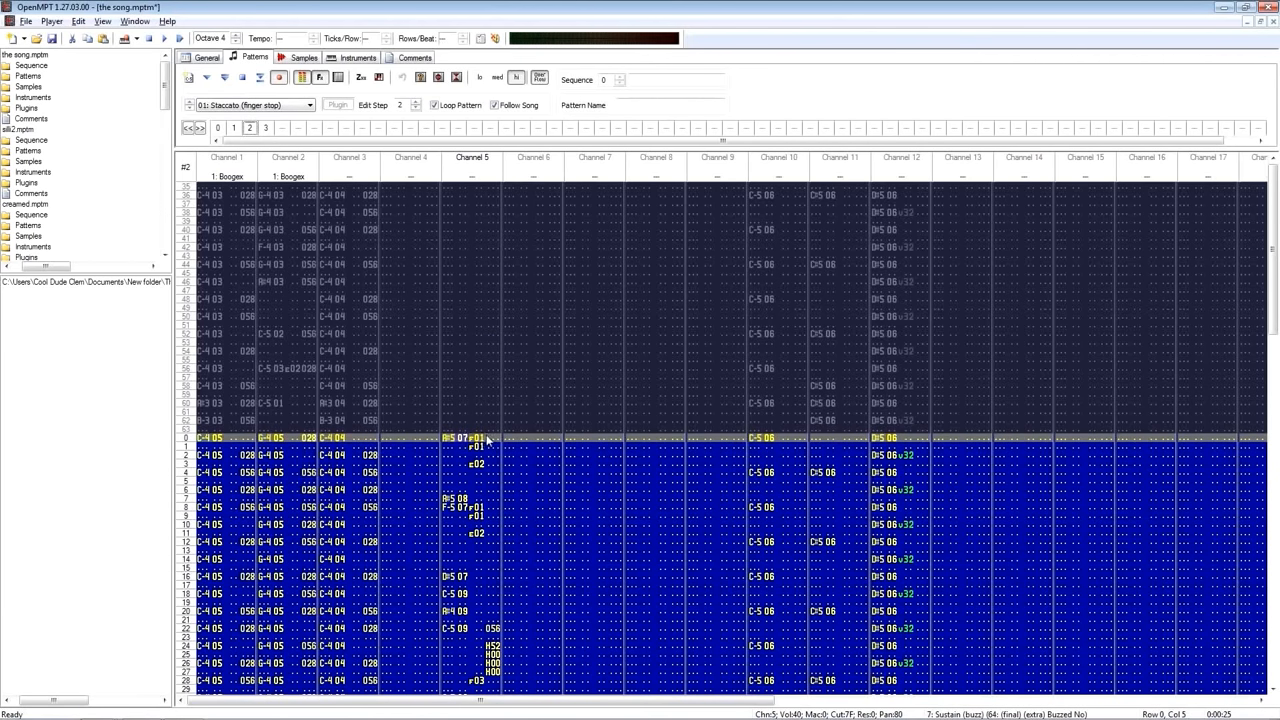
# Step: Make 07 Sustain (buzz) then 08 Note Stop (nail) the current instrument and move to row 8
pyautogui.click(298, 105)
pyautogui.click(272, 179)
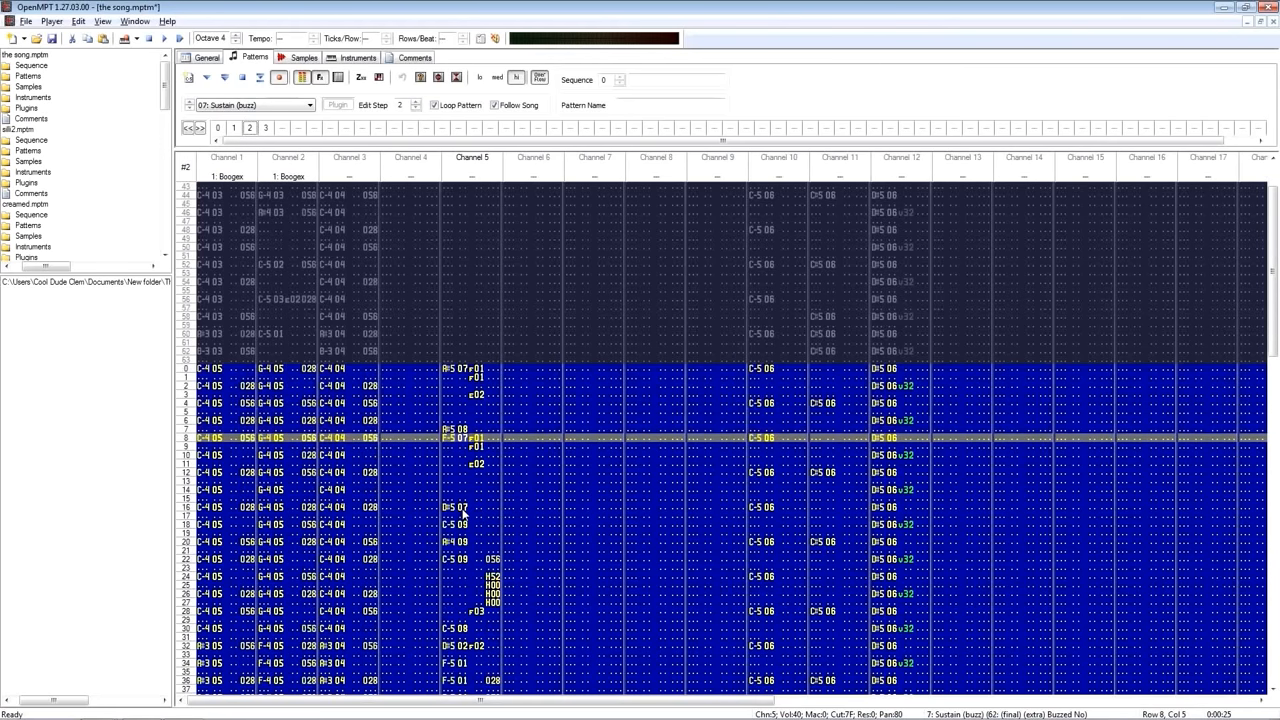
pyautogui.click(297, 105)
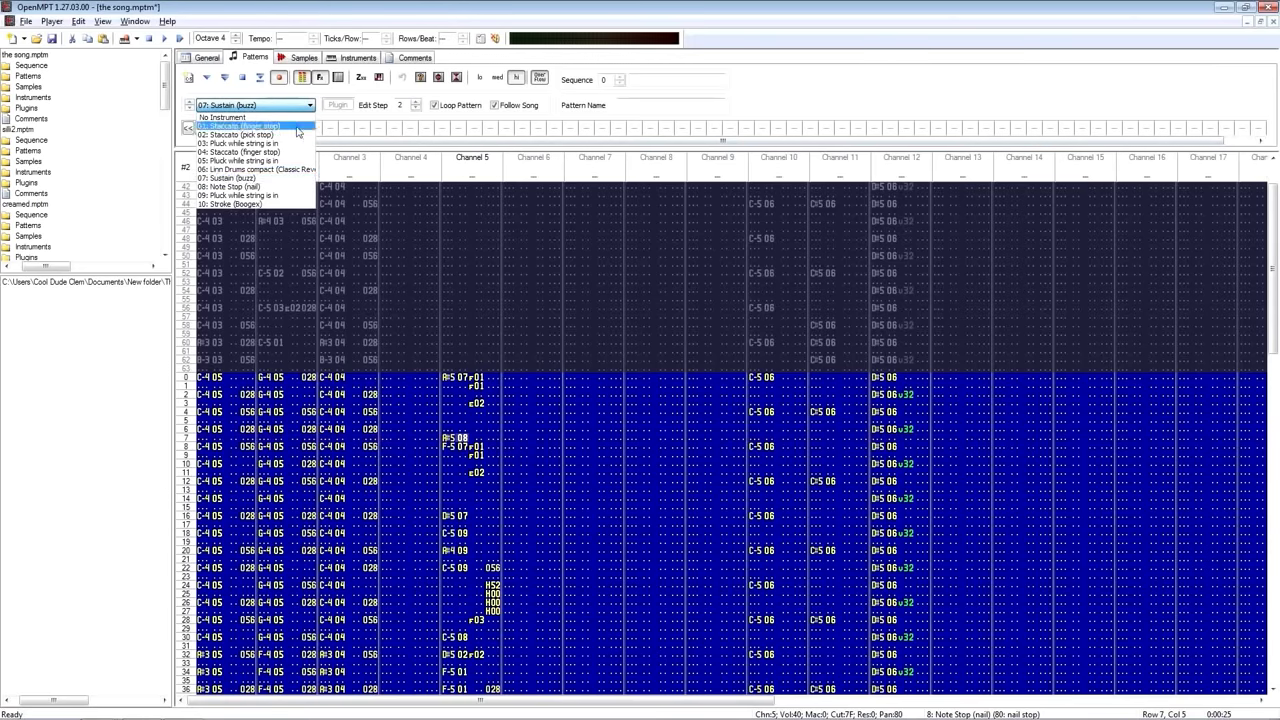
pyautogui.click(278, 189)
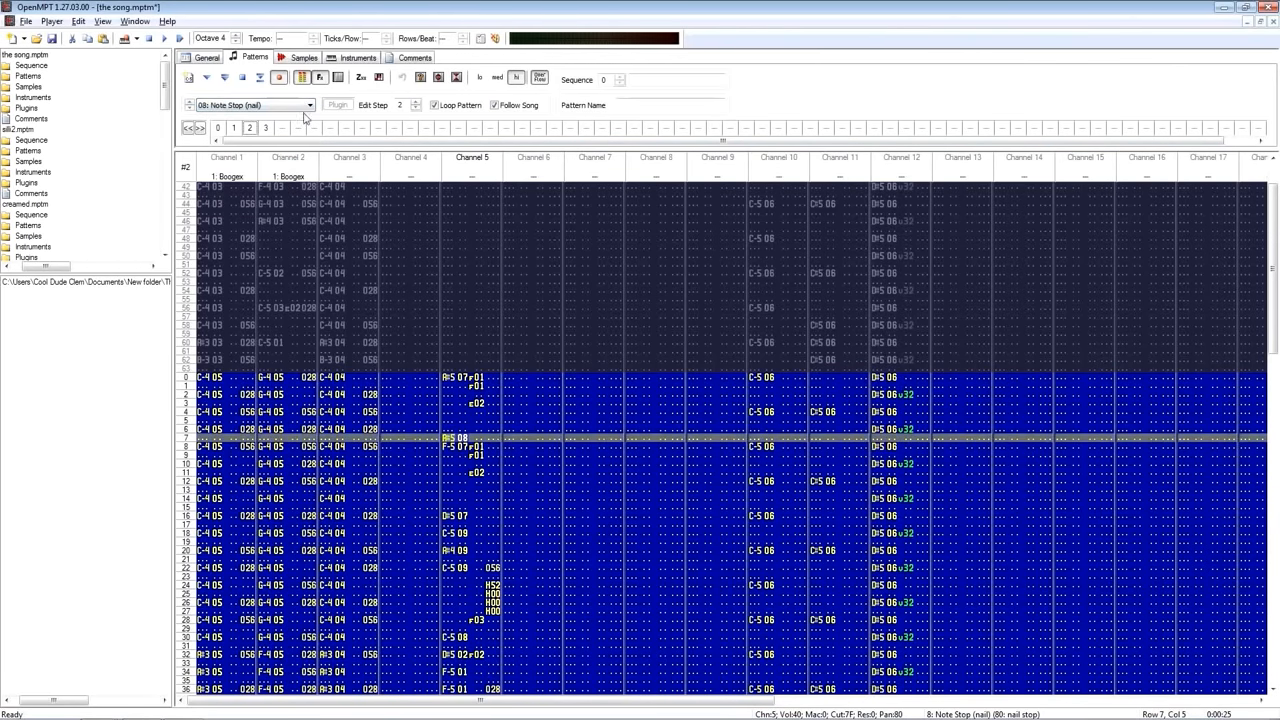
pyautogui.click(261, 84)
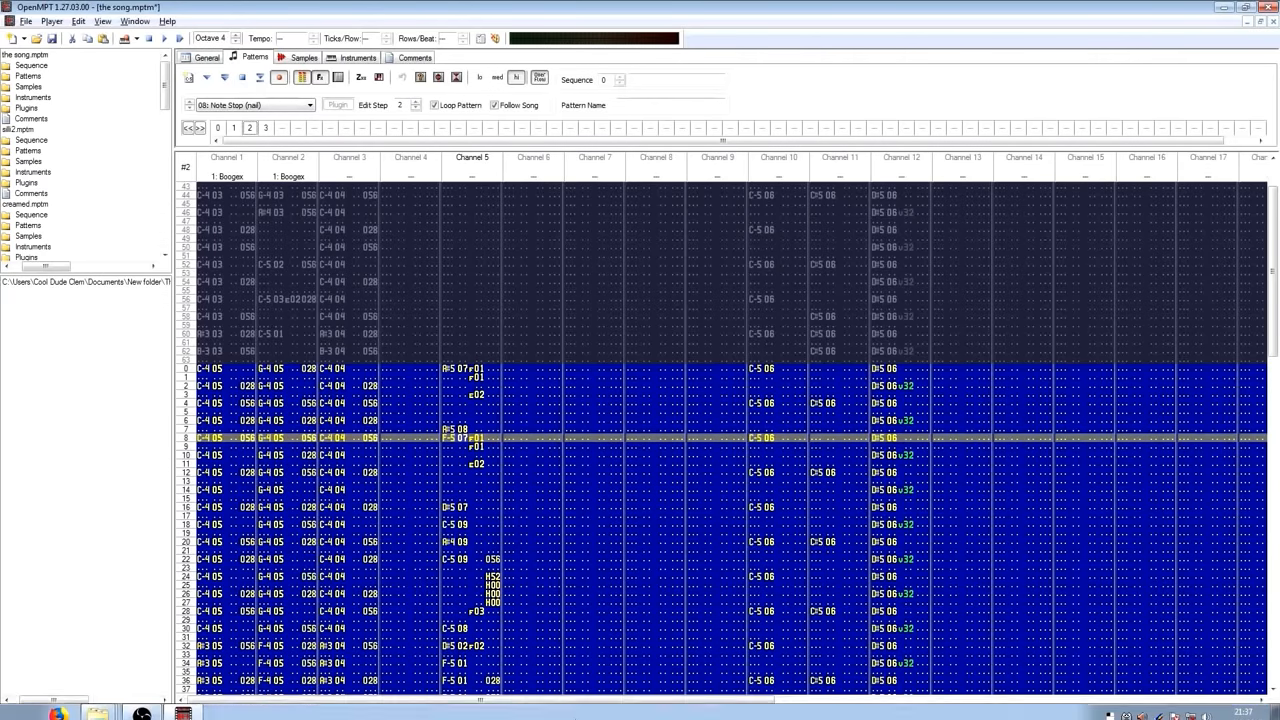
pyautogui.scroll(-2, 460, 510)
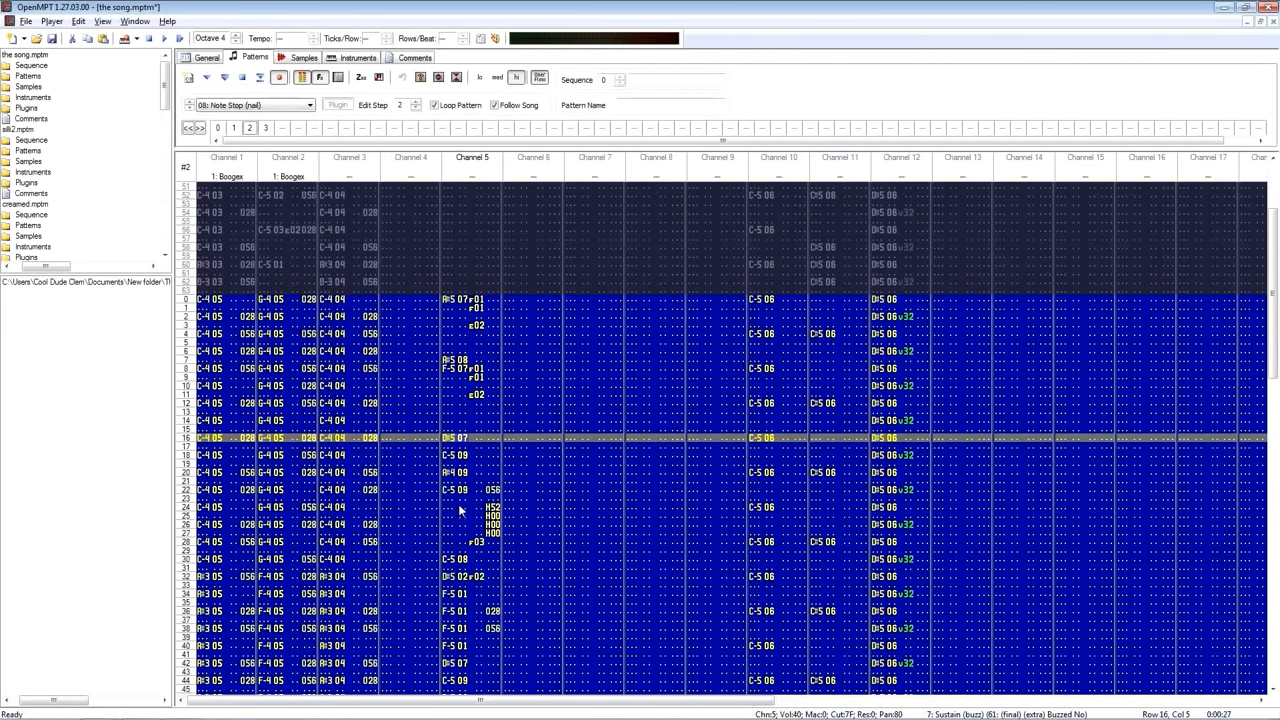
# Step: Select channel 5's notes from row 18, hear them, and set them to sustain instrument 07
pyautogui.click(453, 455)
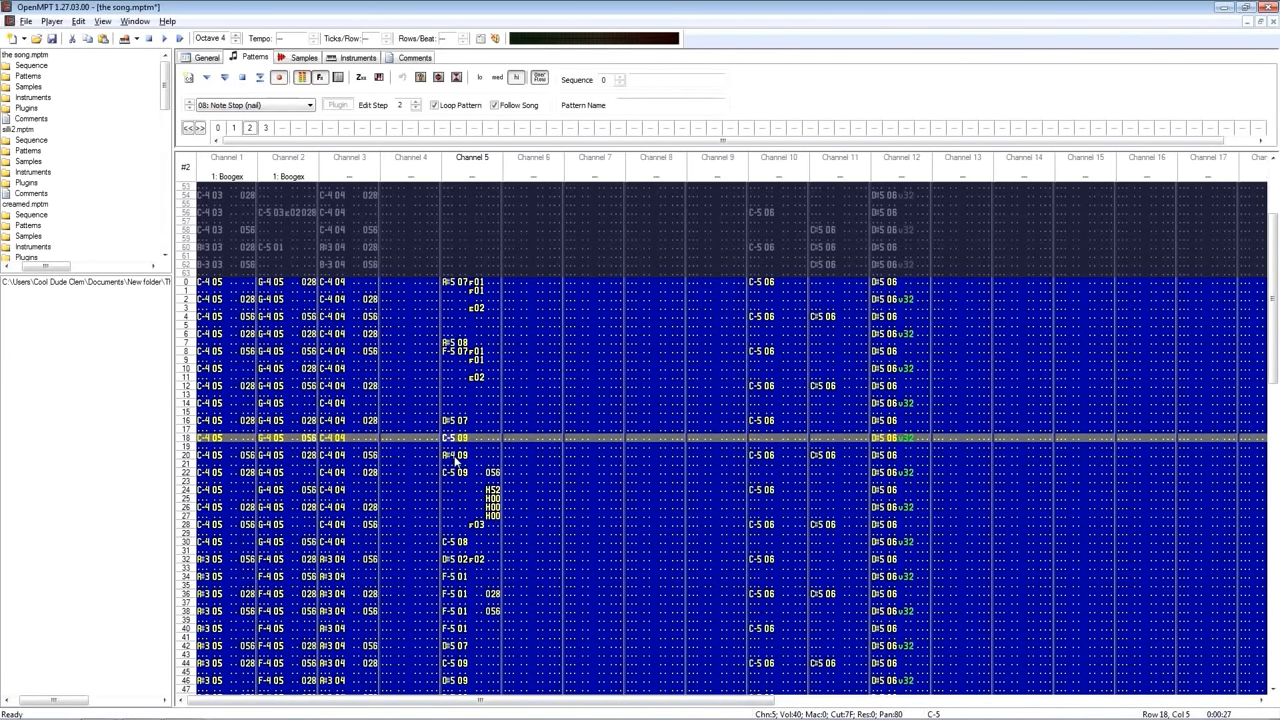
pyautogui.hotkey('ctrl', 'Down')
pyautogui.click(449, 421)
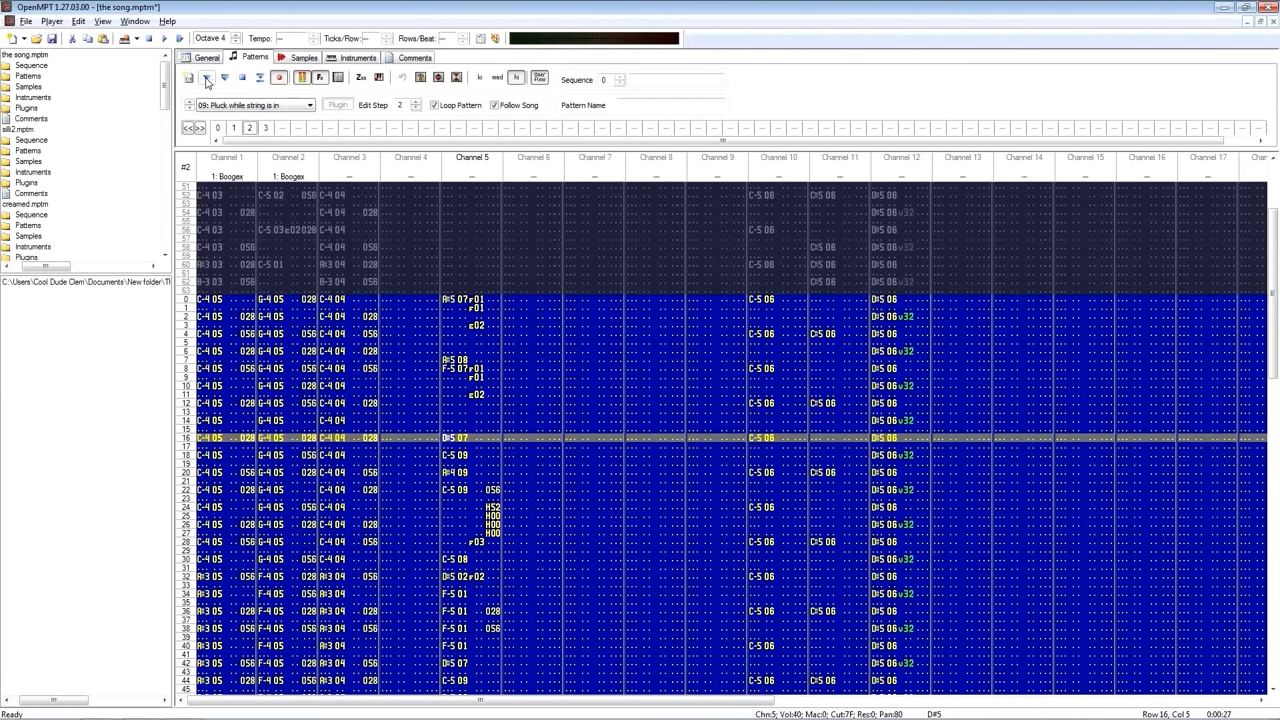
pyautogui.click(207, 81)
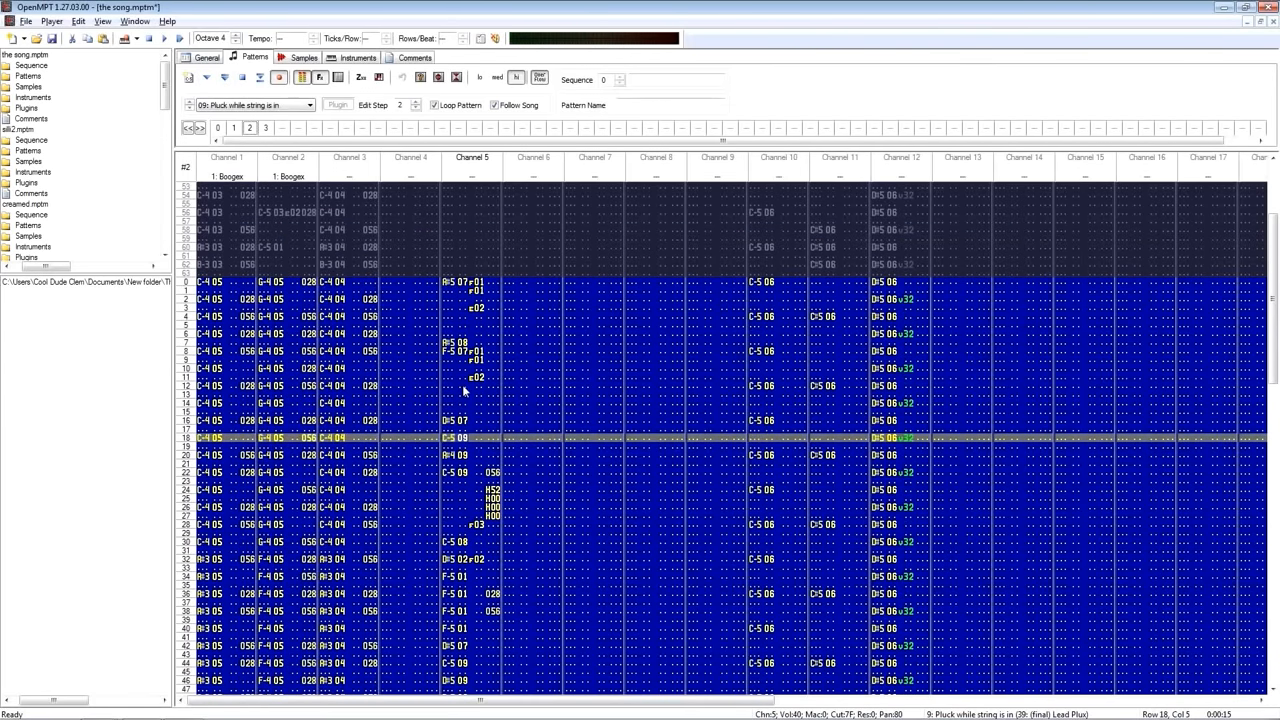
pyautogui.press('7')
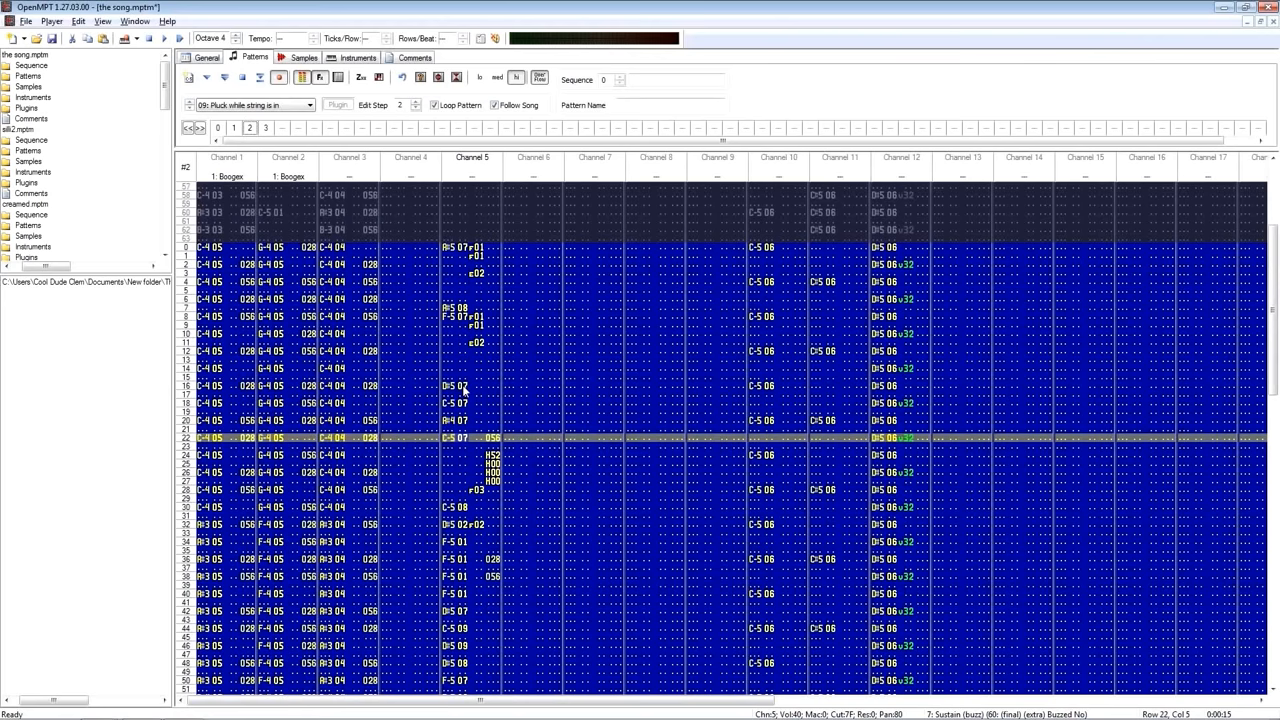
# Step: Replay the edited passage from row 16 a few times, then play on from row 34
pyautogui.click(464, 388)
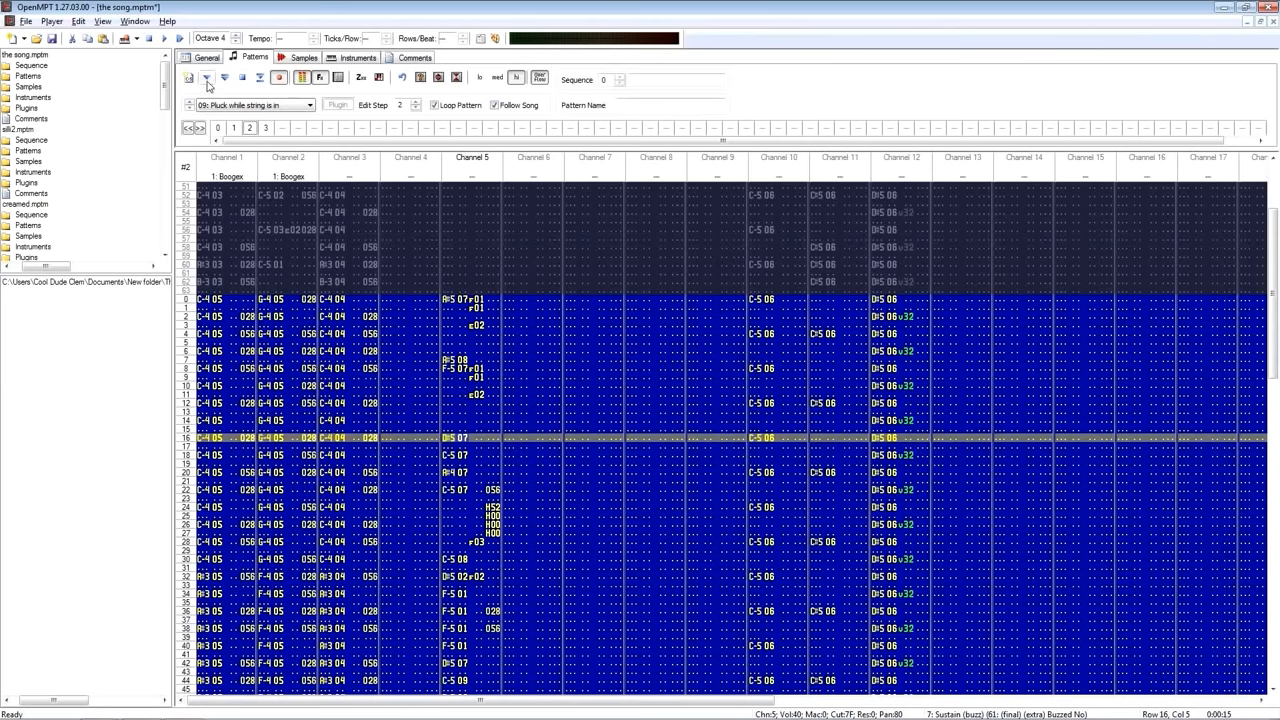
pyautogui.click(207, 80)
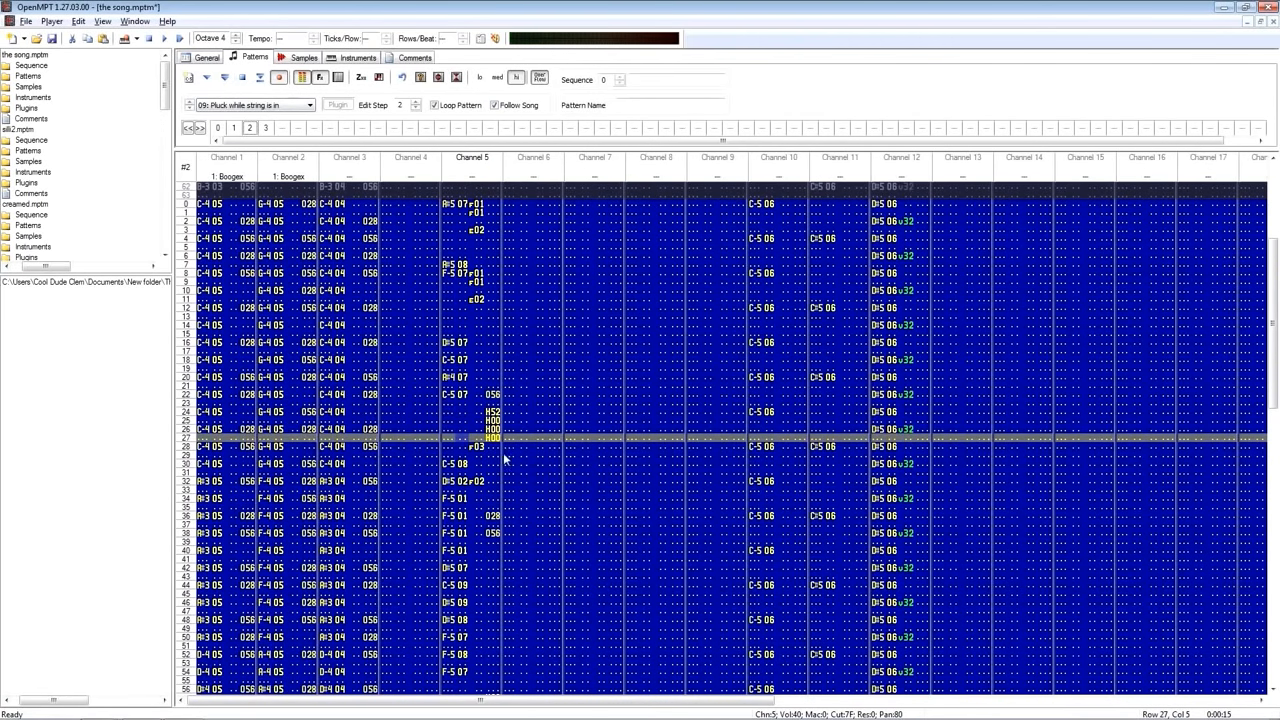
pyautogui.moveTo(492, 392); pyautogui.dragTo(487, 409)
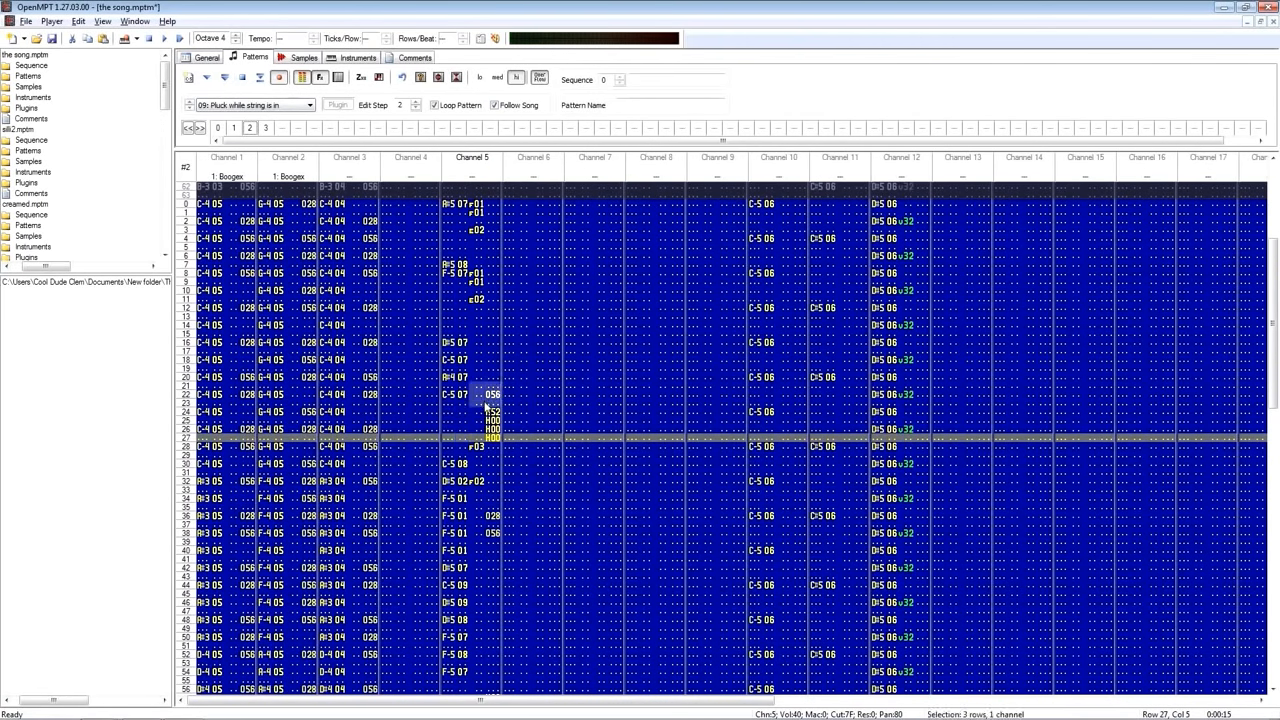
pyautogui.click(461, 357)
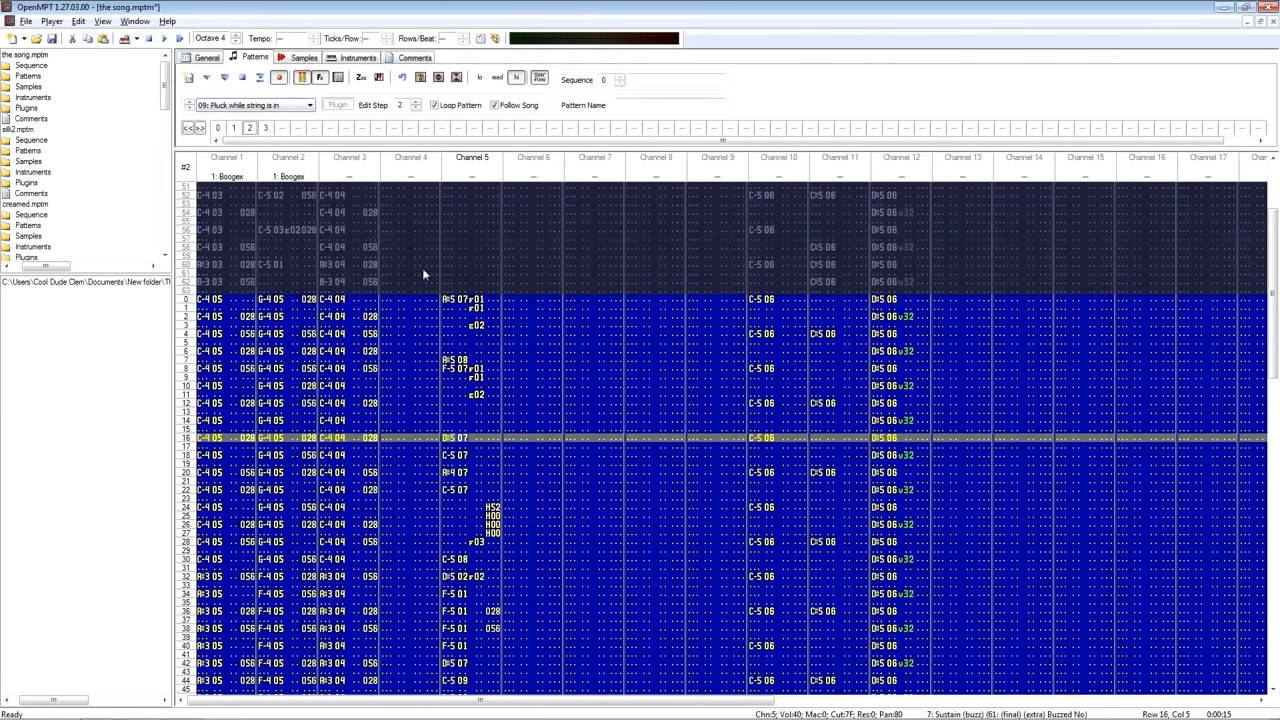
pyautogui.click(242, 78)
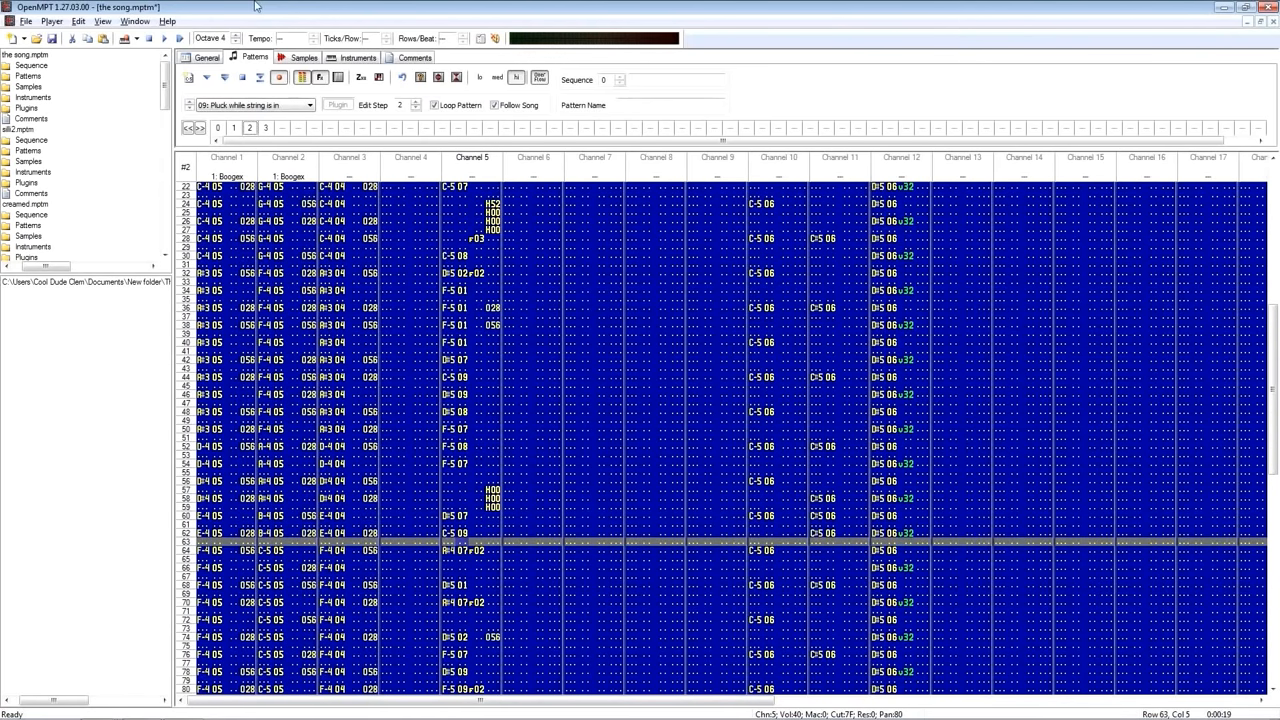
pyautogui.click(470, 298)
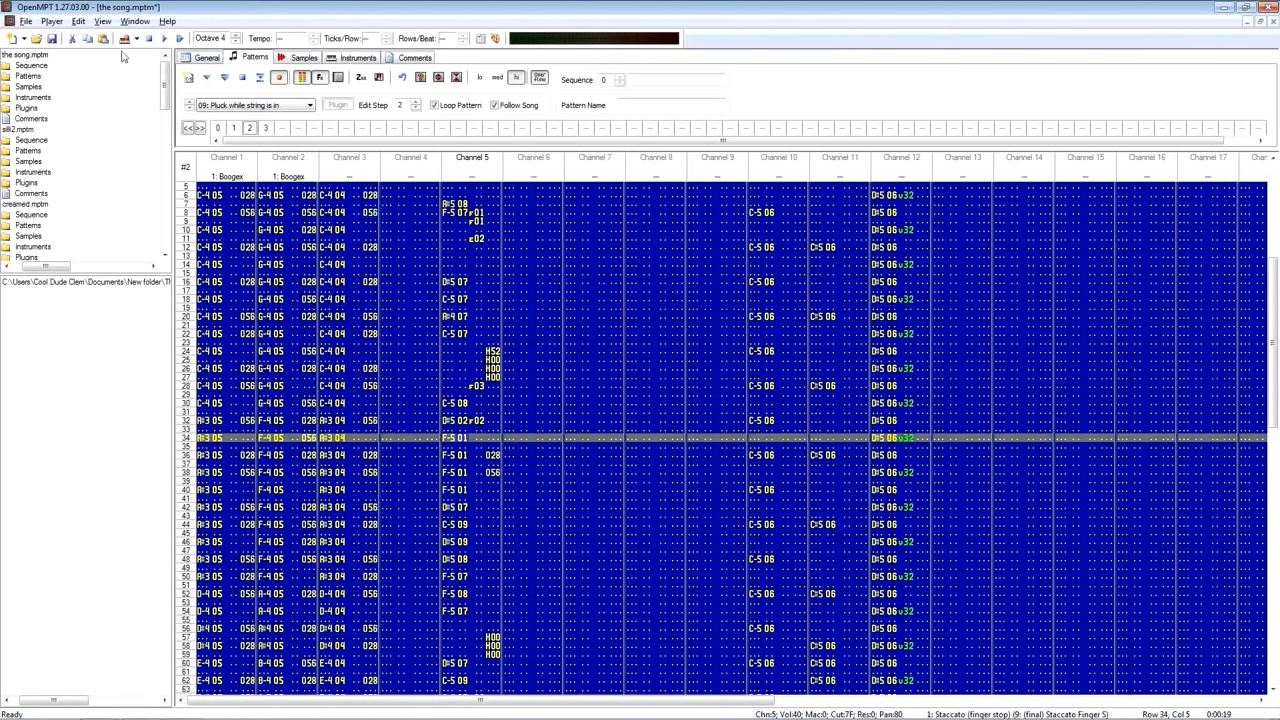
pyautogui.click(207, 79)
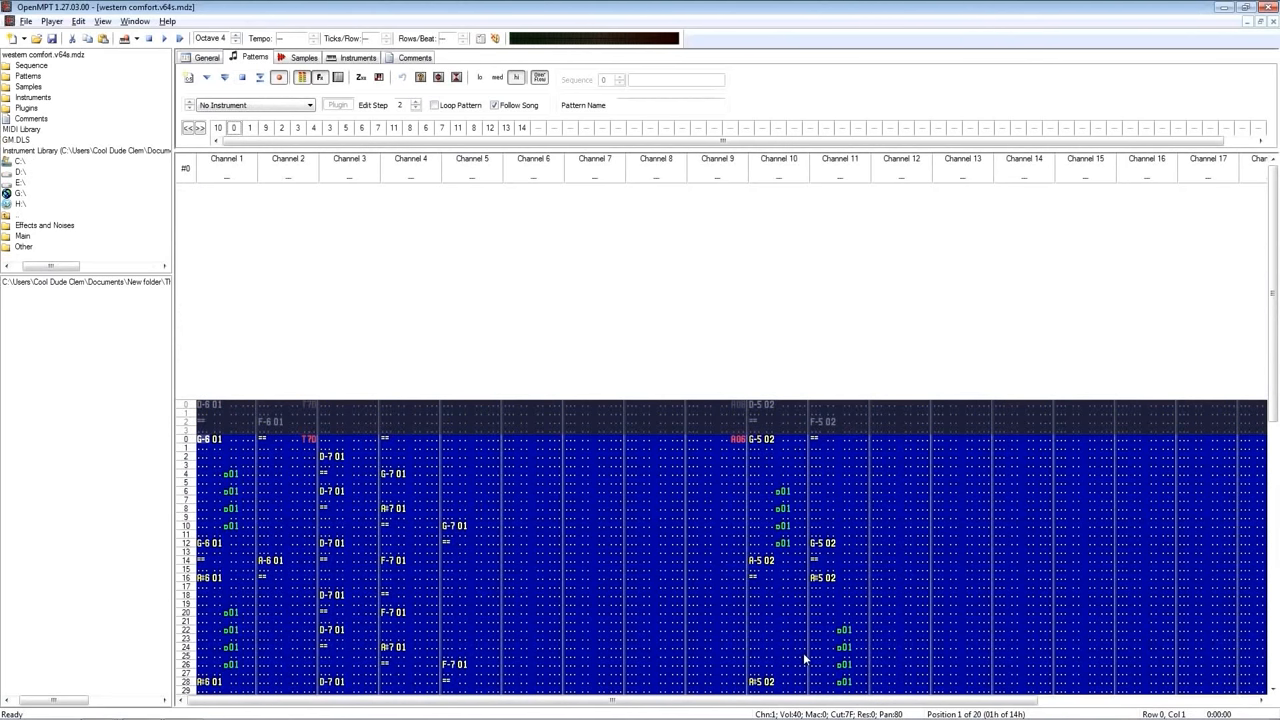
# Step: Play the original western tune, then the remade west.mptm from the start, and stop playback
pyautogui.click(180, 39)
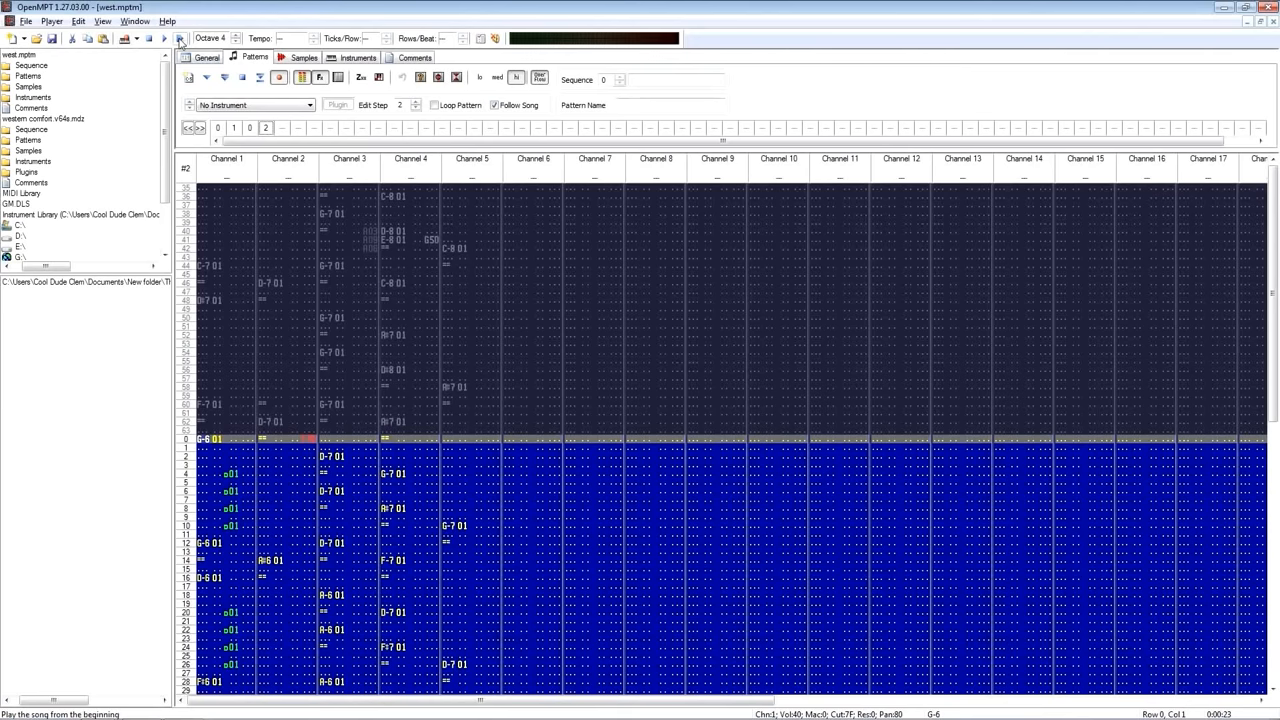
pyautogui.click(180, 39)
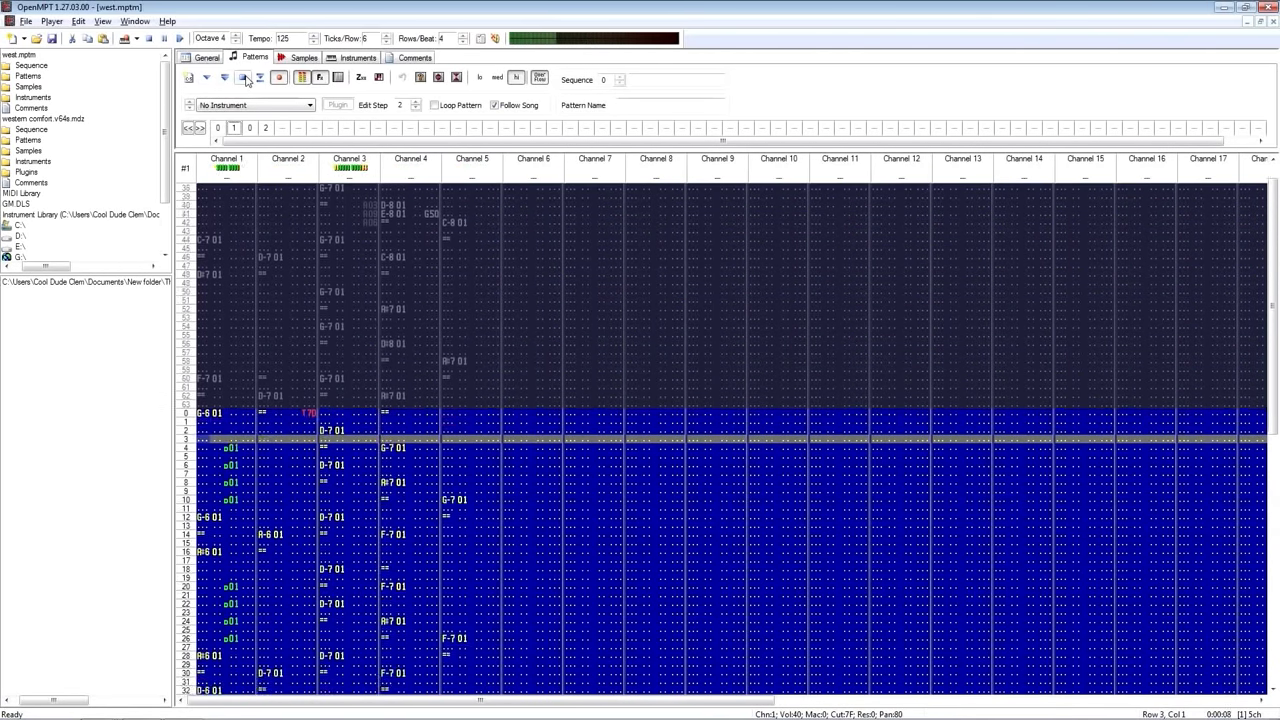
pyautogui.click(243, 78)
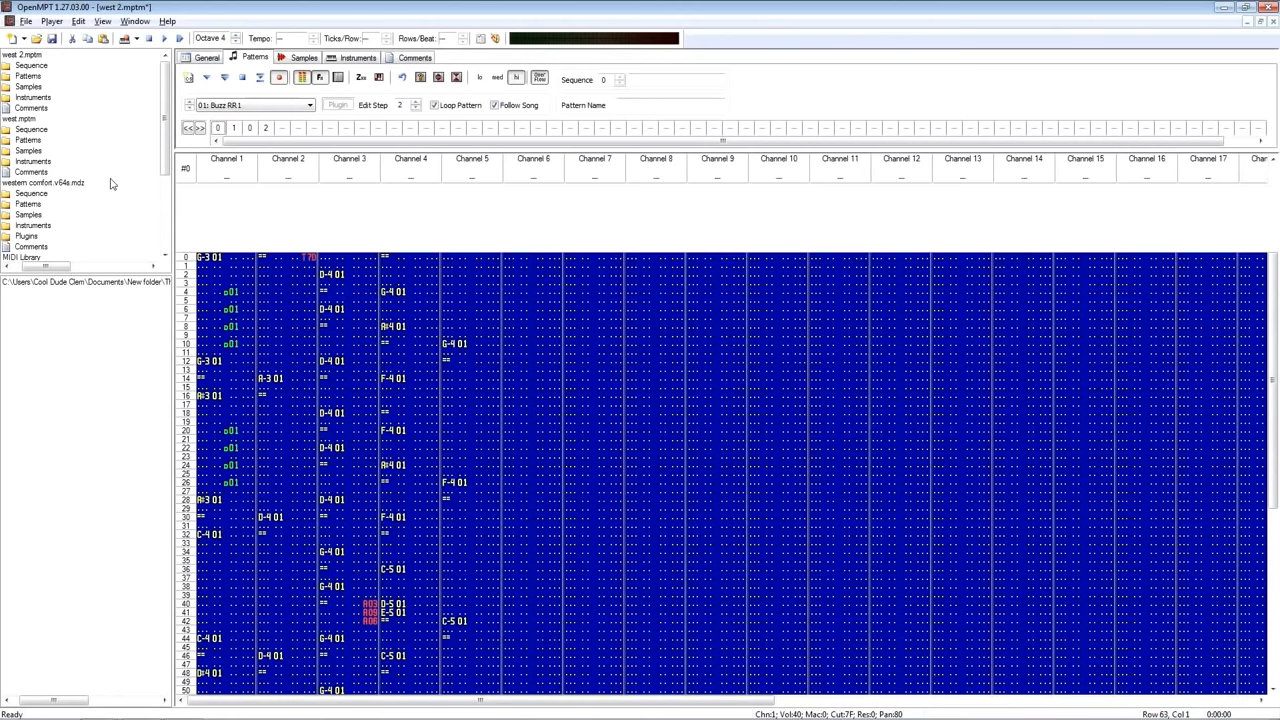
# Step: Play west 2 from the beginning and review the instrument list holding Buzz RR 01, 02 and 03
pyautogui.click(180, 39)
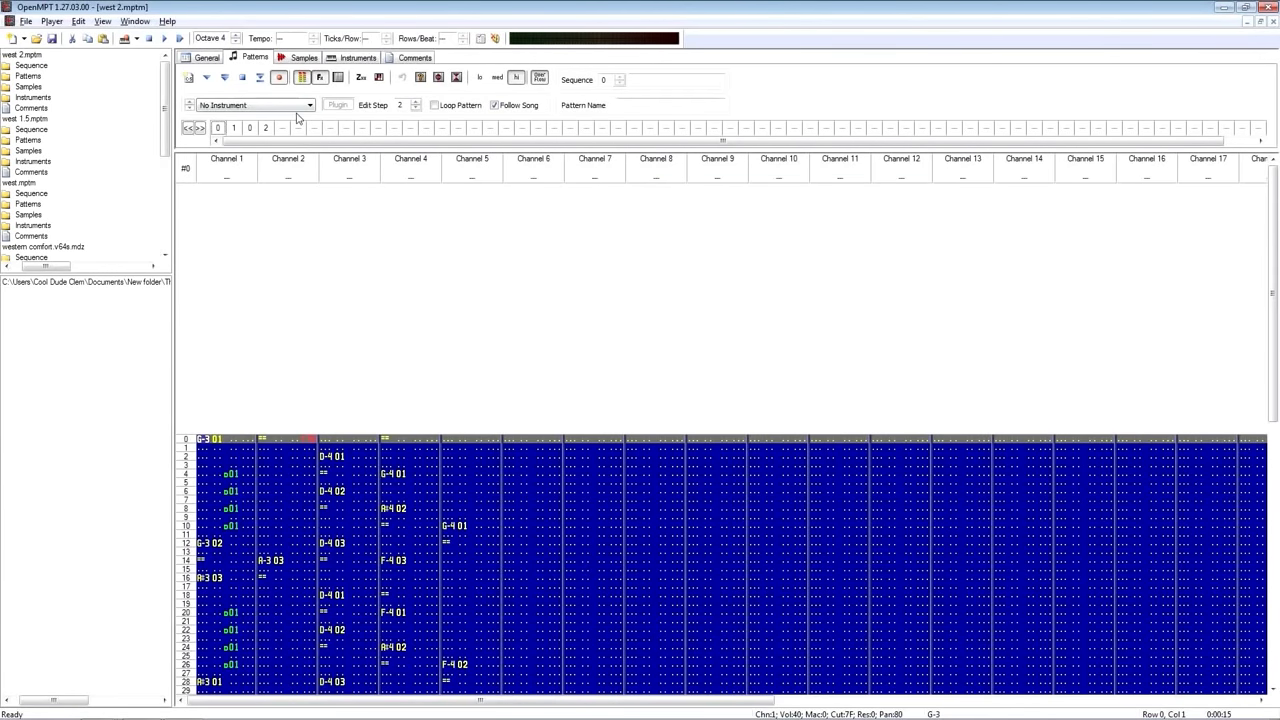
pyautogui.click(301, 106)
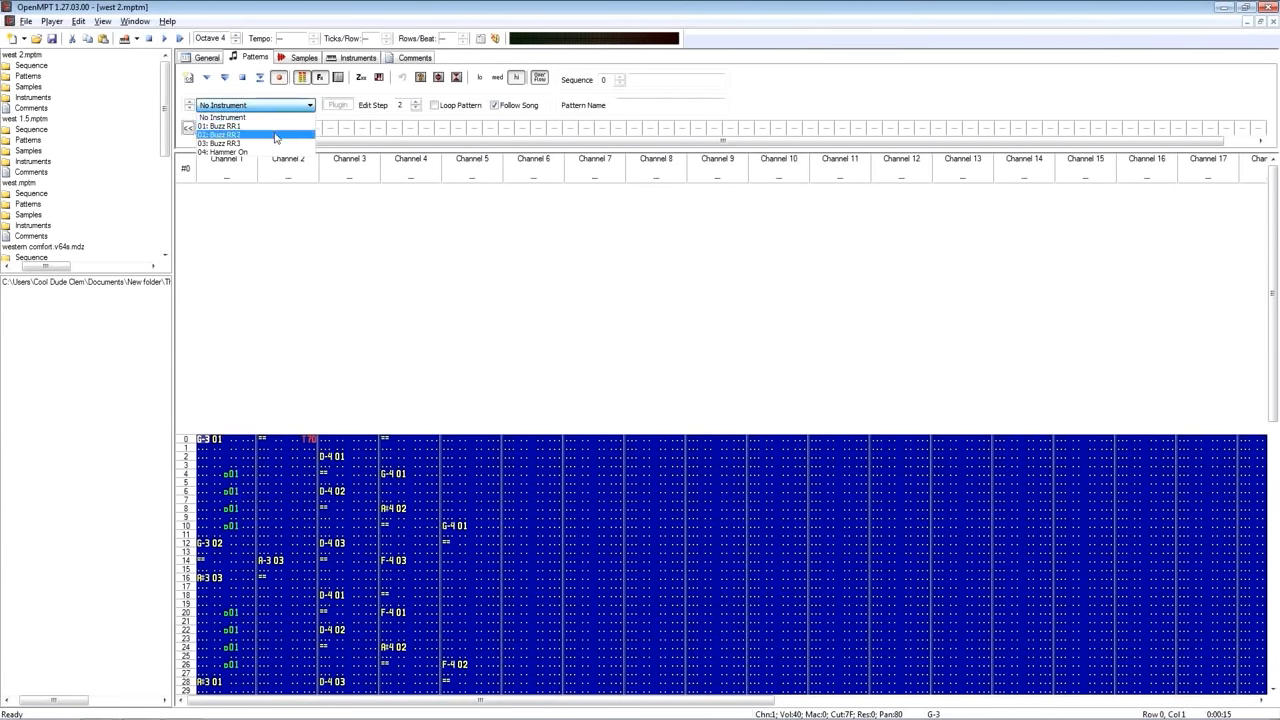
pyautogui.click(419, 304)
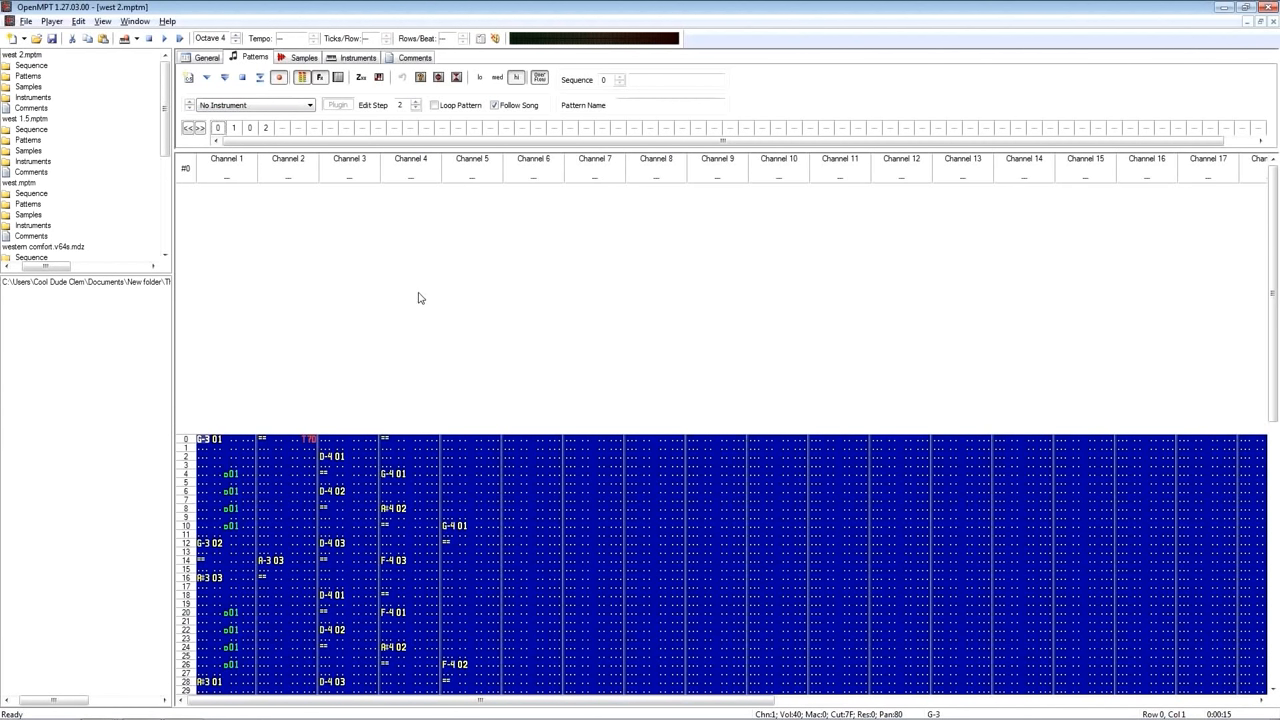
# Step: Listen to the round-robin version cycling through the three buzz instruments, then stop
pyautogui.click(179, 39)
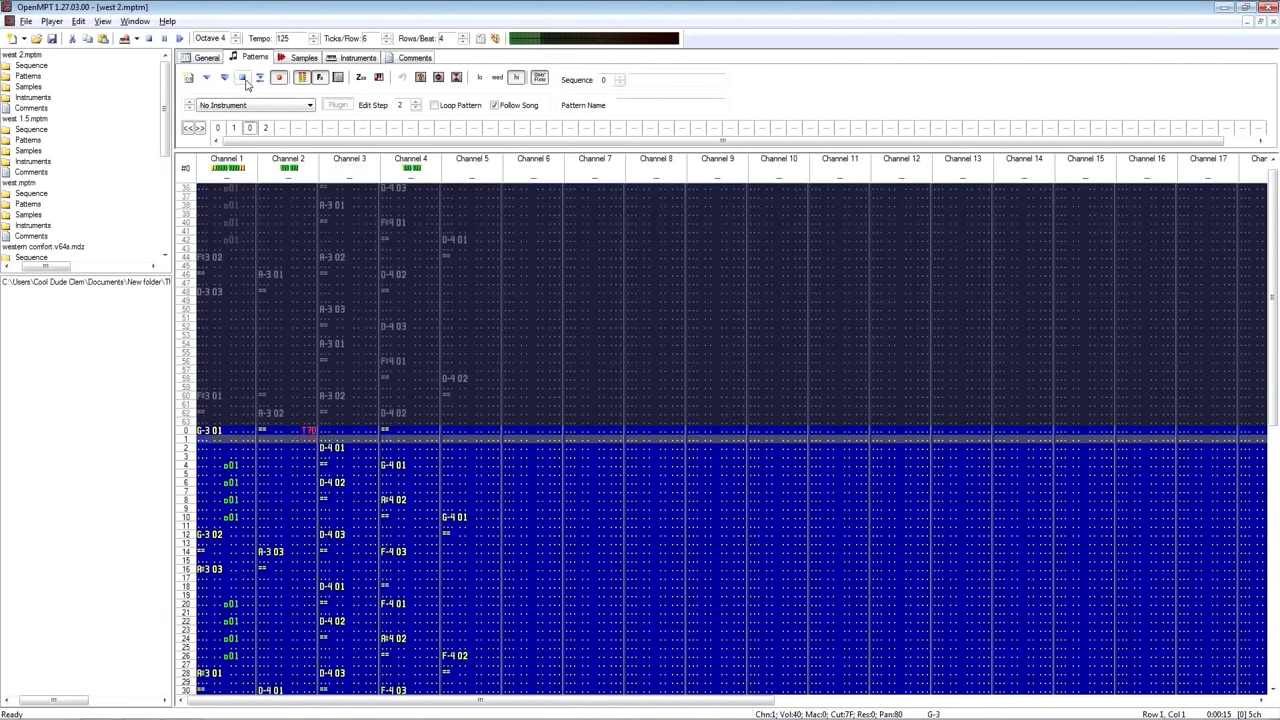
pyautogui.click(246, 80)
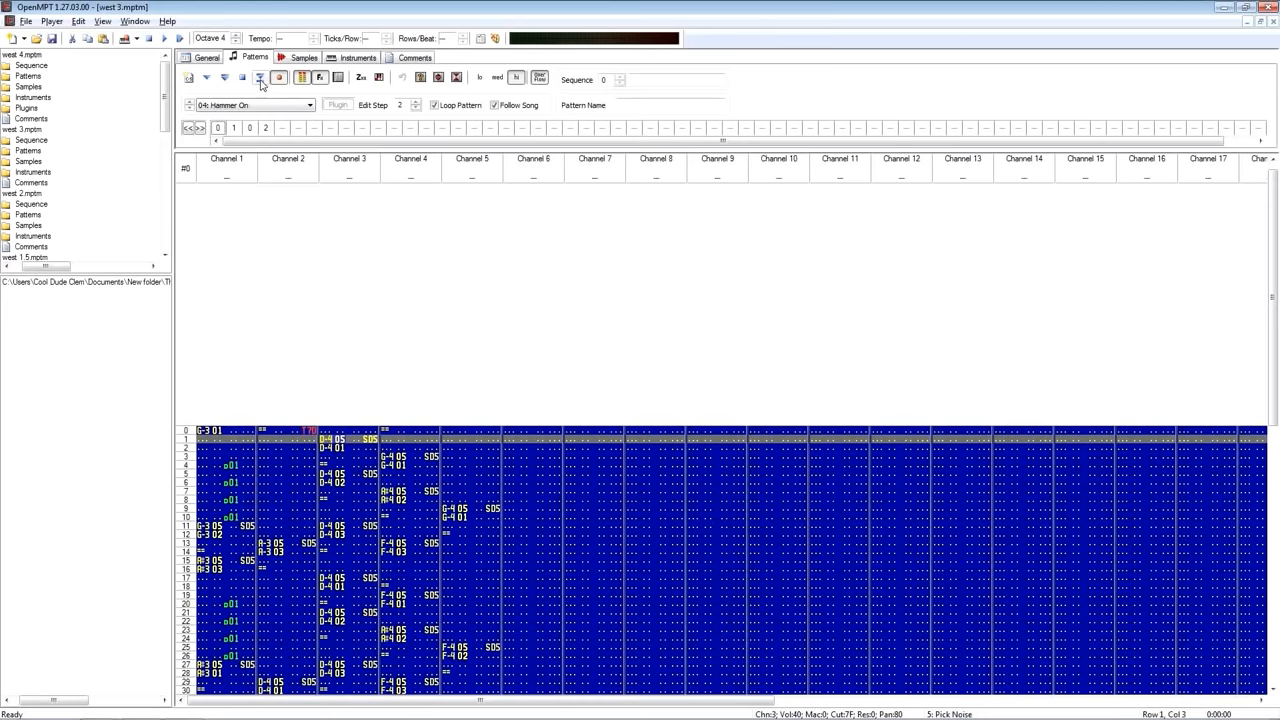
# Step: Play the west 3 pick-noise pattern, restart it from the top, stop, and bring up the open-modules list
pyautogui.click(260, 80)
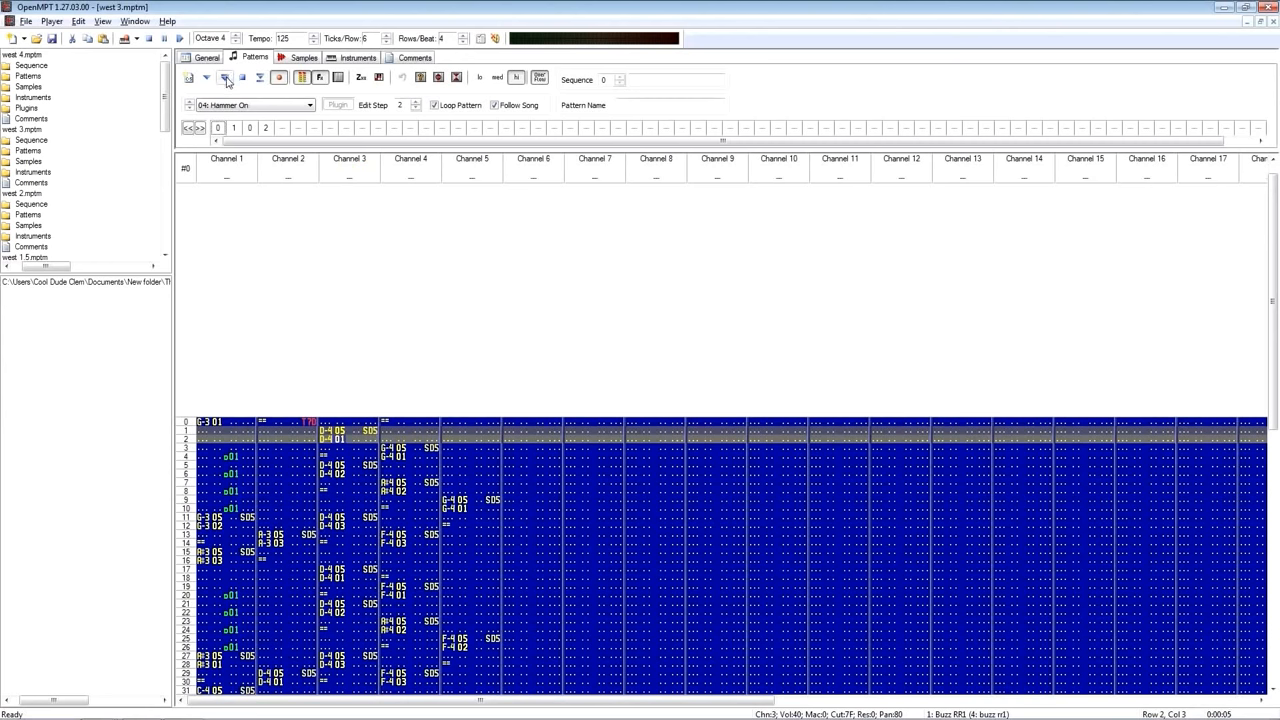
pyautogui.click(228, 80)
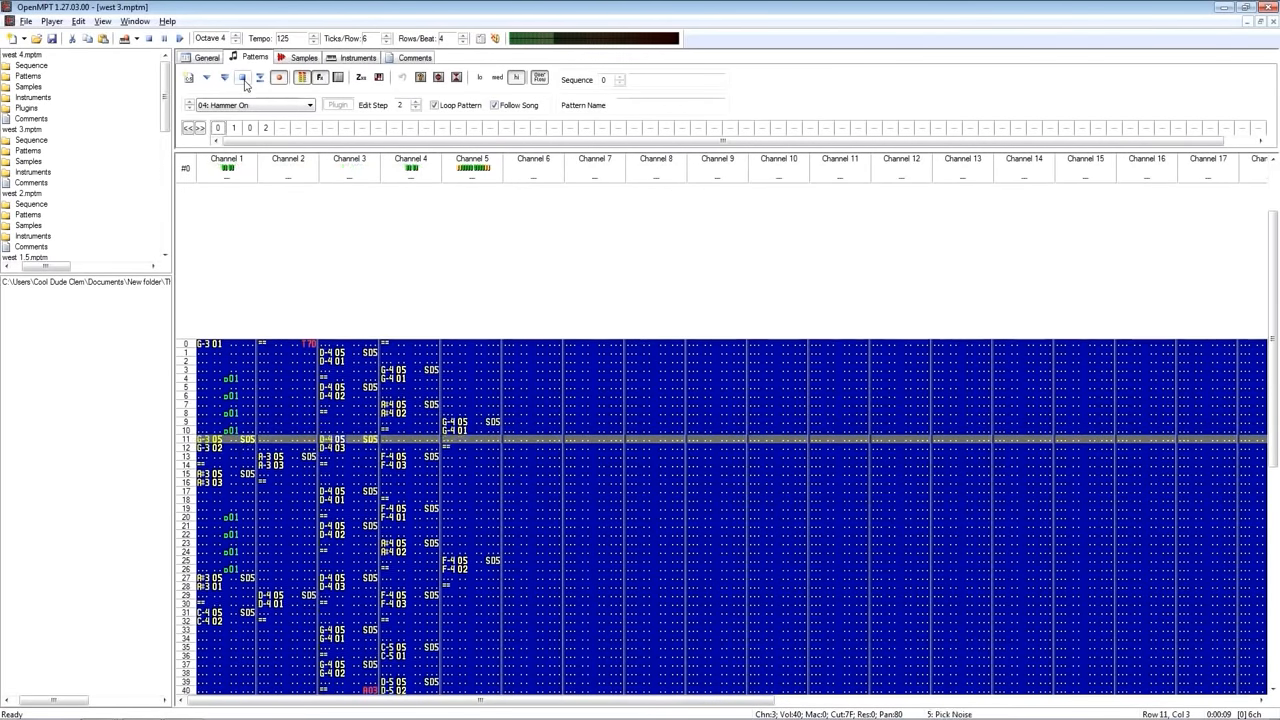
pyautogui.click(243, 80)
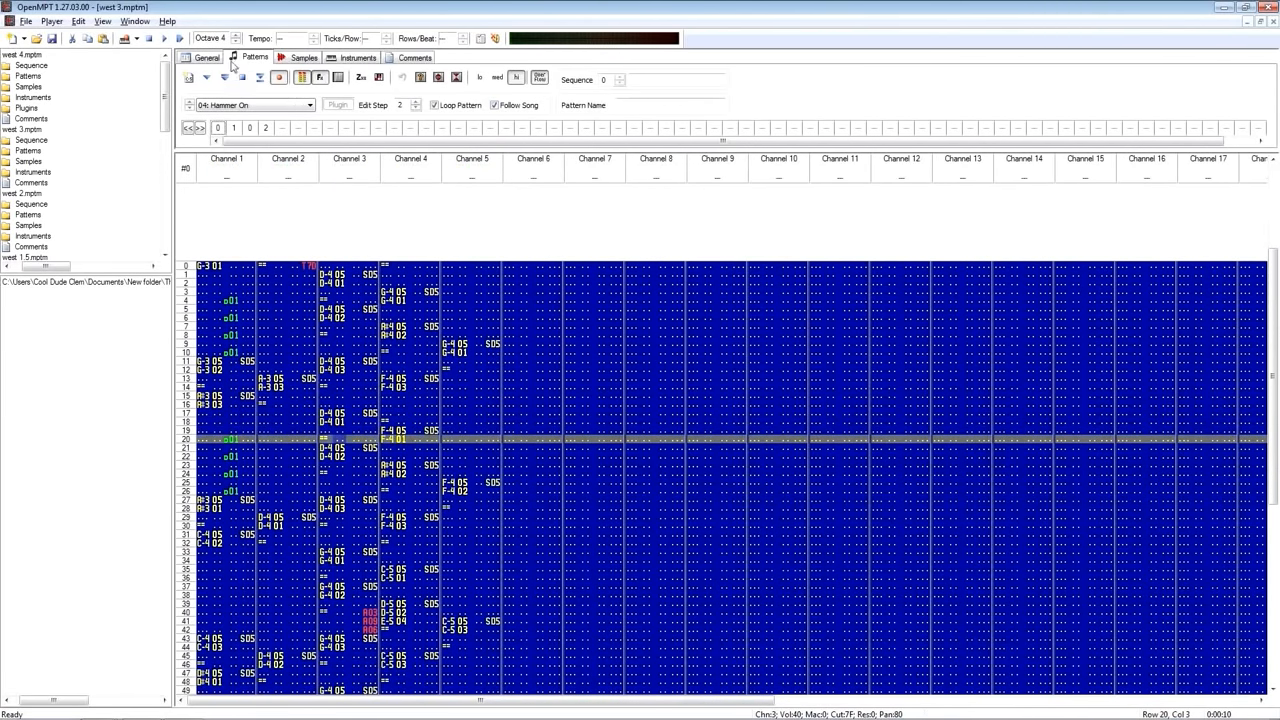
pyautogui.click(138, 20)
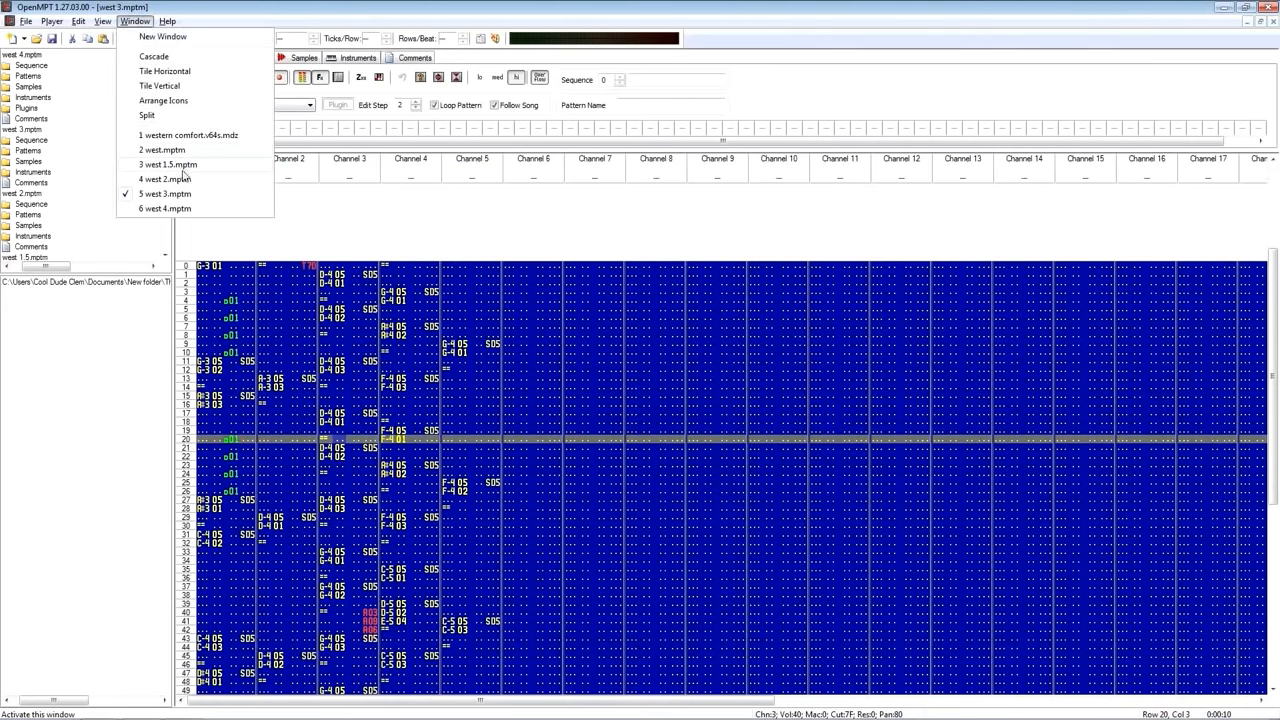
# Step: Switch to west 4.mptm, play it from the start through the Boogex amp, then close the Boogex window
pyautogui.click(165, 208)
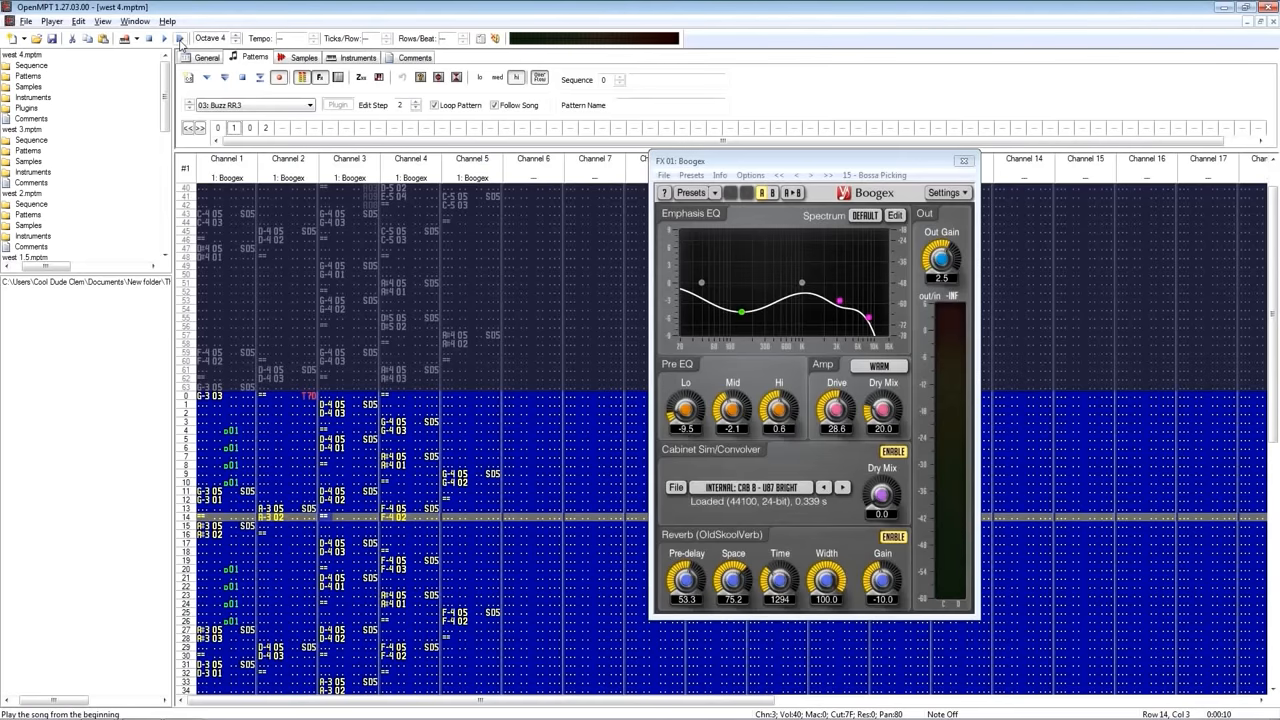
pyautogui.click(181, 42)
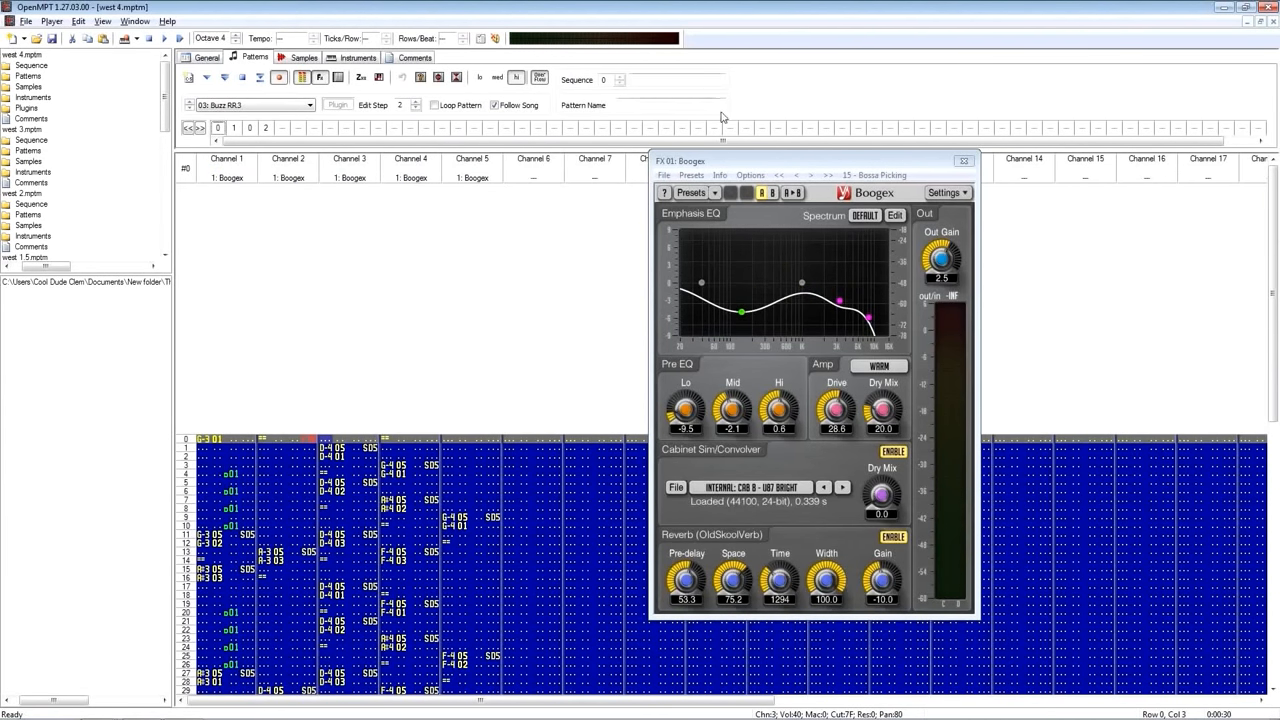
pyautogui.click(963, 163)
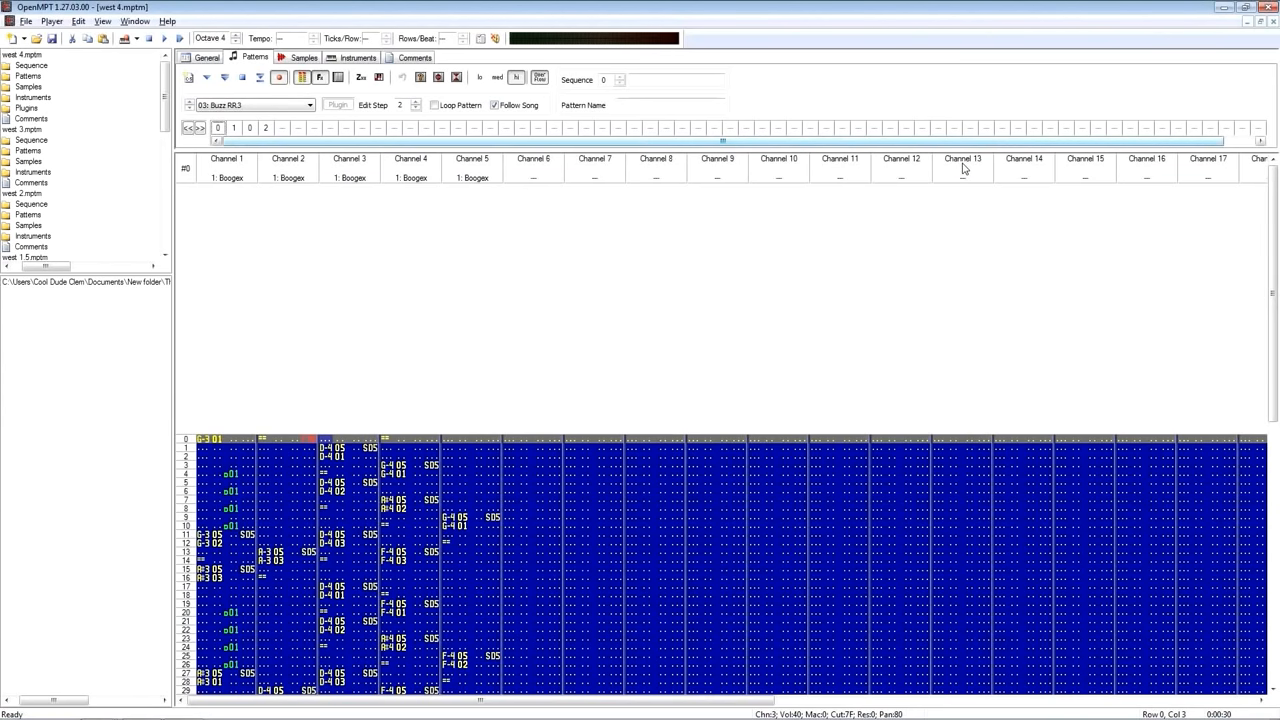